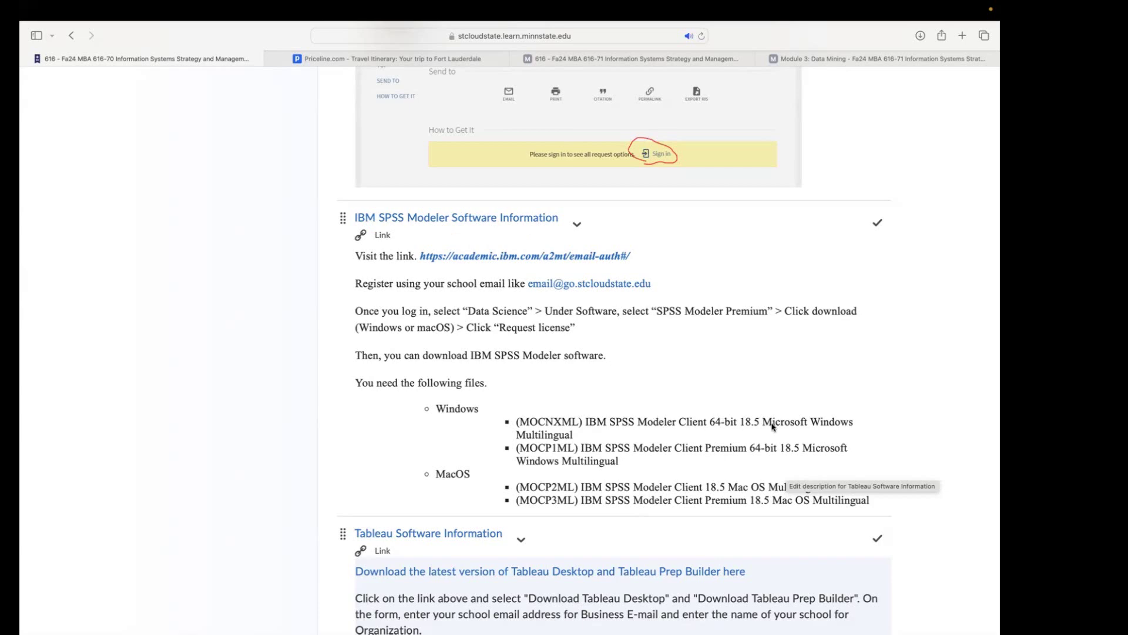
Scroll through the IBM SPSS Modeler Software Information section on the course page.
{"action": "scroll", "coordinate": [626, 346], "scroll_direction": "up", "scroll_amount": 1}
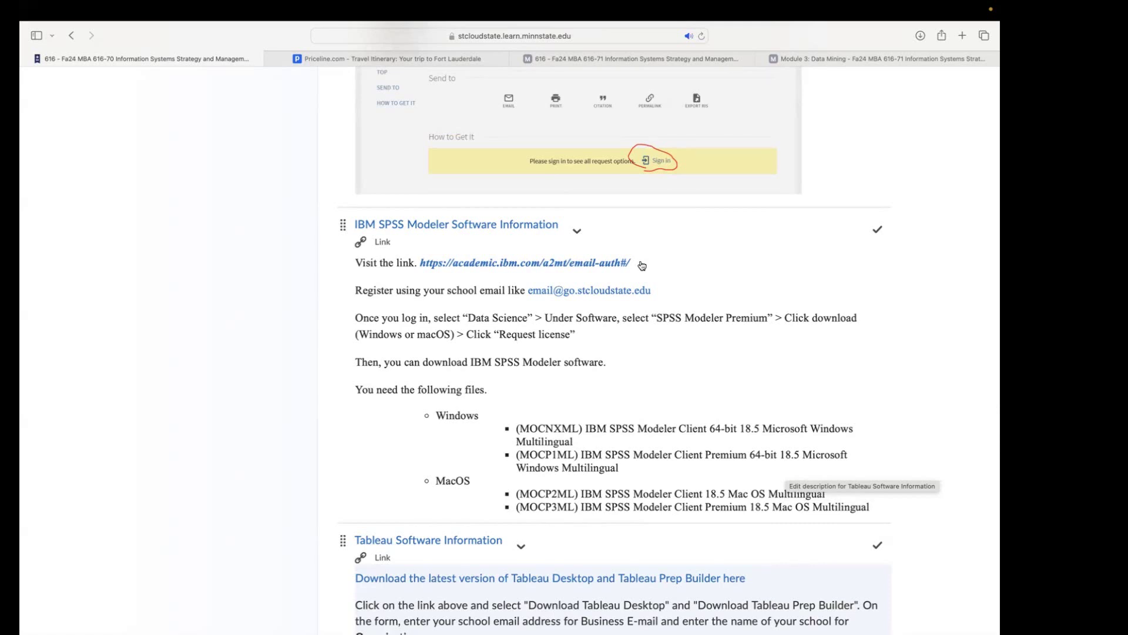
{"action": "scroll", "coordinate": [629, 229], "scroll_direction": "up", "scroll_amount": 5}
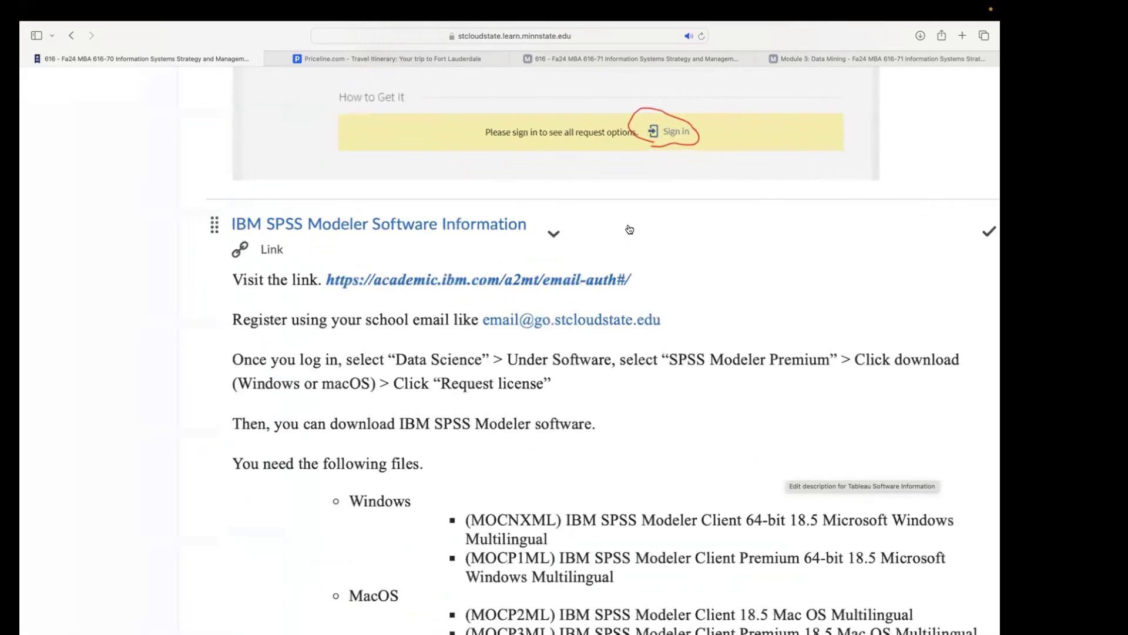
{"action": "scroll", "coordinate": [629, 229], "scroll_direction": "down", "scroll_amount": 3}
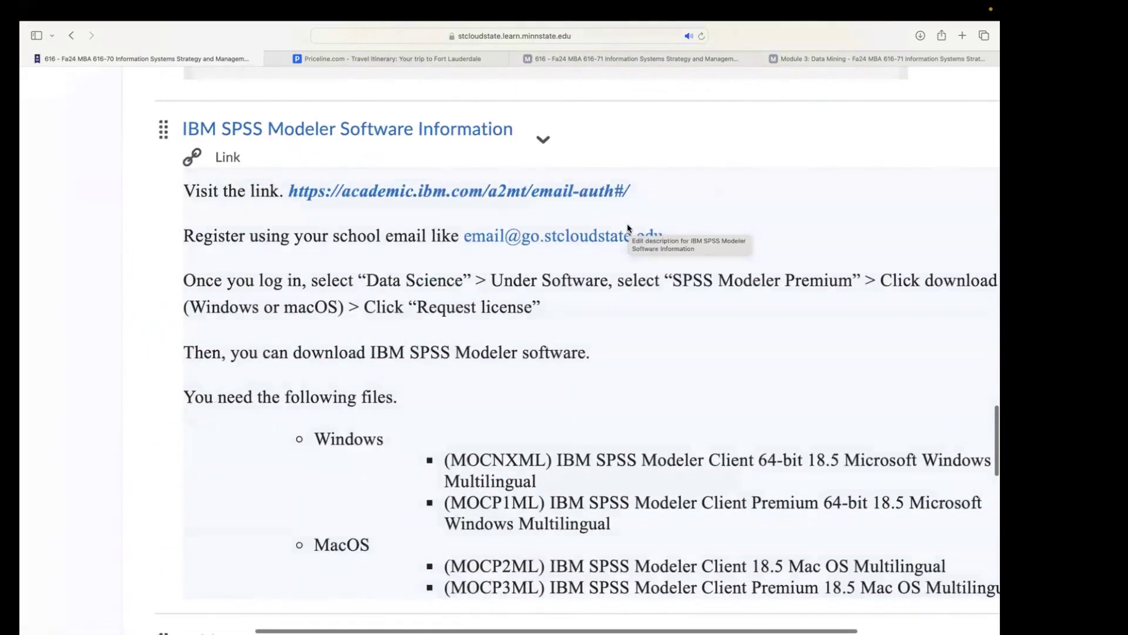
{"action": "scroll", "coordinate": [620, 208], "scroll_direction": "down", "scroll_amount": 1}
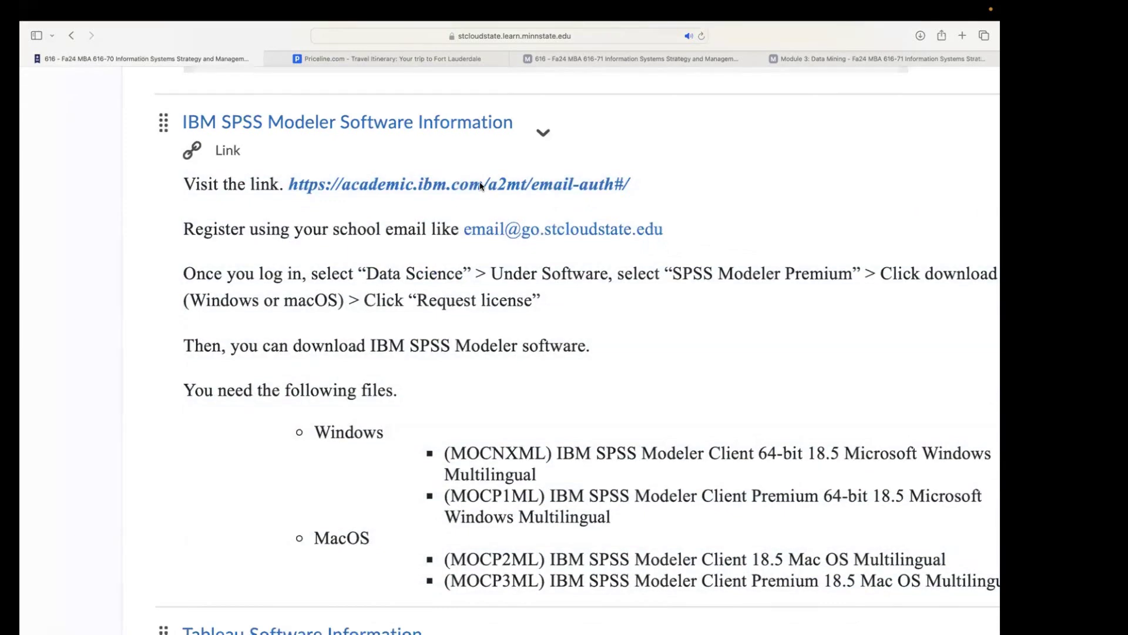
{"action": "scroll", "coordinate": [479, 187], "scroll_direction": "up", "scroll_amount": 1}
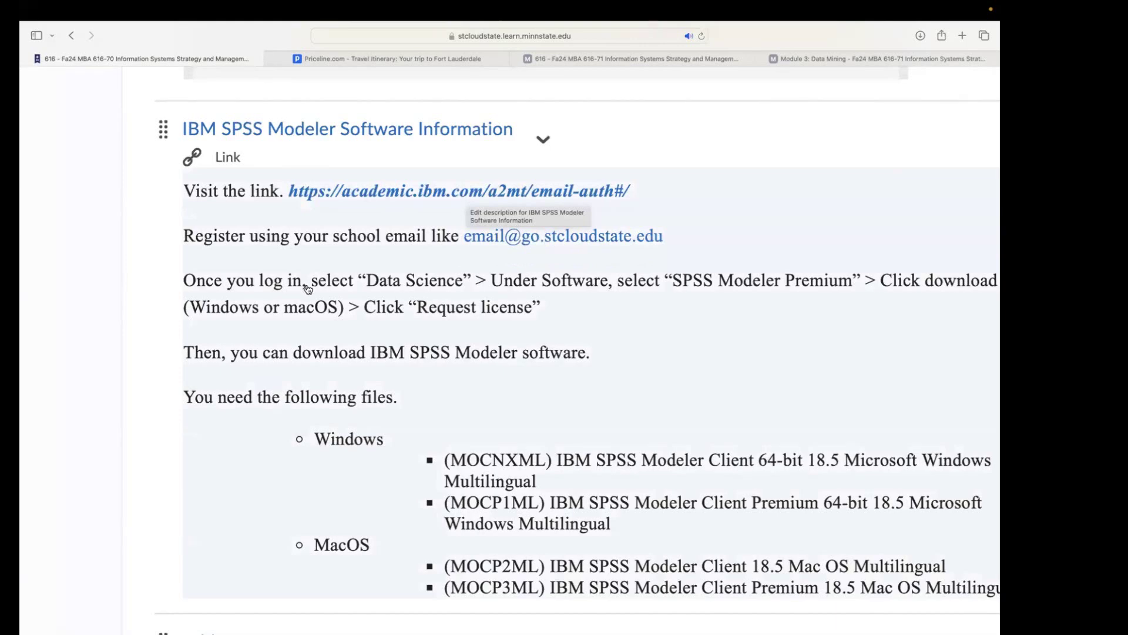
Open the IBM academic registration site and fill in the saved school email address.
{"action": "left_click", "coordinate": [461, 196]}
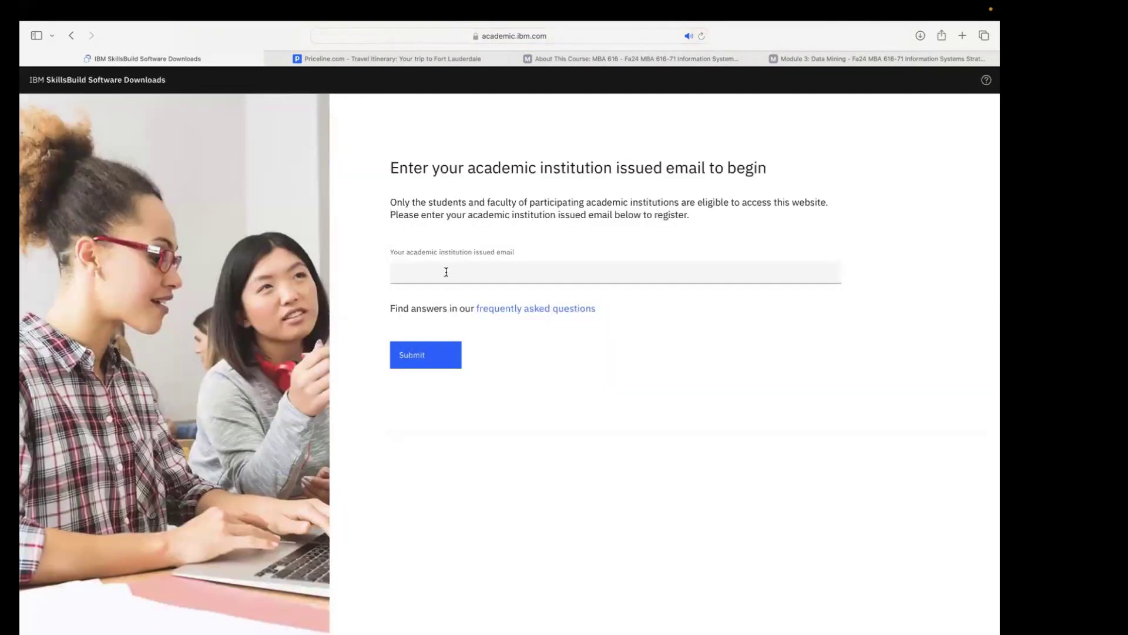
{"action": "left_click", "coordinate": [446, 273]}
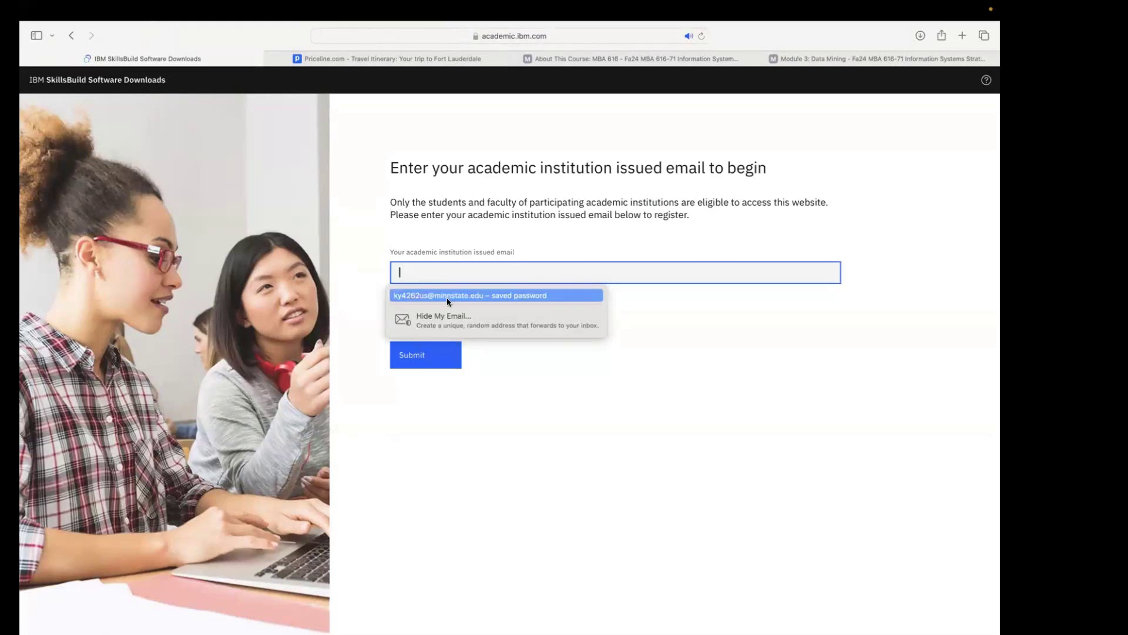
{"action": "left_click", "coordinate": [446, 298]}
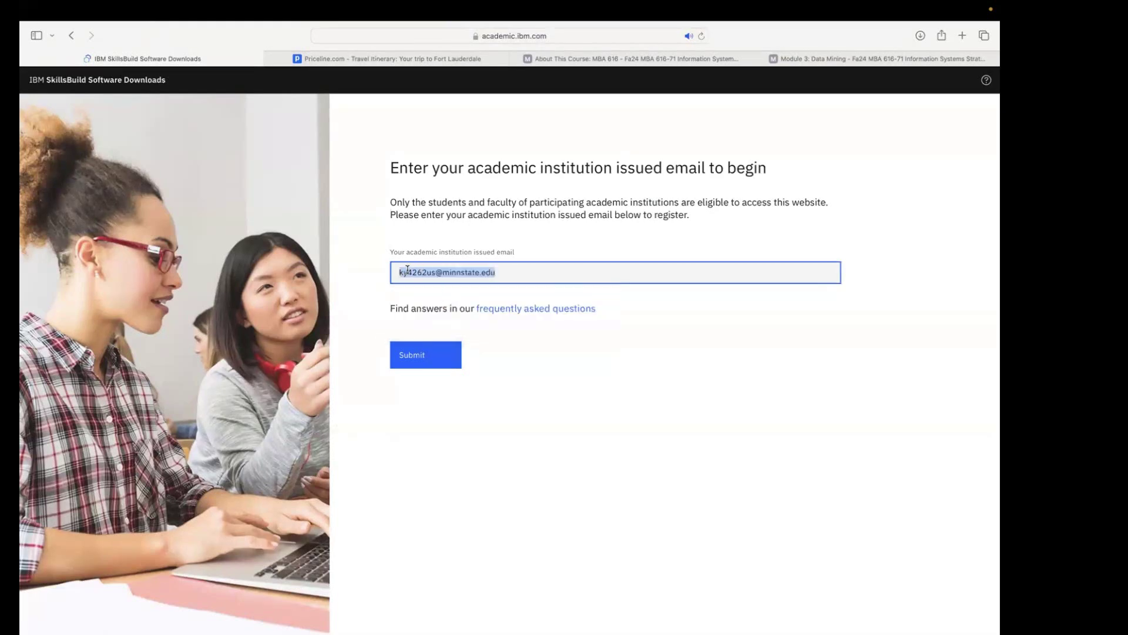
{"action": "left_click", "coordinate": [501, 275]}
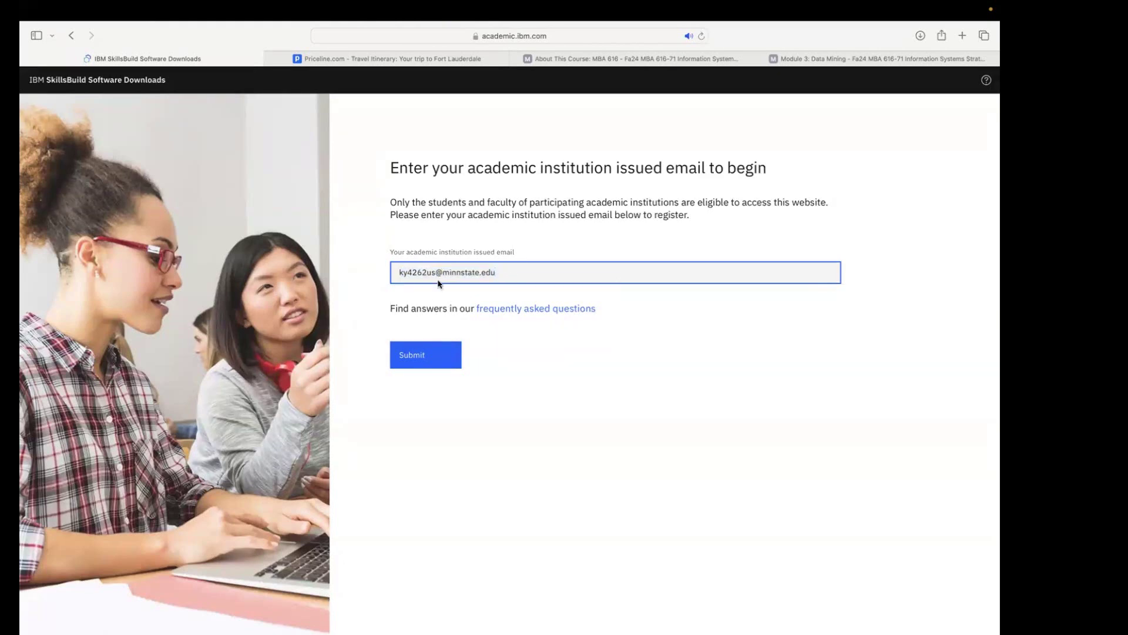
{"action": "left_click_drag", "start_coordinate": [501, 275], "coordinate": [401, 269]}
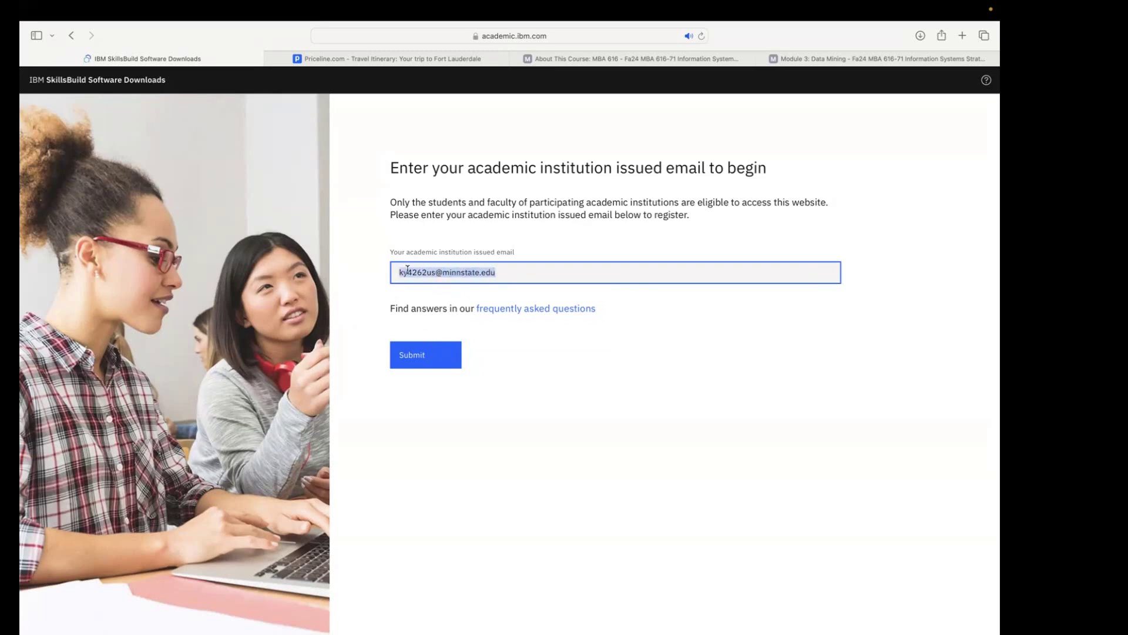
Submit the school email, then set role to Faculty and title to Professor, and start choosing the degree.
{"action": "left_click", "coordinate": [423, 353]}
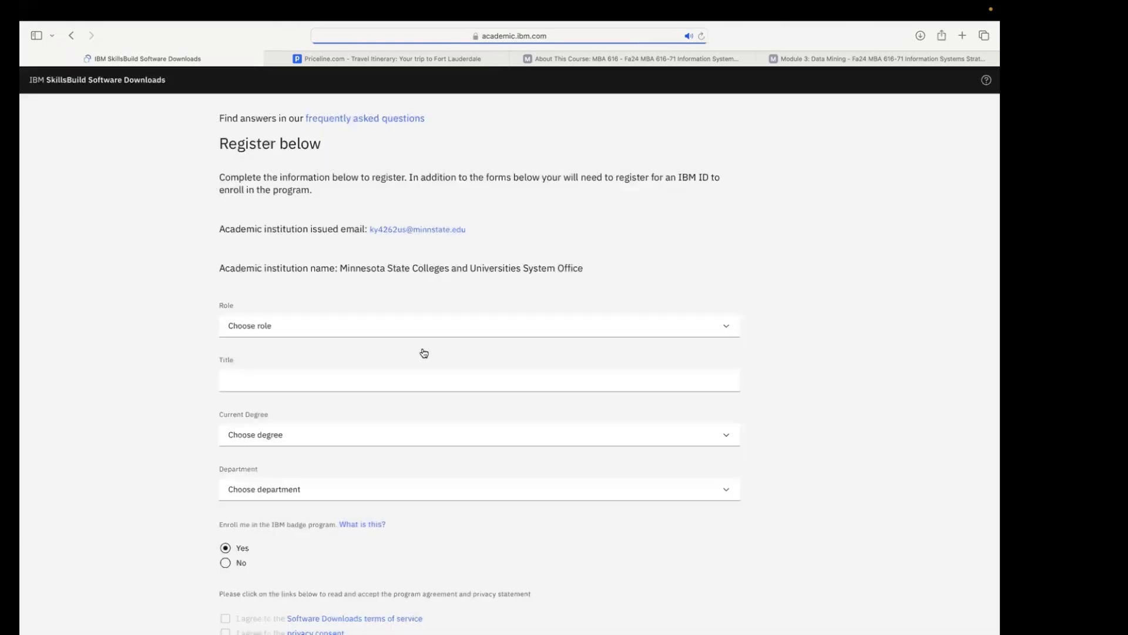
{"action": "left_click", "coordinate": [372, 335]}
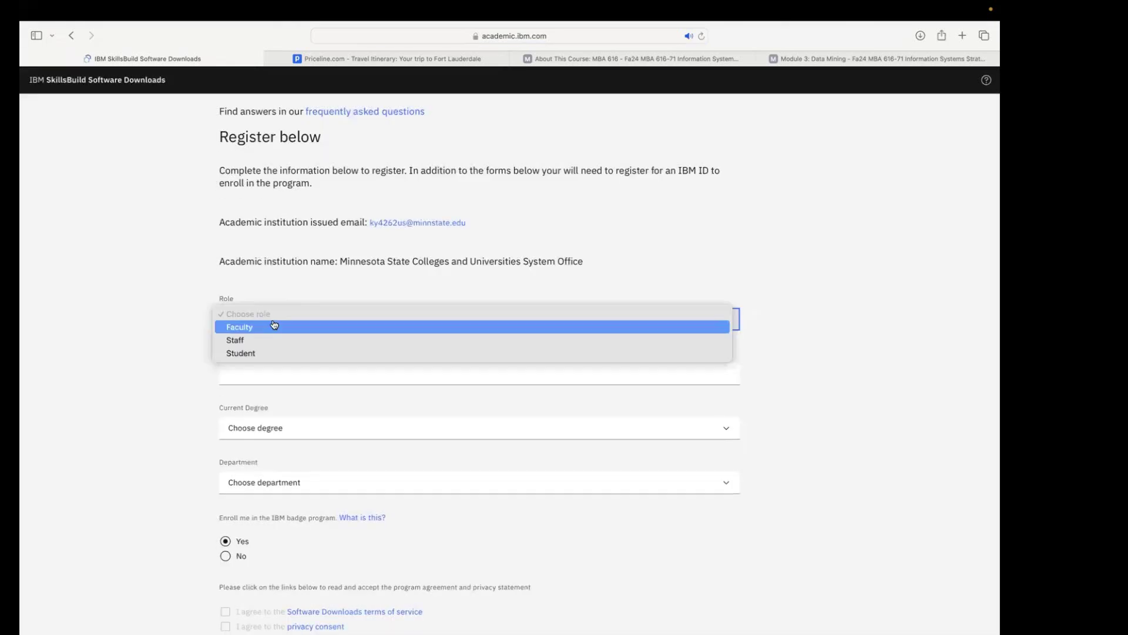
{"action": "left_click", "coordinate": [249, 330]}
{"action": "left_click", "coordinate": [249, 370]}
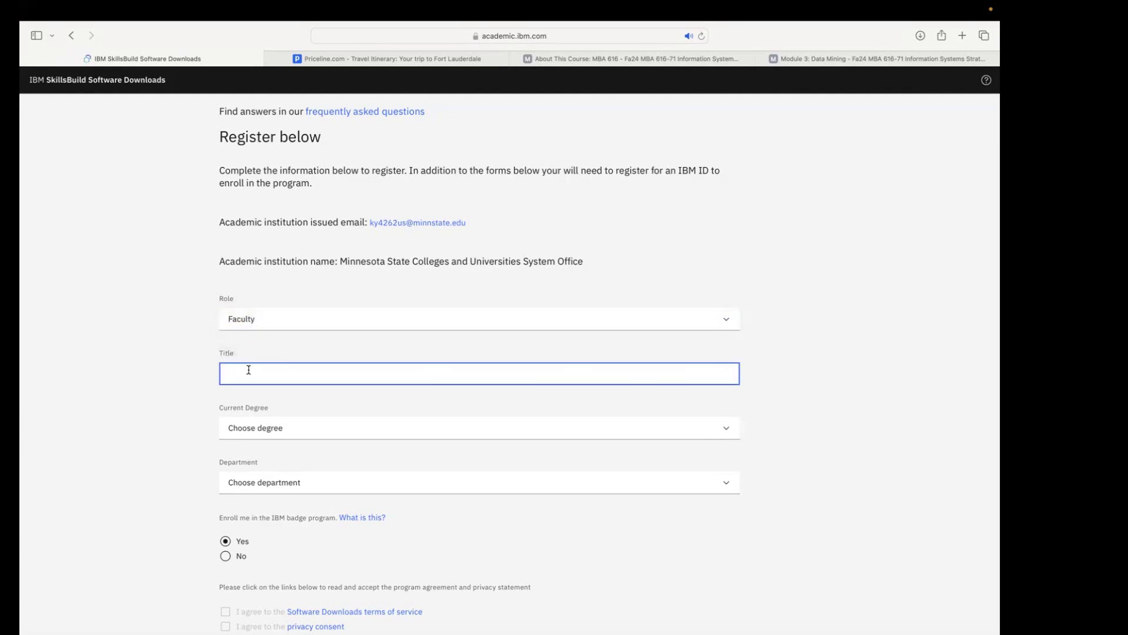
{"action": "type", "text": "Professor"}
{"action": "left_click", "coordinate": [241, 428]}
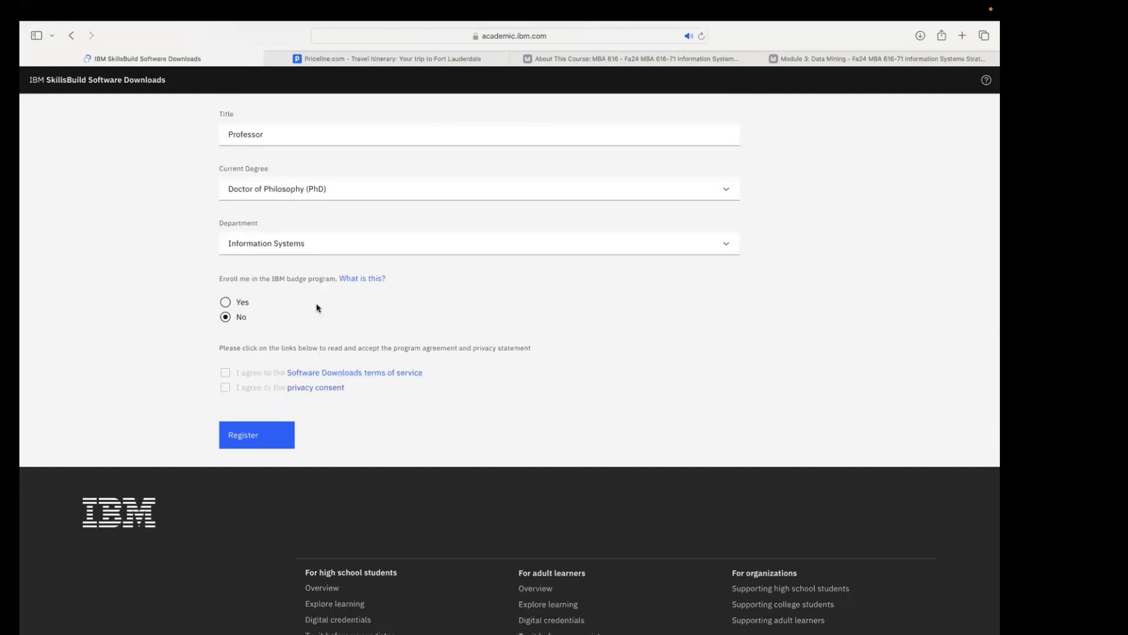
Accept the terms of service and privacy consent, then register and confirm the details.
{"action": "left_click", "coordinate": [309, 373]}
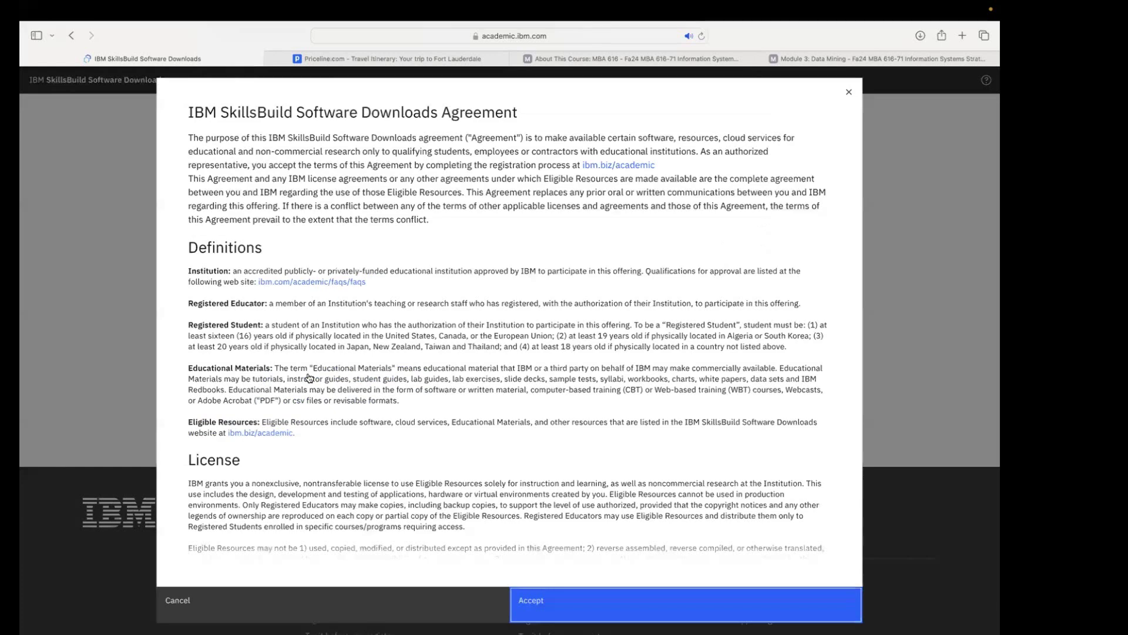
{"action": "scroll", "coordinate": [344, 405], "scroll_direction": "down", "scroll_amount": 15}
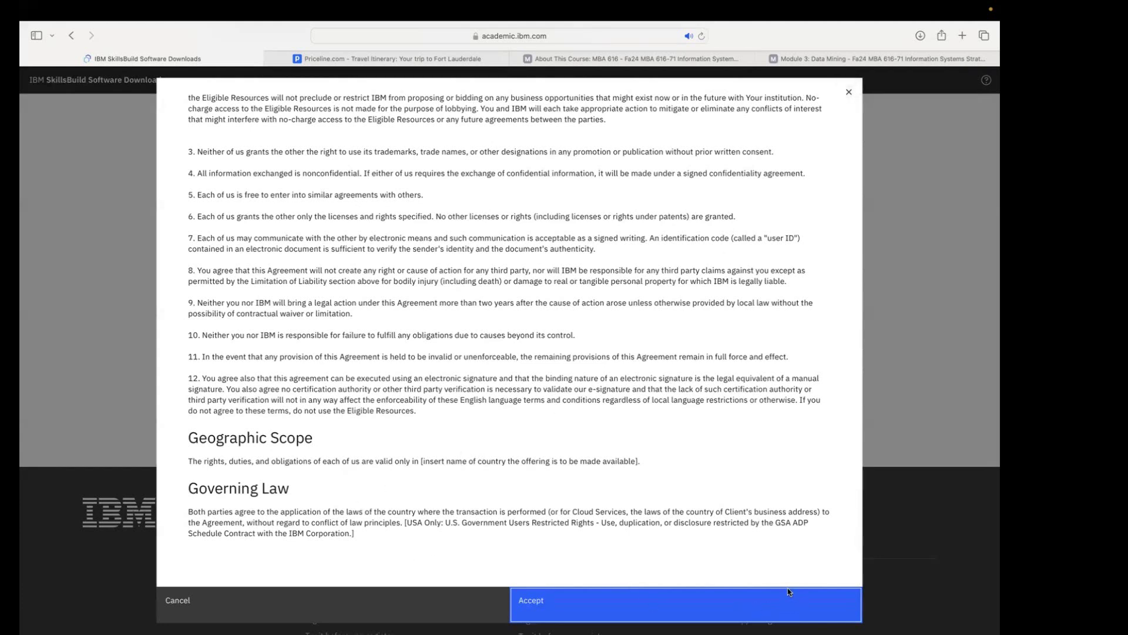
{"action": "left_click", "coordinate": [685, 614]}
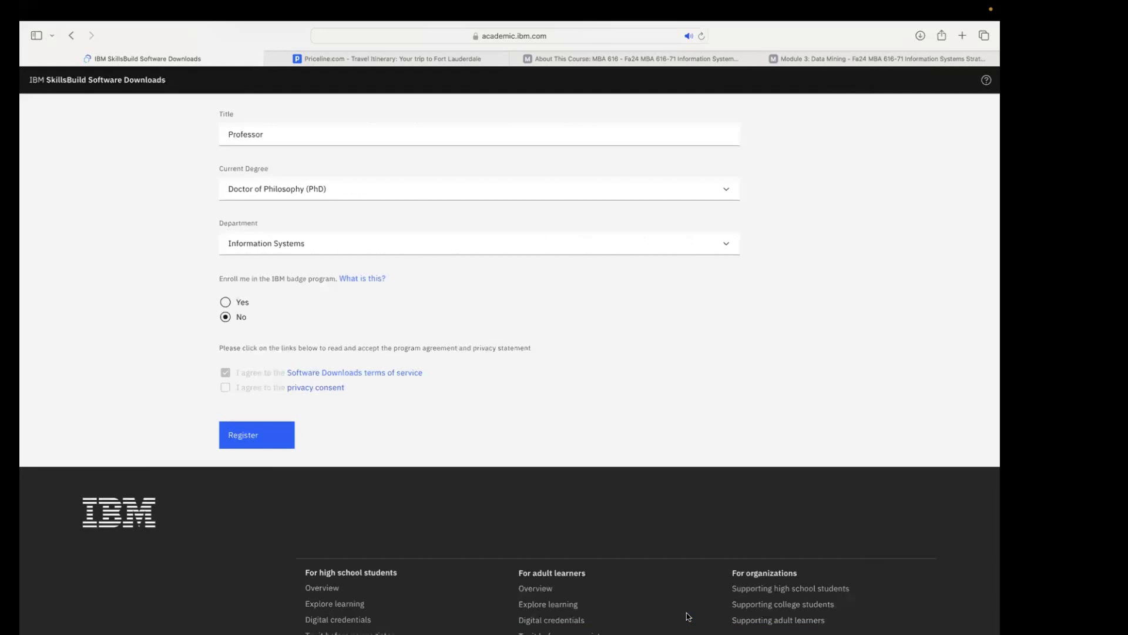
{"action": "left_click", "coordinate": [303, 388]}
{"action": "left_click", "coordinate": [615, 560]}
{"action": "left_click", "coordinate": [256, 434]}
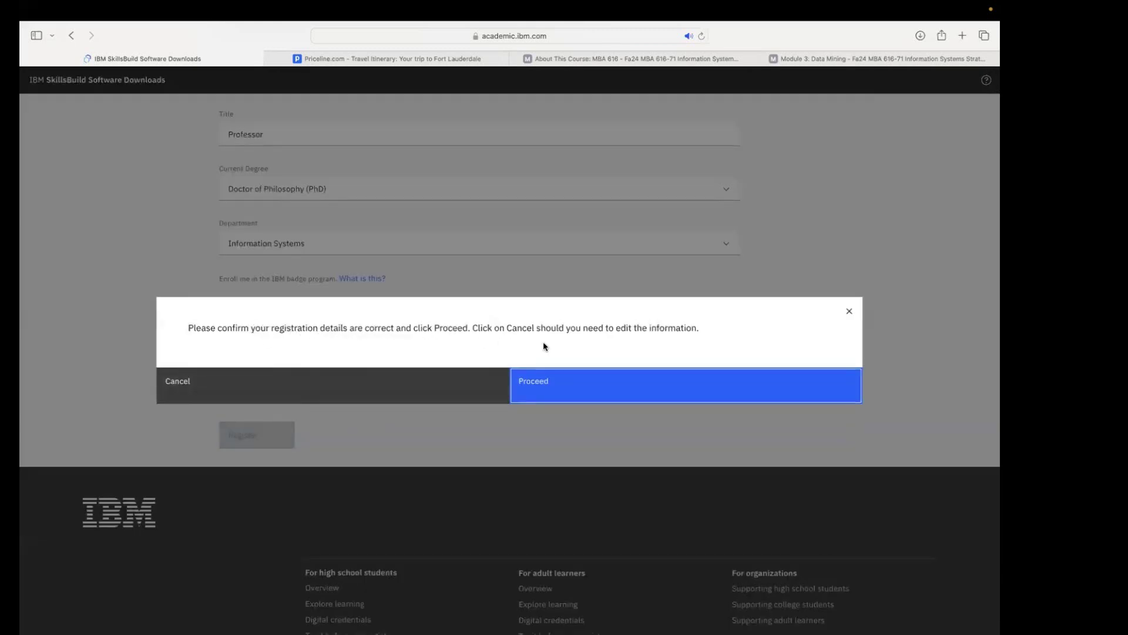
{"action": "left_click", "coordinate": [550, 388]}
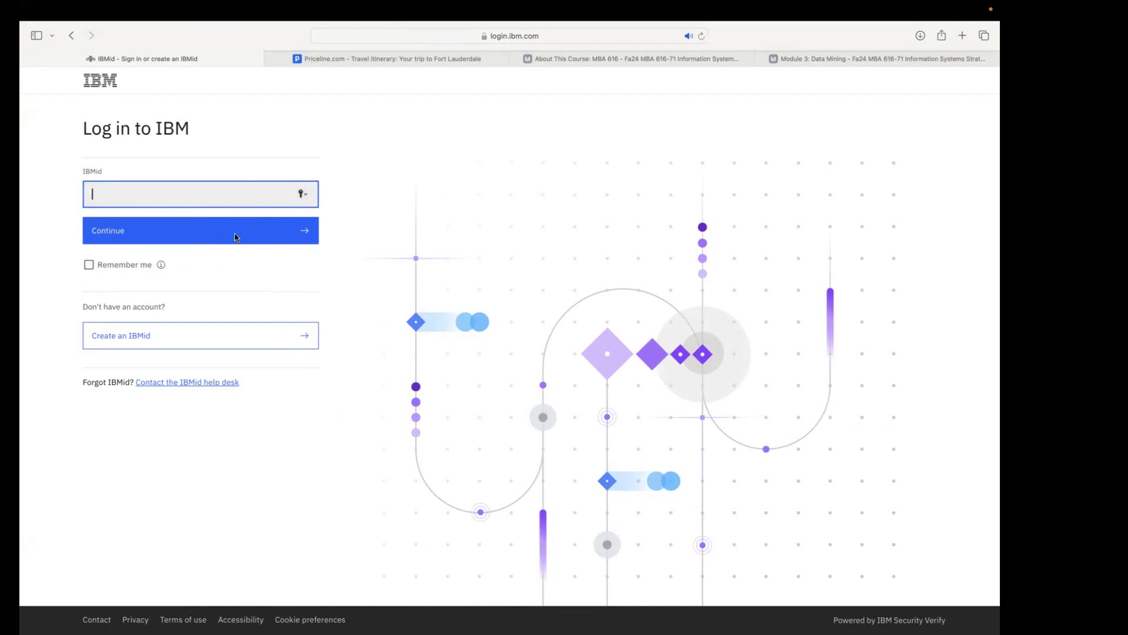
Sign in with the saved IBMid and password, with Remember me checked.
{"action": "left_click", "coordinate": [89, 264]}
{"action": "left_click", "coordinate": [134, 196]}
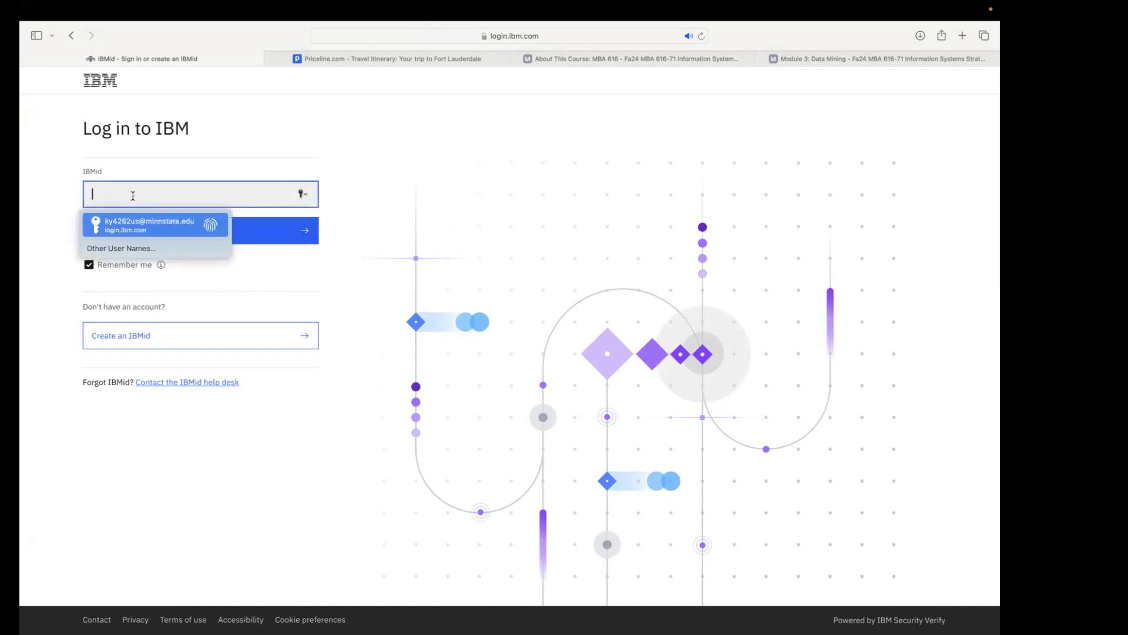
{"action": "key", "text": "Return"}
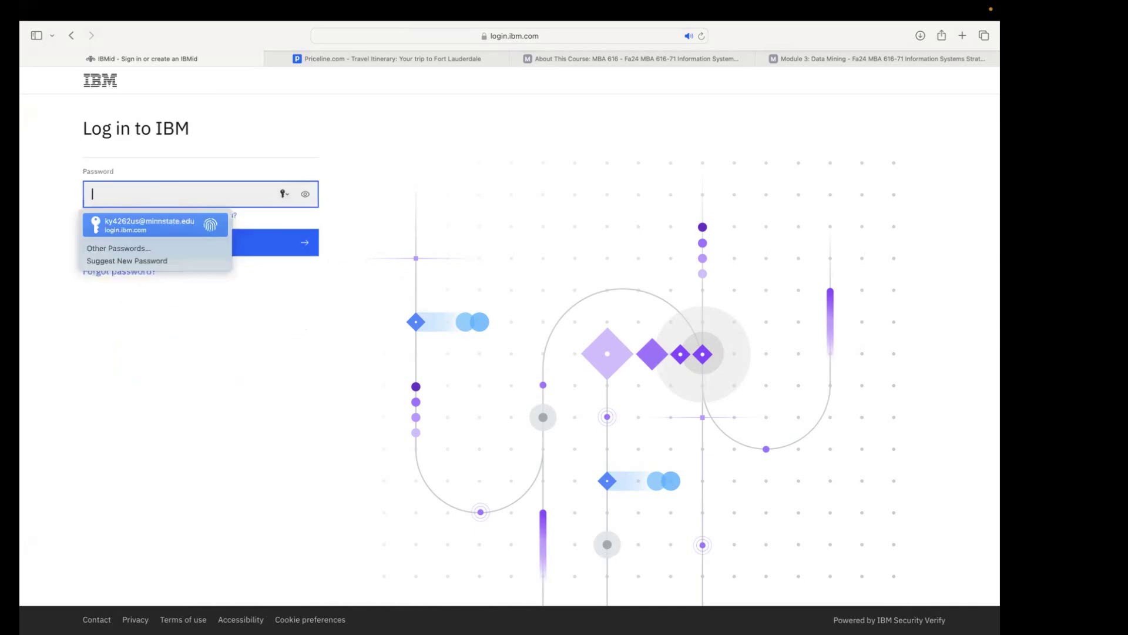
{"action": "left_click", "coordinate": [147, 221]}
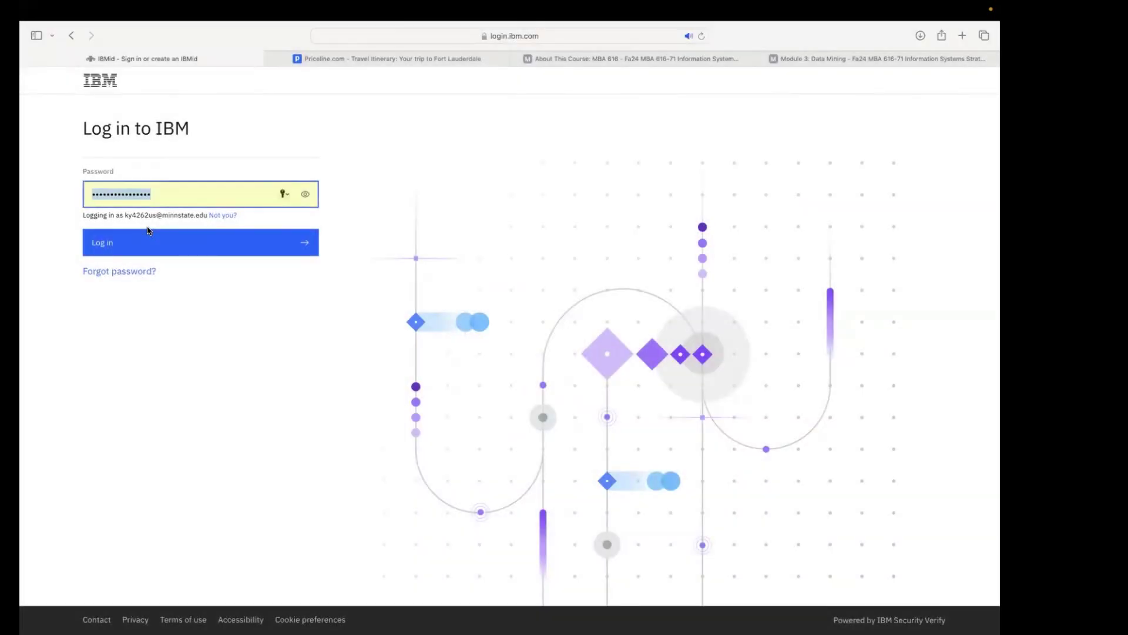
{"action": "left_click", "coordinate": [147, 232]}
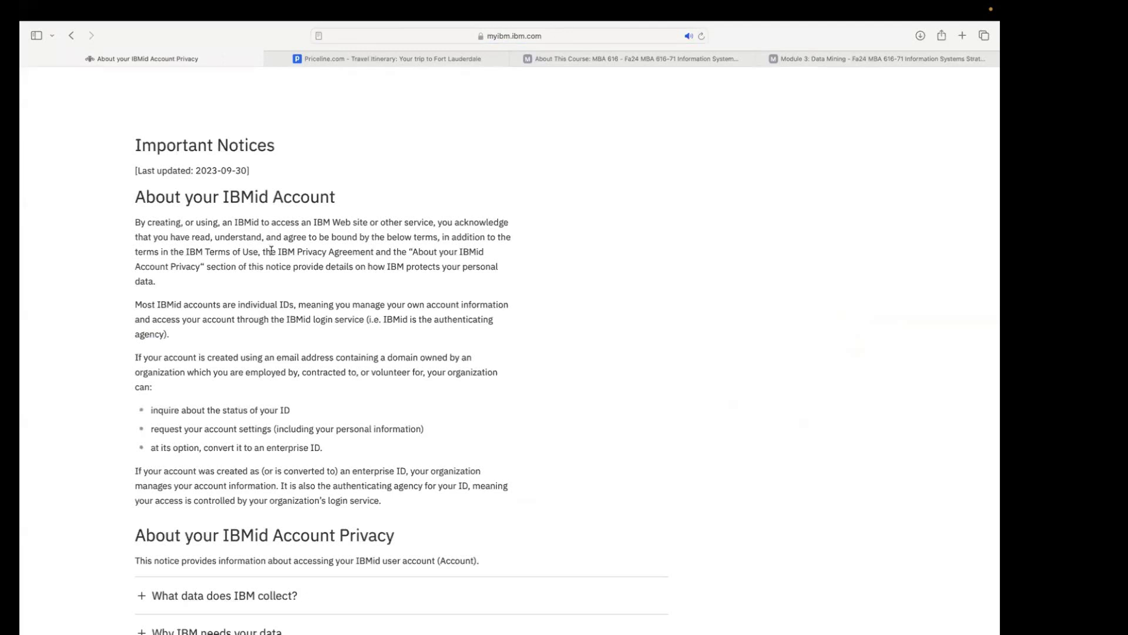
Read the IBMid Important Notices down to the Acknowledgement and proceed.
{"action": "scroll", "coordinate": [352, 314], "scroll_direction": "down", "scroll_amount": 5}
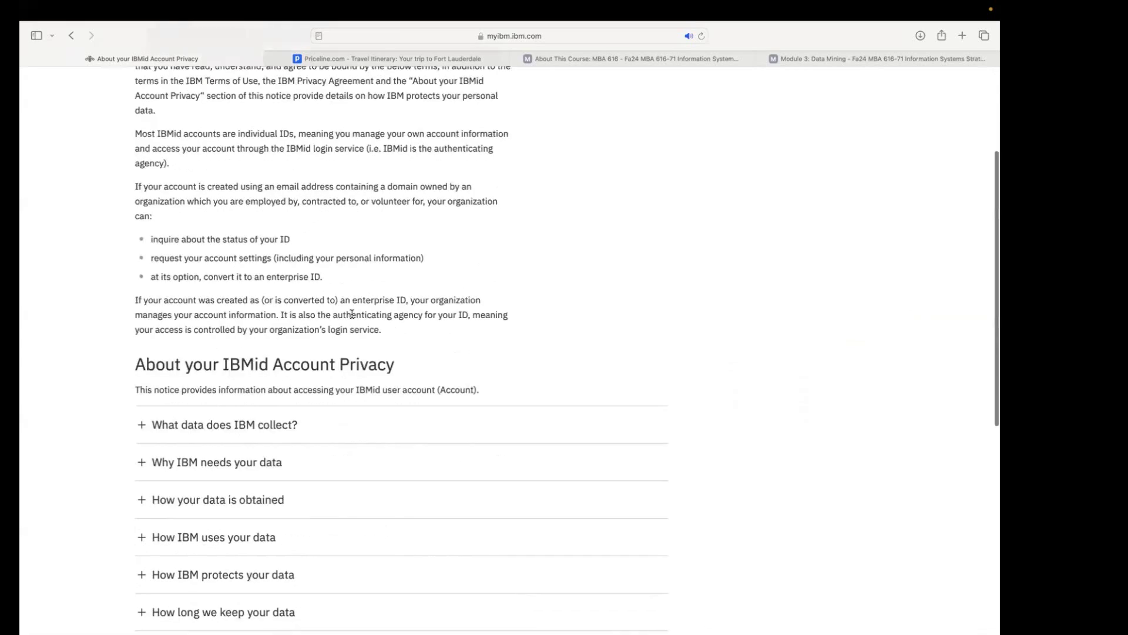
{"action": "scroll", "coordinate": [351, 314], "scroll_direction": "down", "scroll_amount": 5}
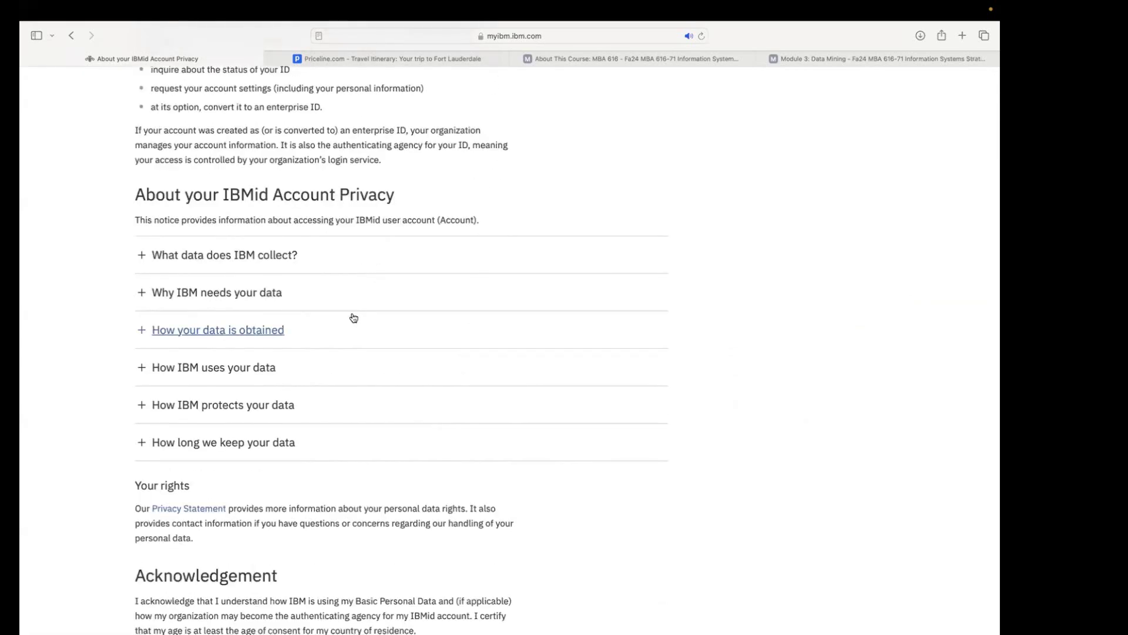
{"action": "scroll", "coordinate": [353, 318], "scroll_direction": "down", "scroll_amount": 1}
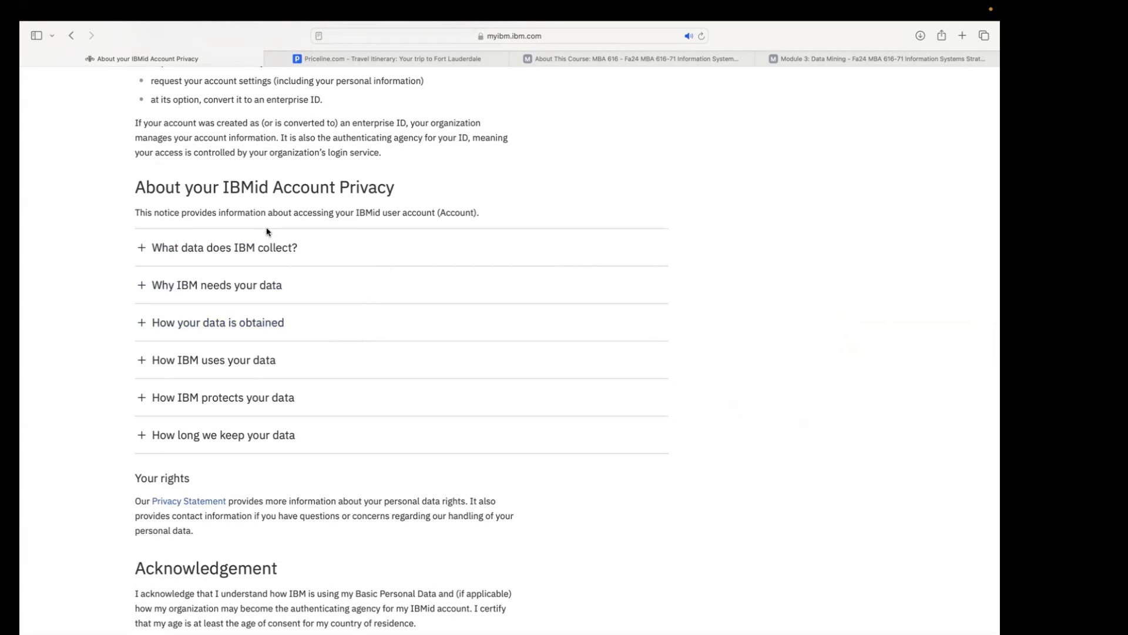
{"action": "scroll", "coordinate": [287, 224], "scroll_direction": "down", "scroll_amount": 6}
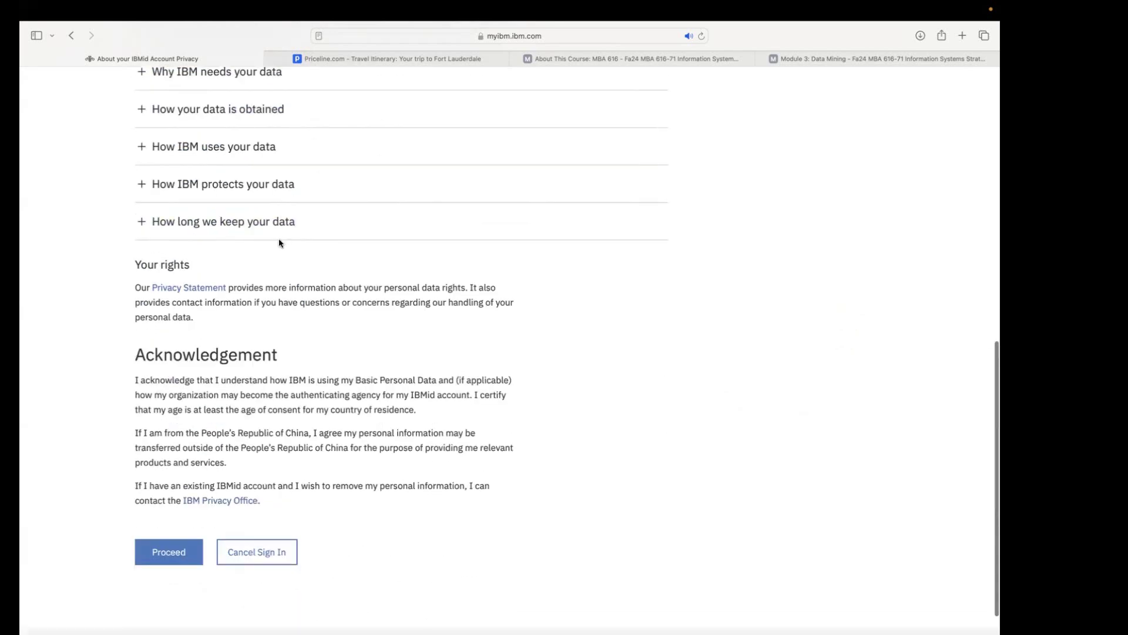
{"action": "scroll", "coordinate": [283, 267], "scroll_direction": "down", "scroll_amount": 1}
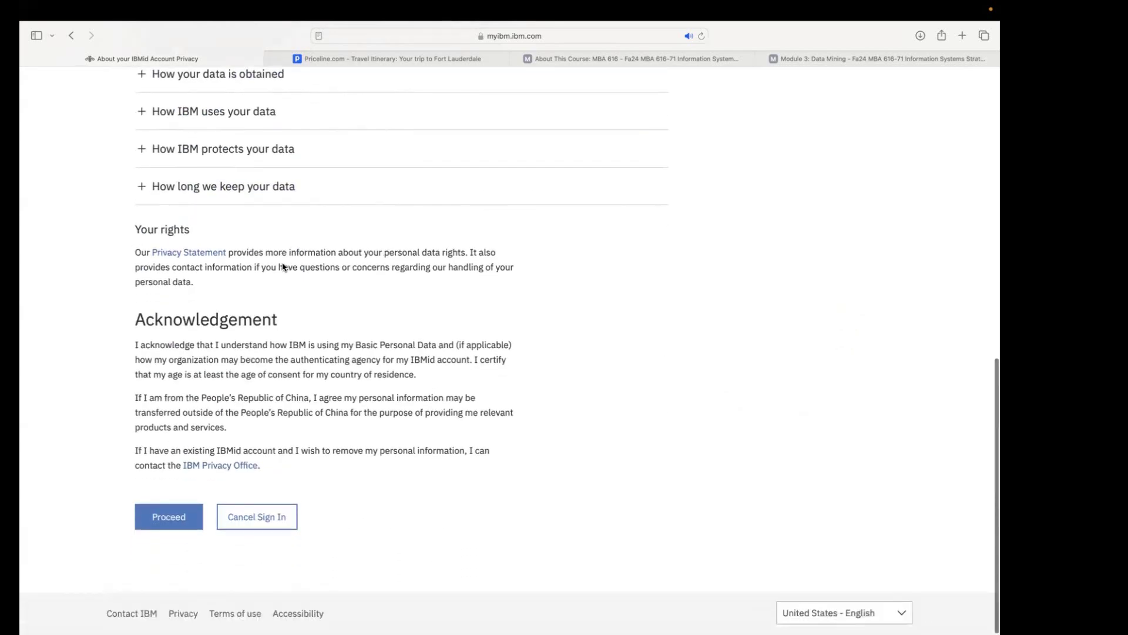
{"action": "left_click", "coordinate": [150, 520]}
{"action": "scroll", "coordinate": [206, 411], "scroll_direction": "up", "scroll_amount": 6}
{"action": "scroll", "coordinate": [205, 427], "scroll_direction": "up", "scroll_amount": 5}
Proceed past the IBMid notice and pick the second email for two-step verification.
{"action": "left_click", "coordinate": [172, 520]}
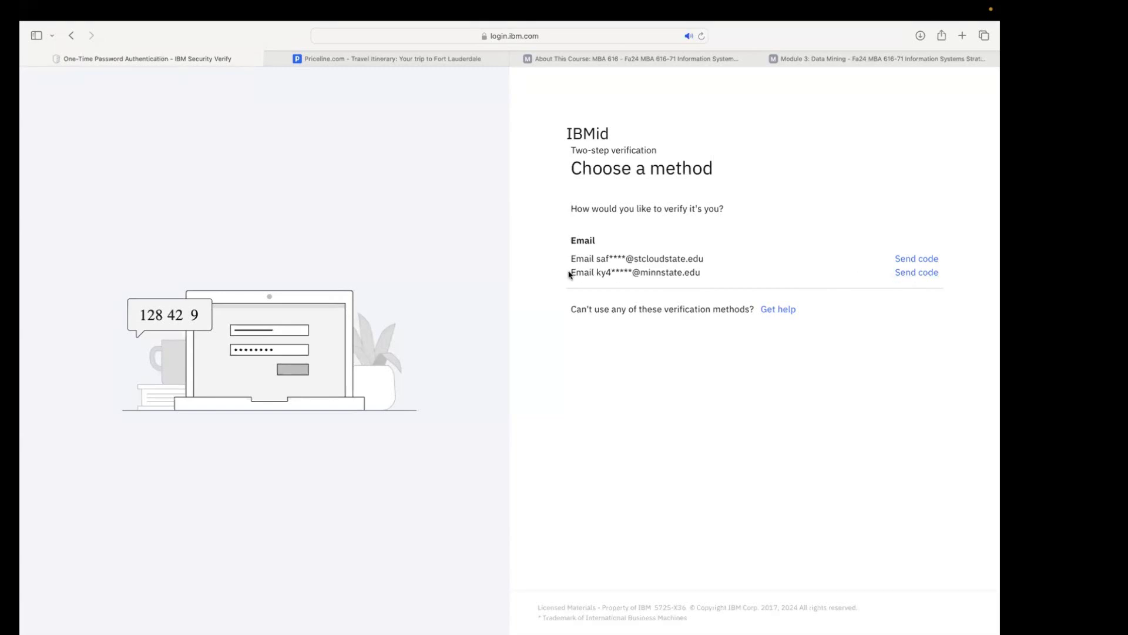
{"action": "left_click_drag", "start_coordinate": [569, 274], "coordinate": [713, 273]}
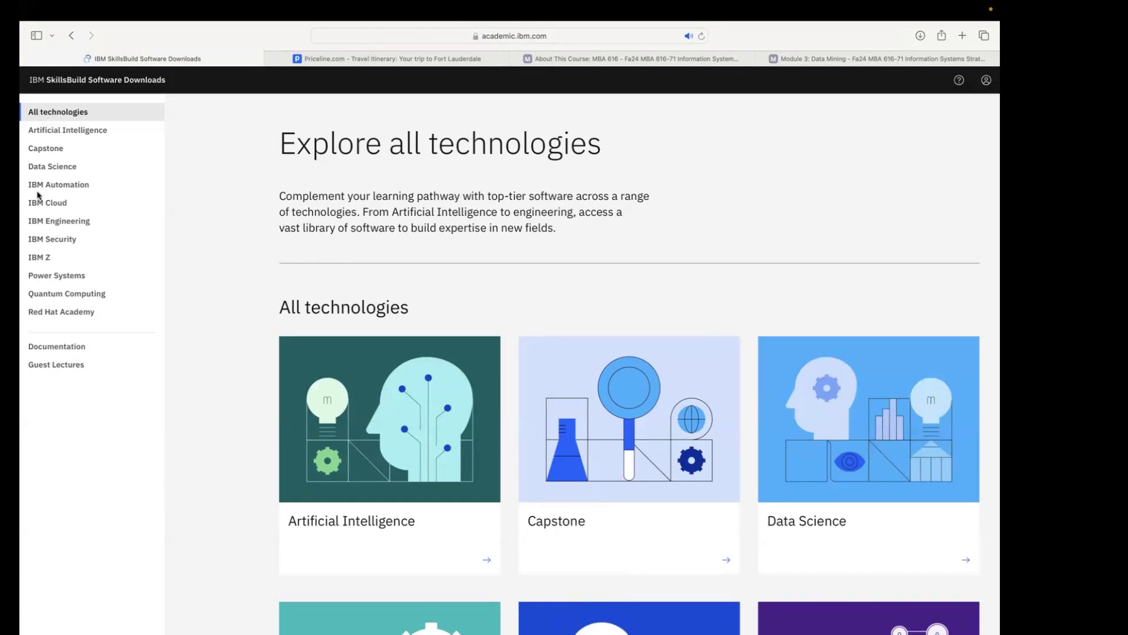
Open the SPSS Modeler Premium tile under Data Science and start the macOS download.
{"action": "left_click", "coordinate": [44, 170]}
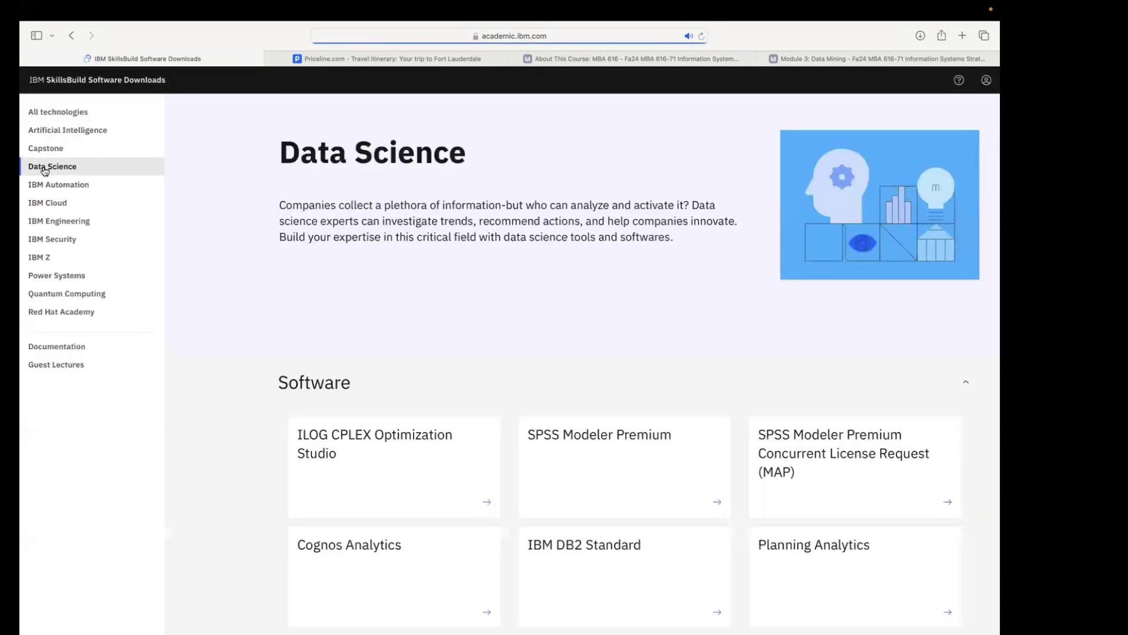
{"action": "scroll", "coordinate": [479, 324], "scroll_direction": "down", "scroll_amount": 4}
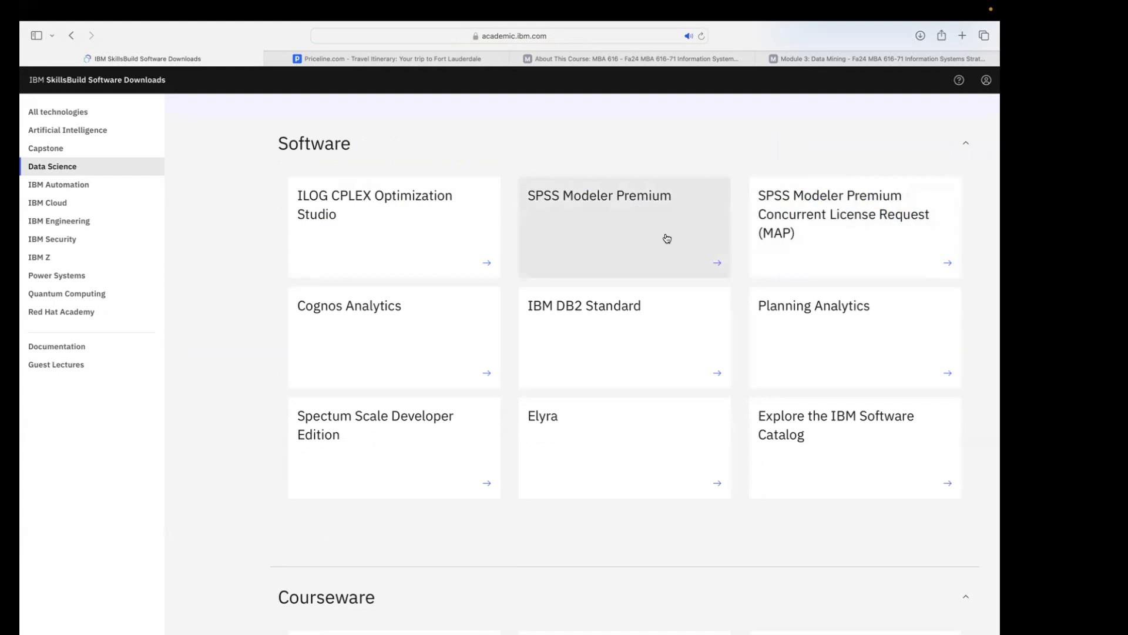
{"action": "left_click", "coordinate": [667, 238]}
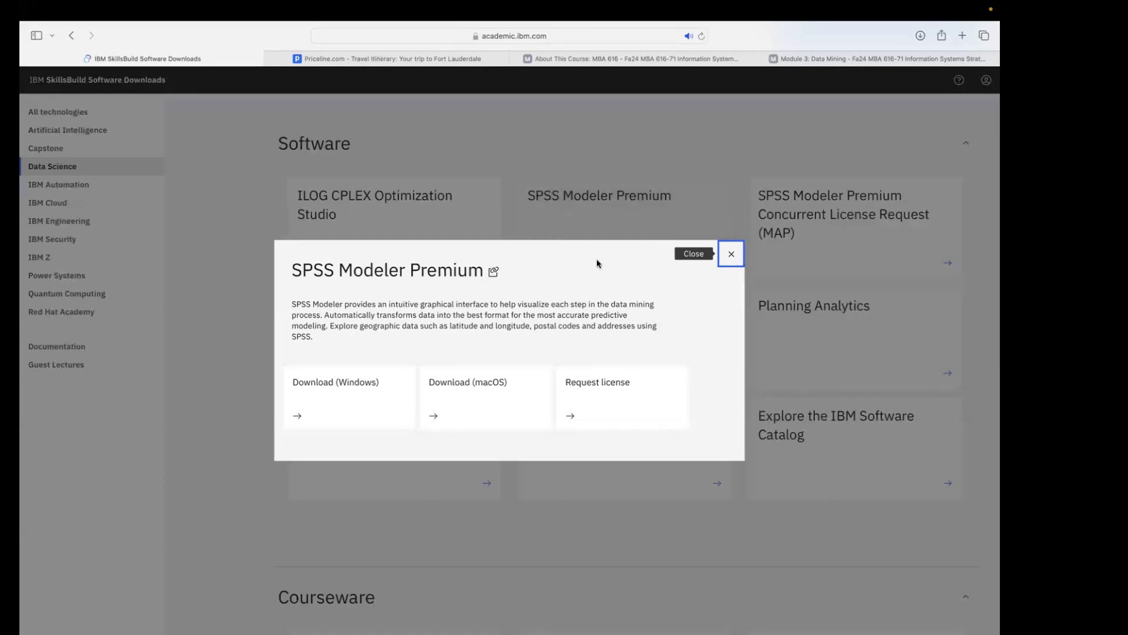
{"action": "left_click", "coordinate": [499, 393]}
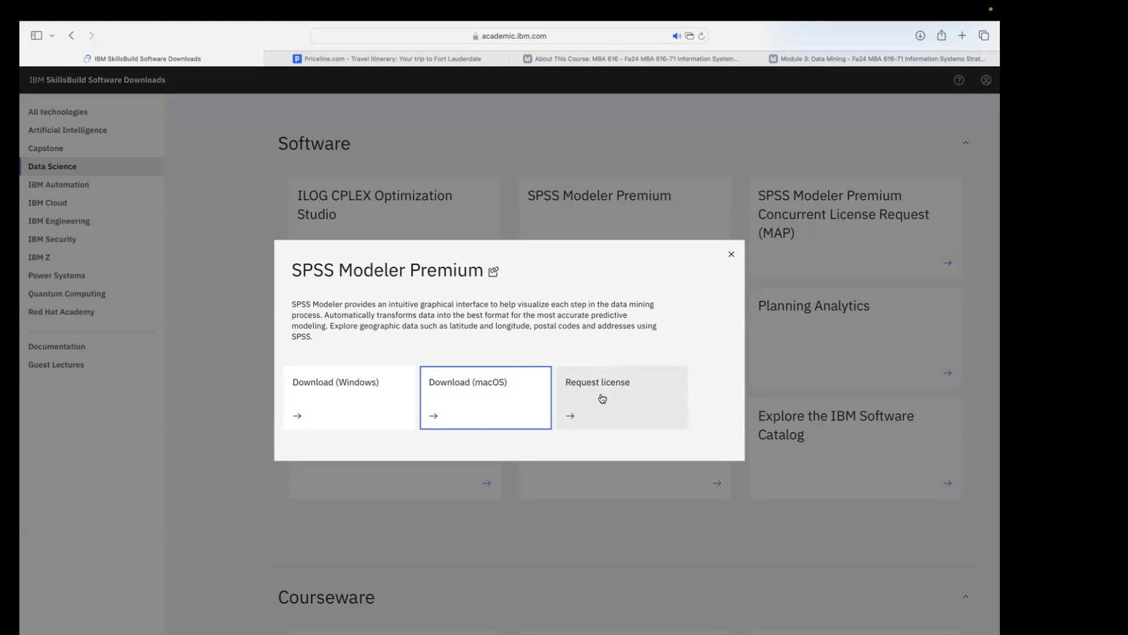
Request an SPSS Modeler Premium license and copy the issued authorization code.
{"action": "left_click", "coordinate": [602, 398]}
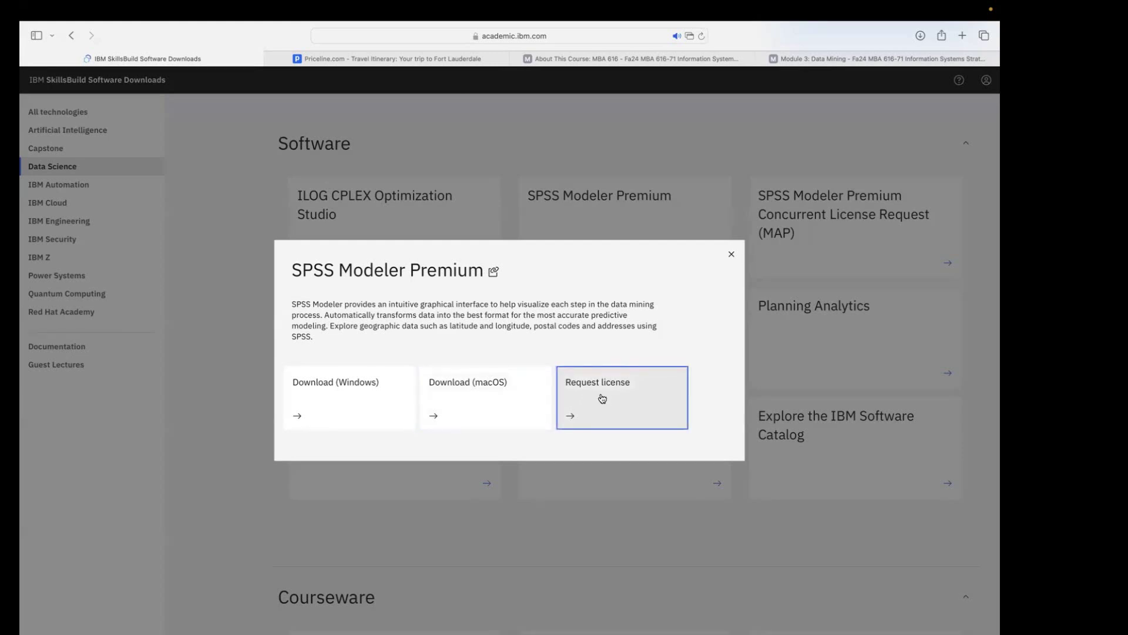
{"action": "left_click", "coordinate": [602, 398]}
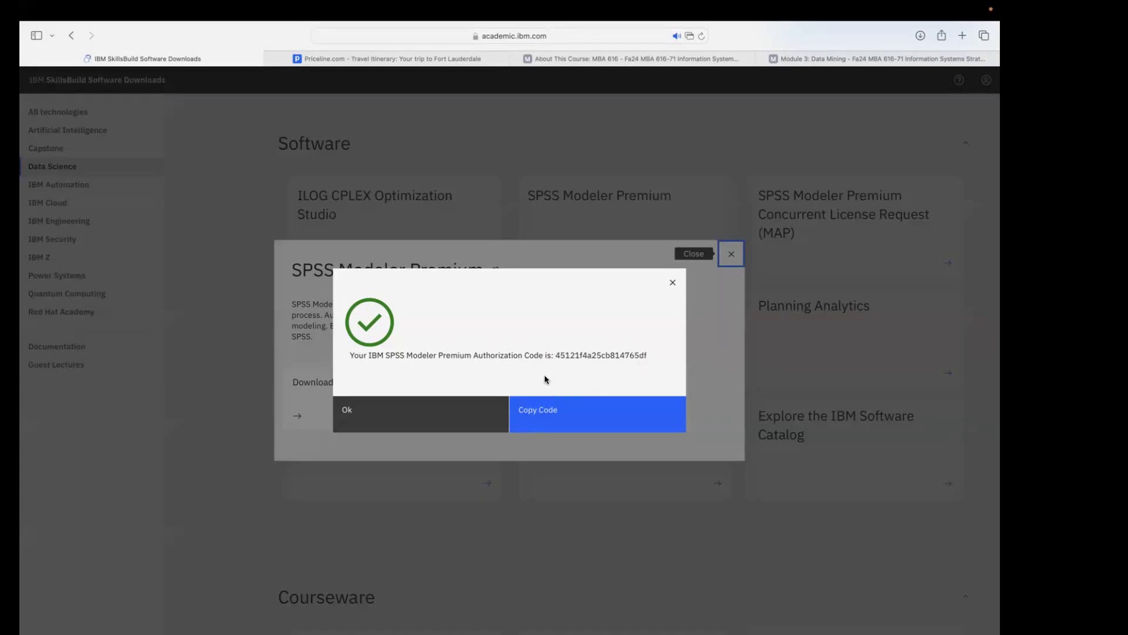
{"action": "left_click", "coordinate": [548, 410]}
{"action": "left_click", "coordinate": [574, 411]}
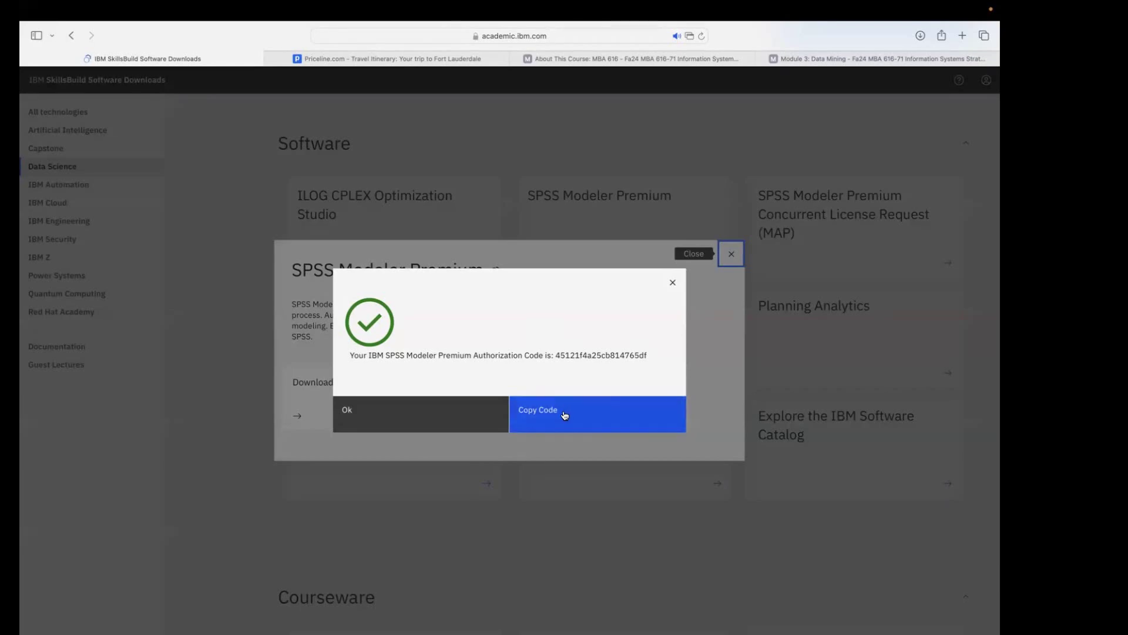
{"action": "mouse_move", "coordinate": [536, 627]}
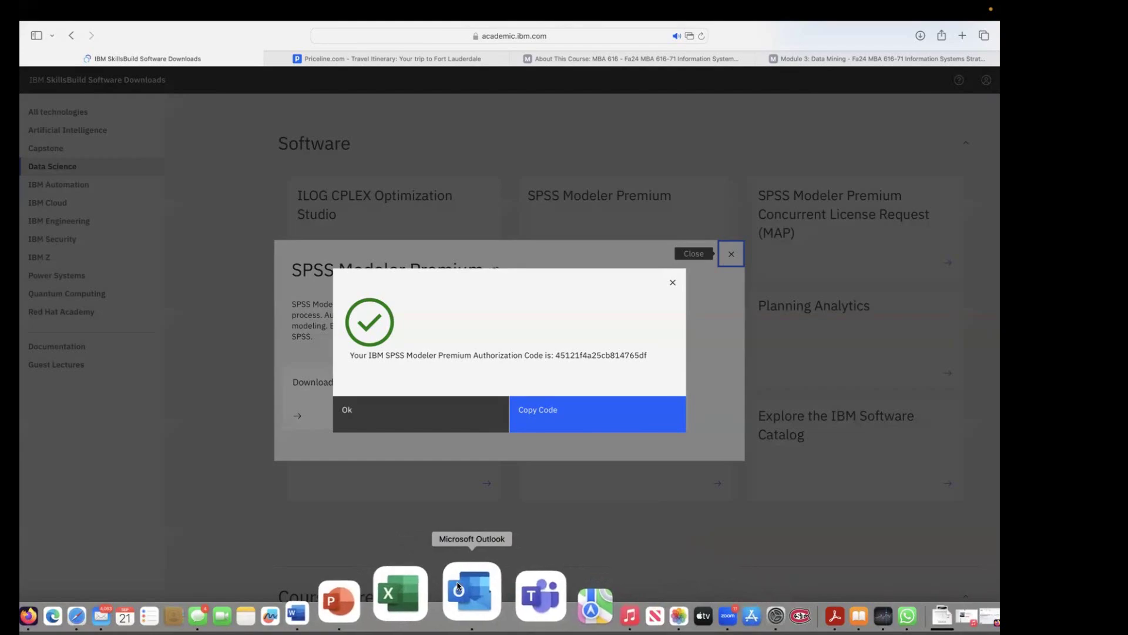
Paste the authorization code into an Outlook reply to the IBM verify email, then return to Safari.
{"action": "left_click", "coordinate": [462, 585]}
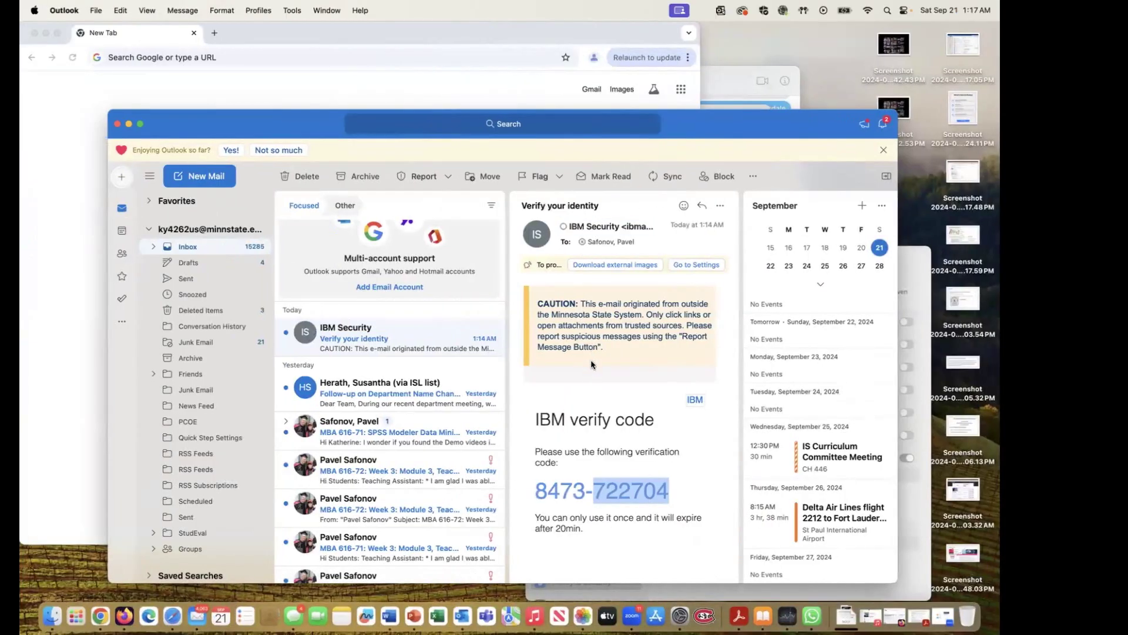
{"action": "left_click", "coordinate": [701, 207]}
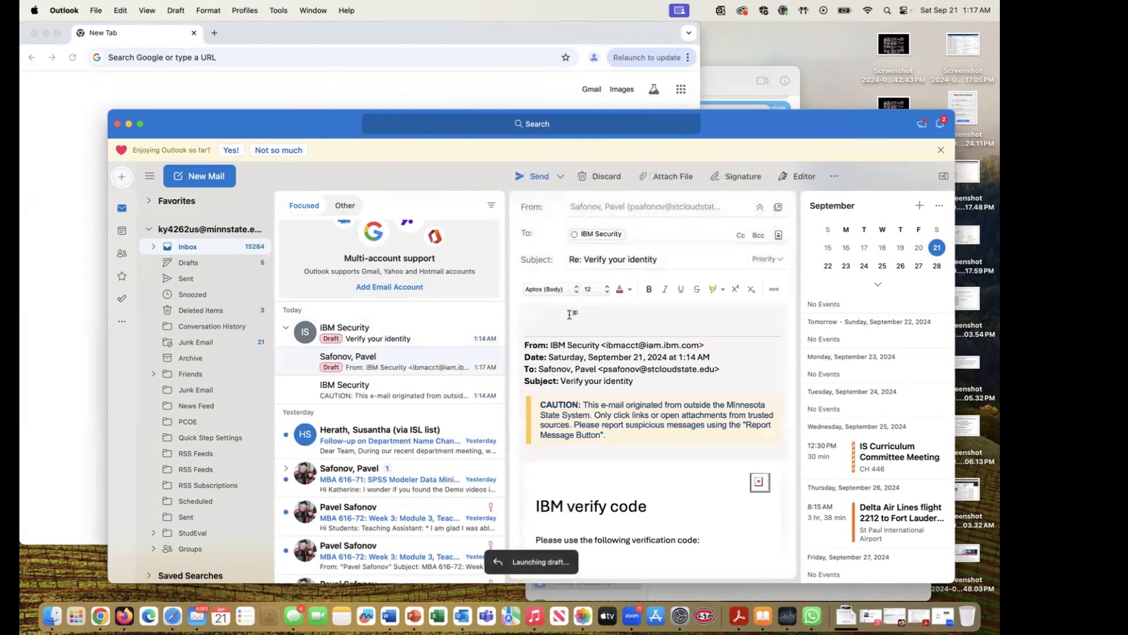
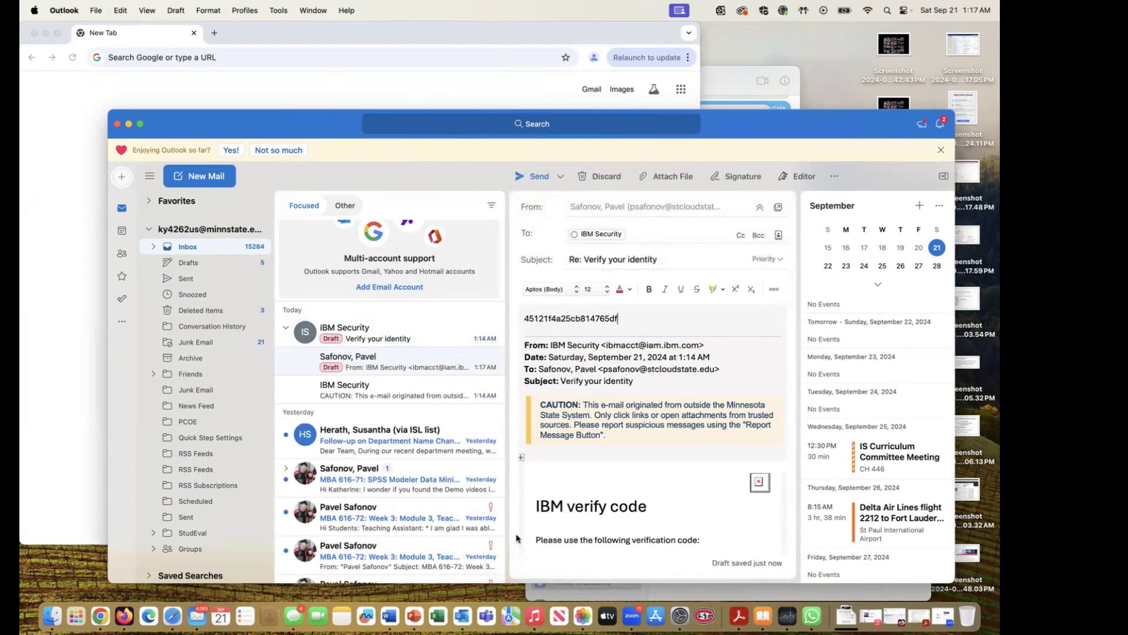
{"action": "key", "text": "super+Tab"}
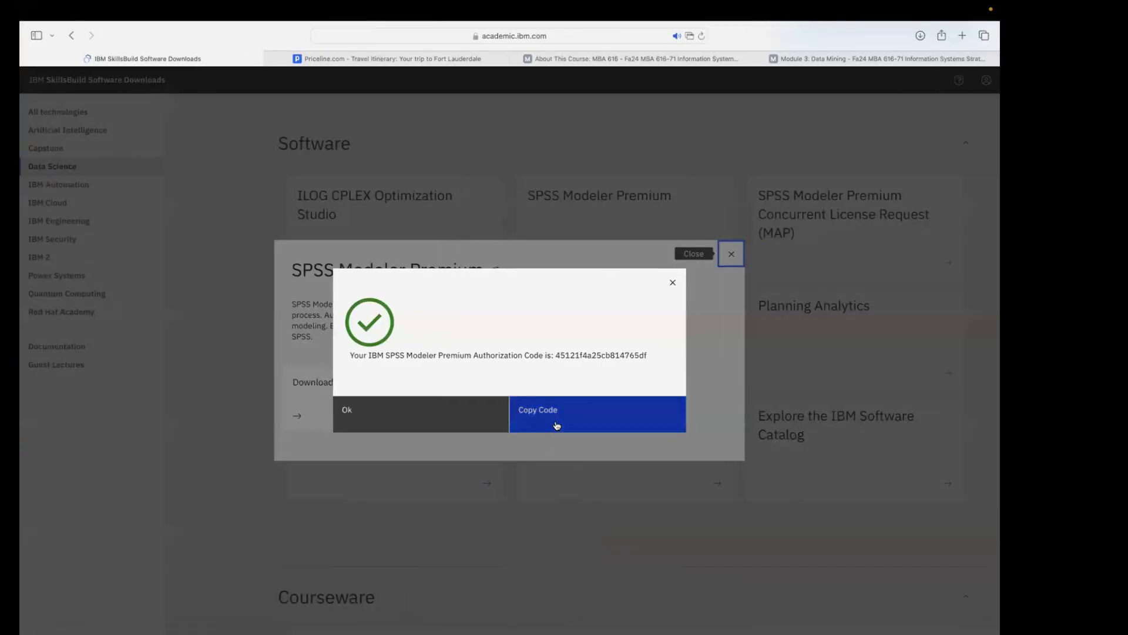
Dismiss the authorization code message, restart the macOS download, and allow Safari's blocked pop-ups.
{"action": "left_click", "coordinate": [411, 424]}
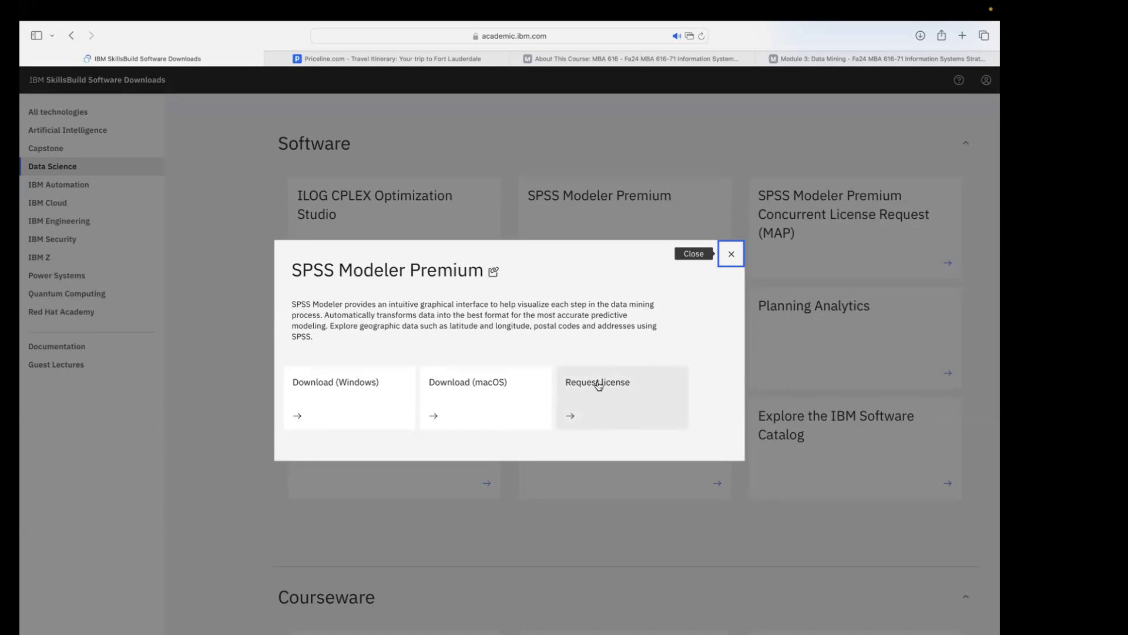
{"action": "left_click", "coordinate": [473, 400]}
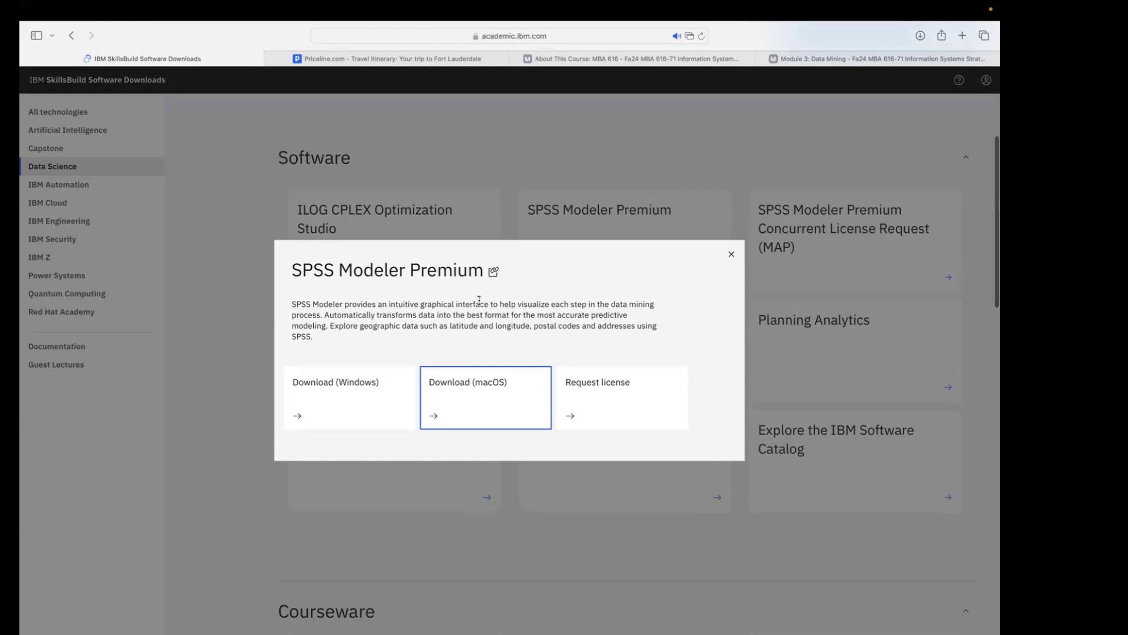
{"action": "scroll", "coordinate": [479, 300], "scroll_direction": "up", "scroll_amount": 1}
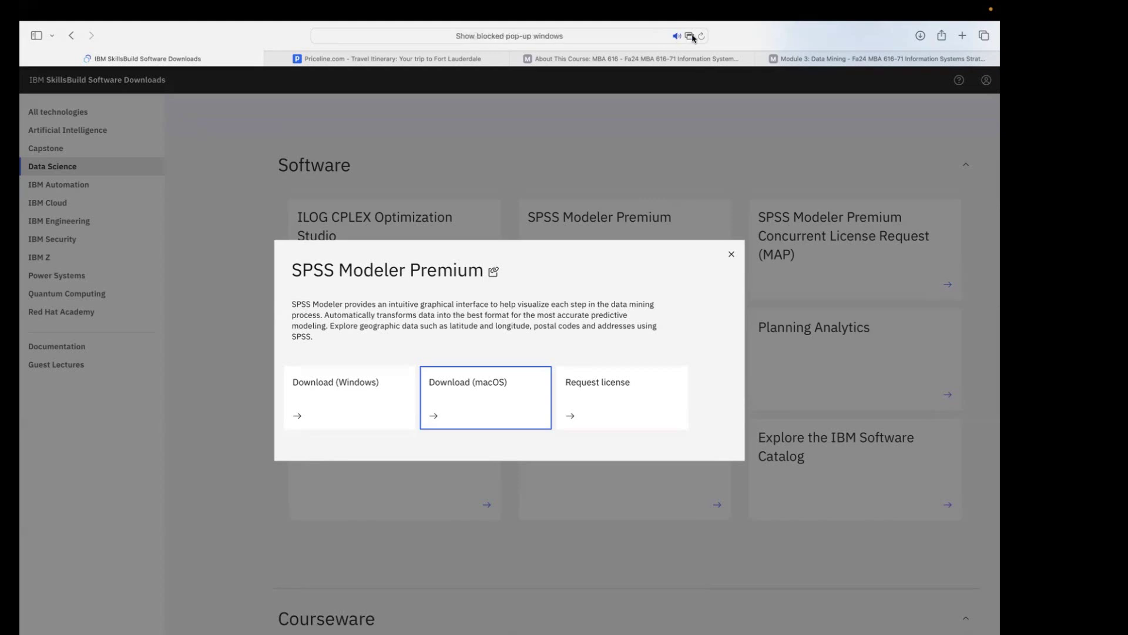
{"action": "left_click", "coordinate": [691, 37]}
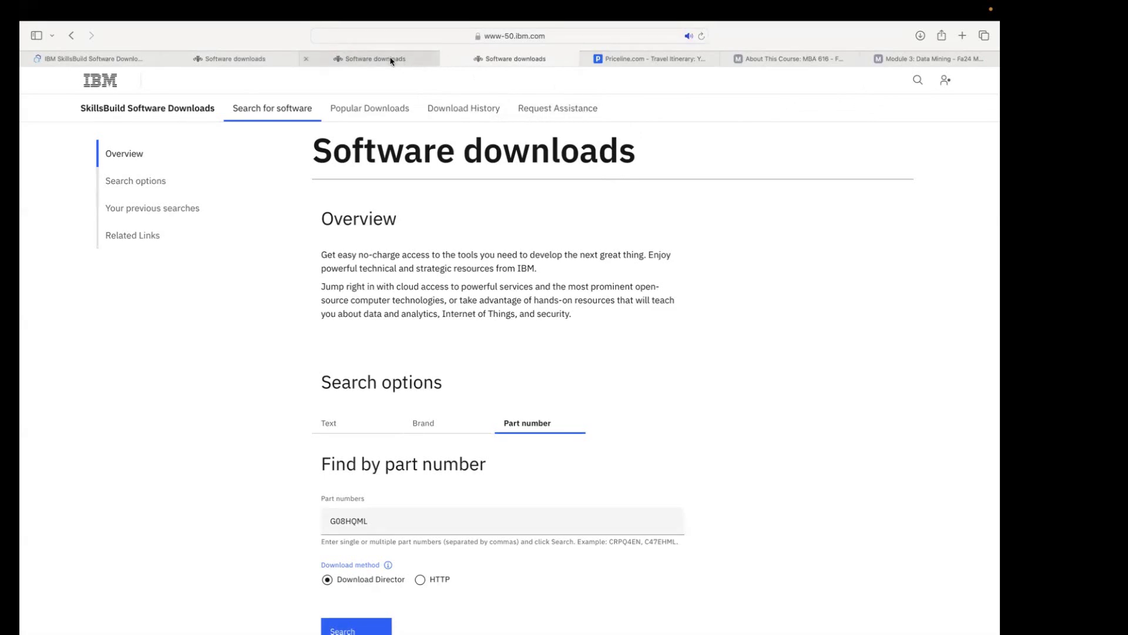
Close the duplicate download tabs, review the G08HQML part results, and return to the course information page.
{"action": "mouse_move", "coordinate": [259, 62]}
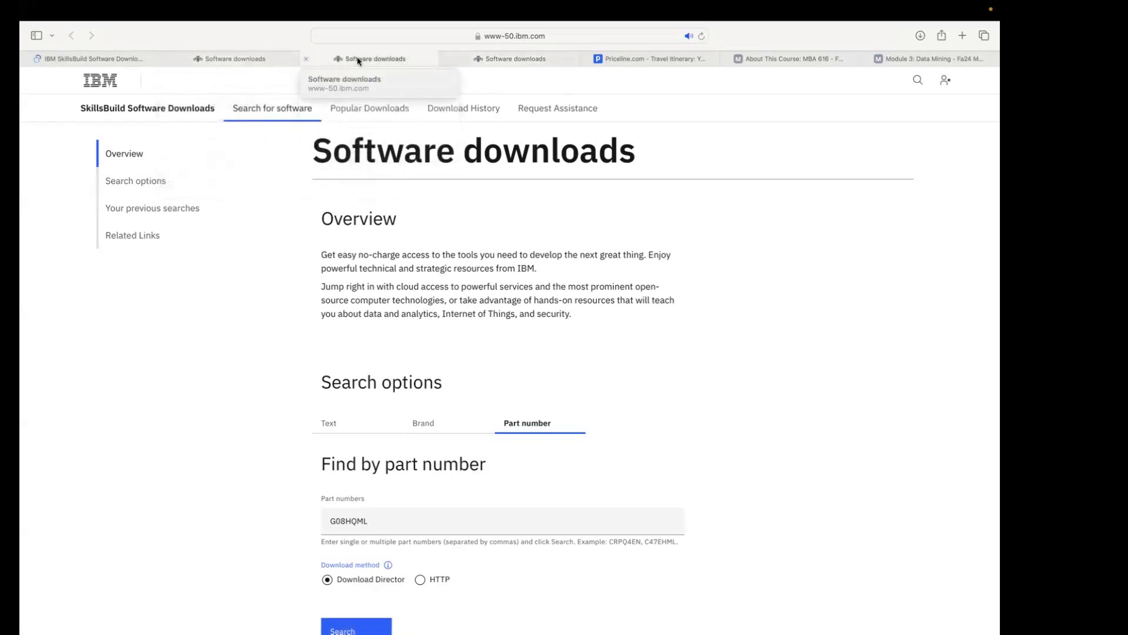
{"action": "left_click", "coordinate": [164, 59]}
{"action": "left_click", "coordinate": [169, 59]}
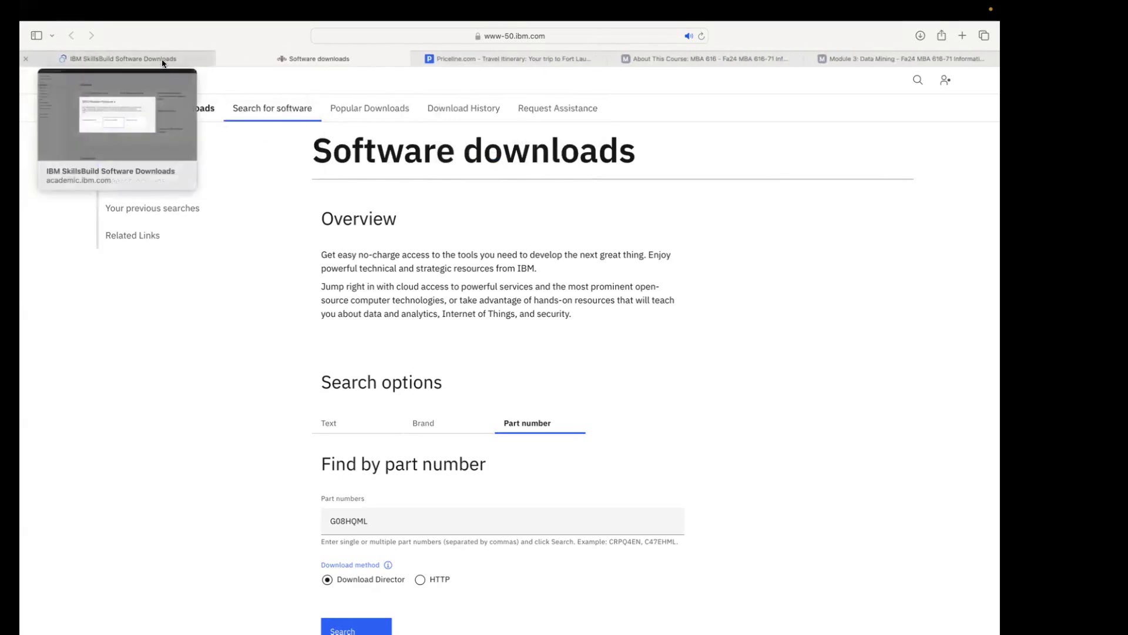
{"action": "left_click", "coordinate": [163, 61]}
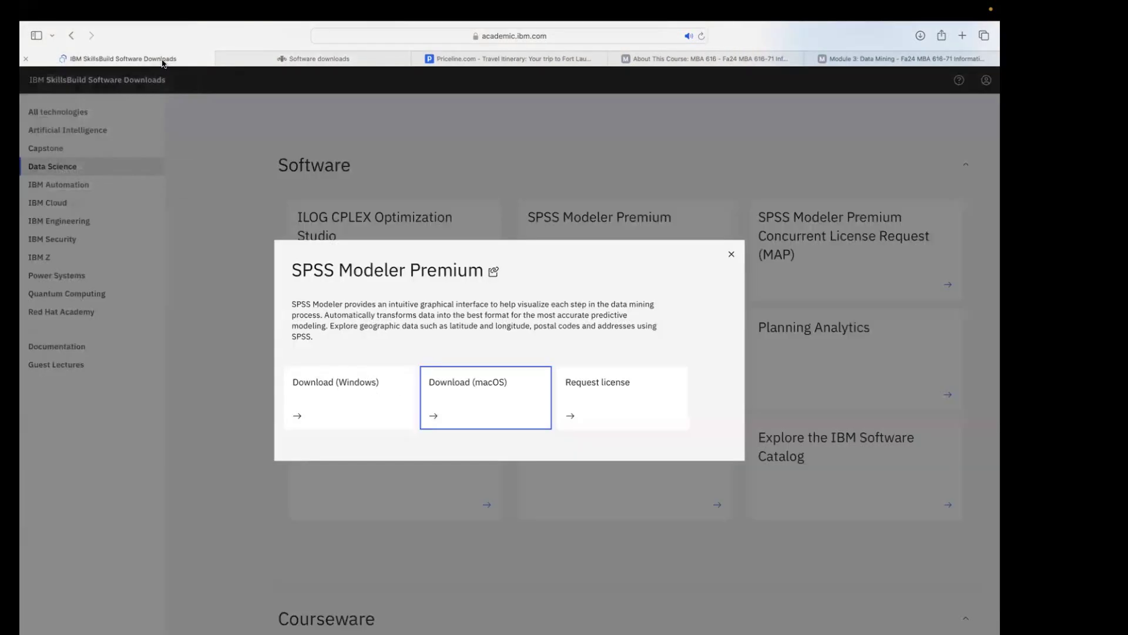
{"action": "left_click", "coordinate": [260, 61]}
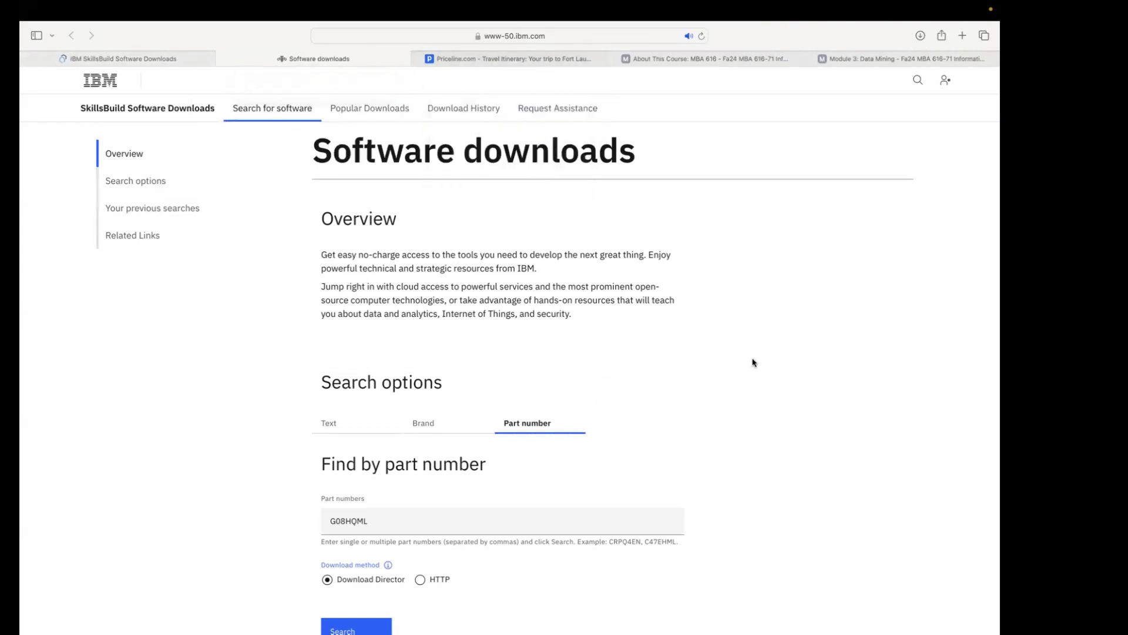
{"action": "scroll", "coordinate": [752, 363], "scroll_direction": "down", "scroll_amount": 3}
{"action": "scroll", "coordinate": [750, 364], "scroll_direction": "down", "scroll_amount": 3}
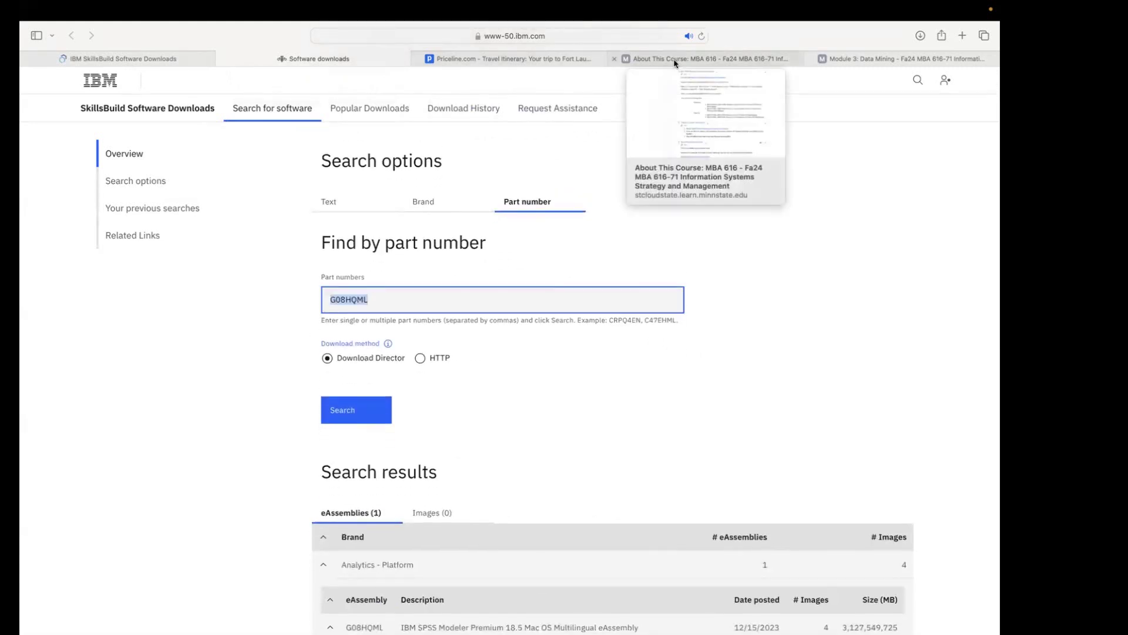
{"action": "left_click", "coordinate": [674, 61]}
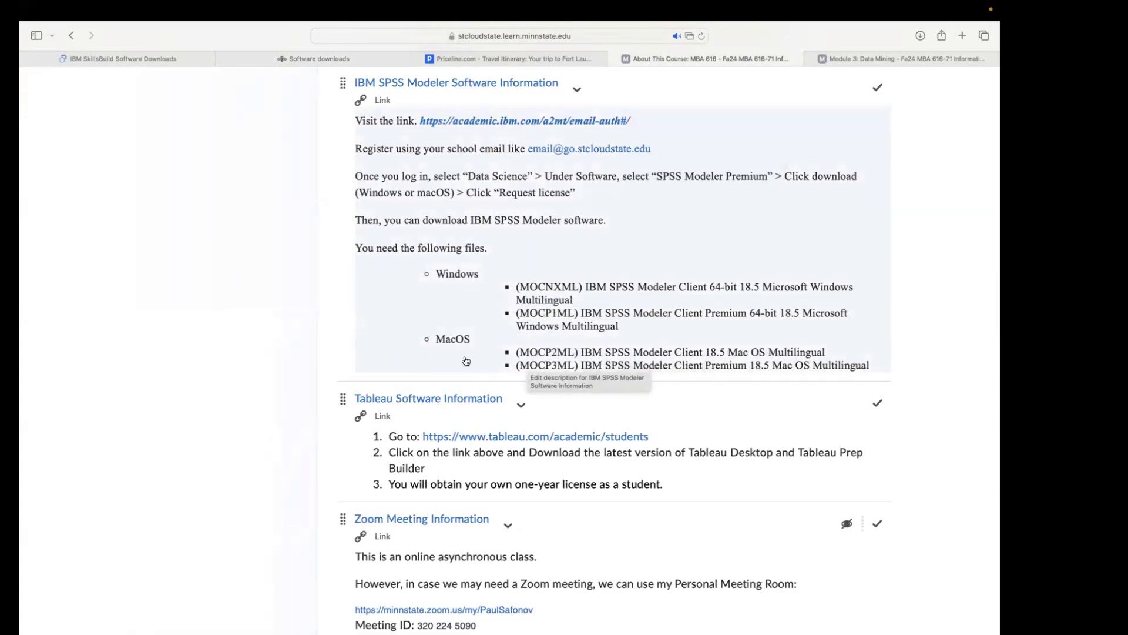
Open the SPSS description for editing and select the MOCP2ML file code.
{"action": "left_click", "coordinate": [524, 357]}
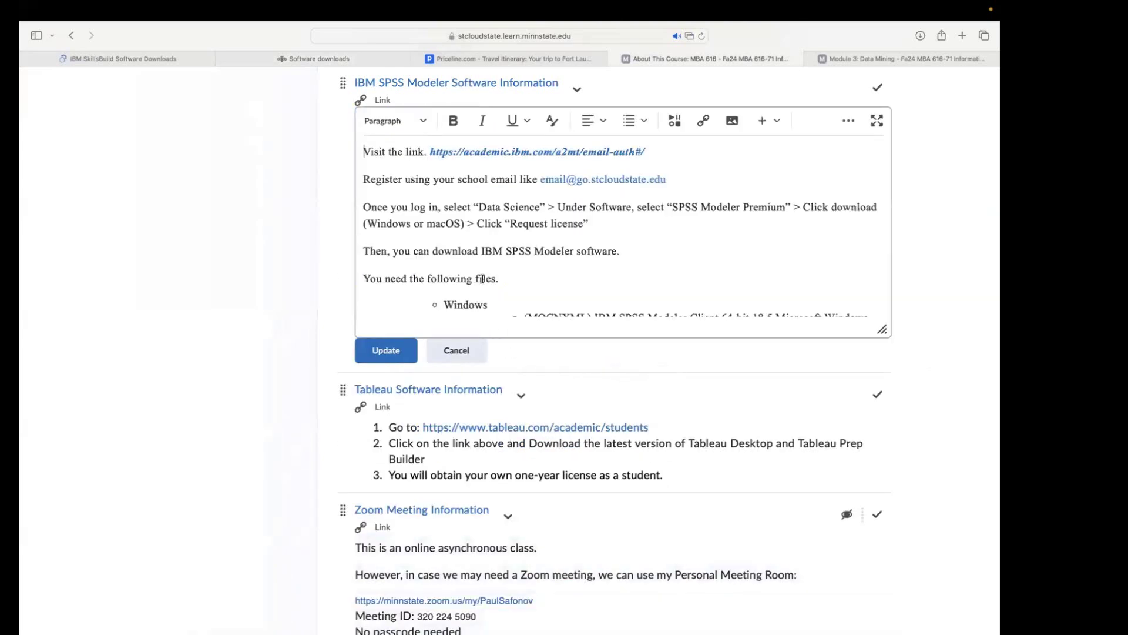
{"action": "scroll", "coordinate": [516, 283], "scroll_direction": "down", "scroll_amount": 2}
{"action": "scroll", "coordinate": [535, 255], "scroll_direction": "down", "scroll_amount": 2}
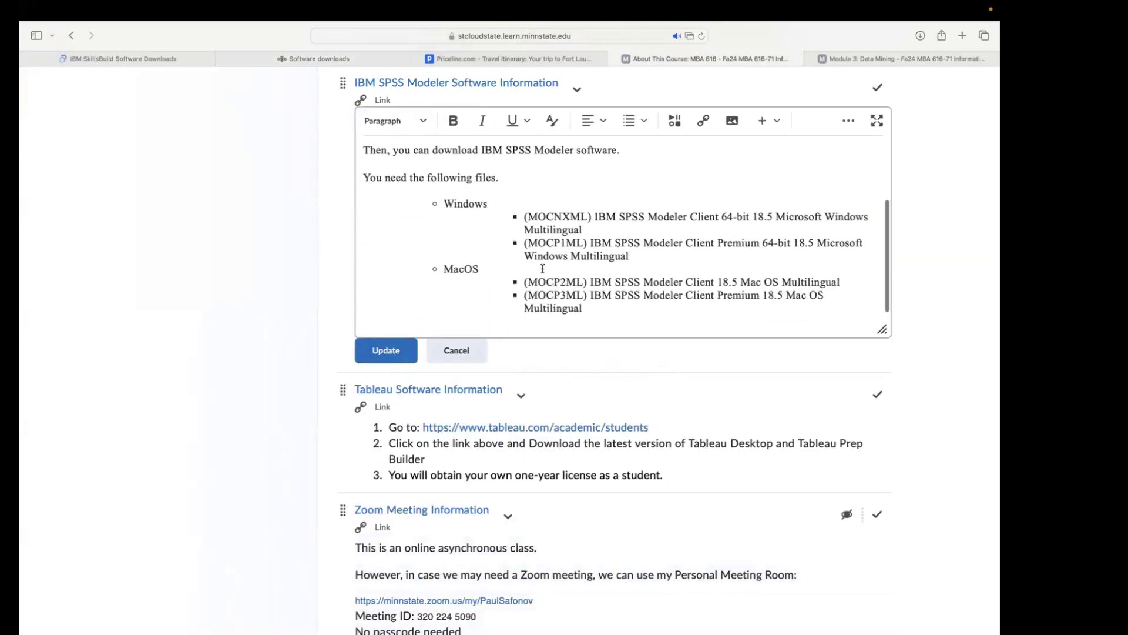
{"action": "double_click", "coordinate": [539, 276]}
{"action": "key", "text": "super+c"}
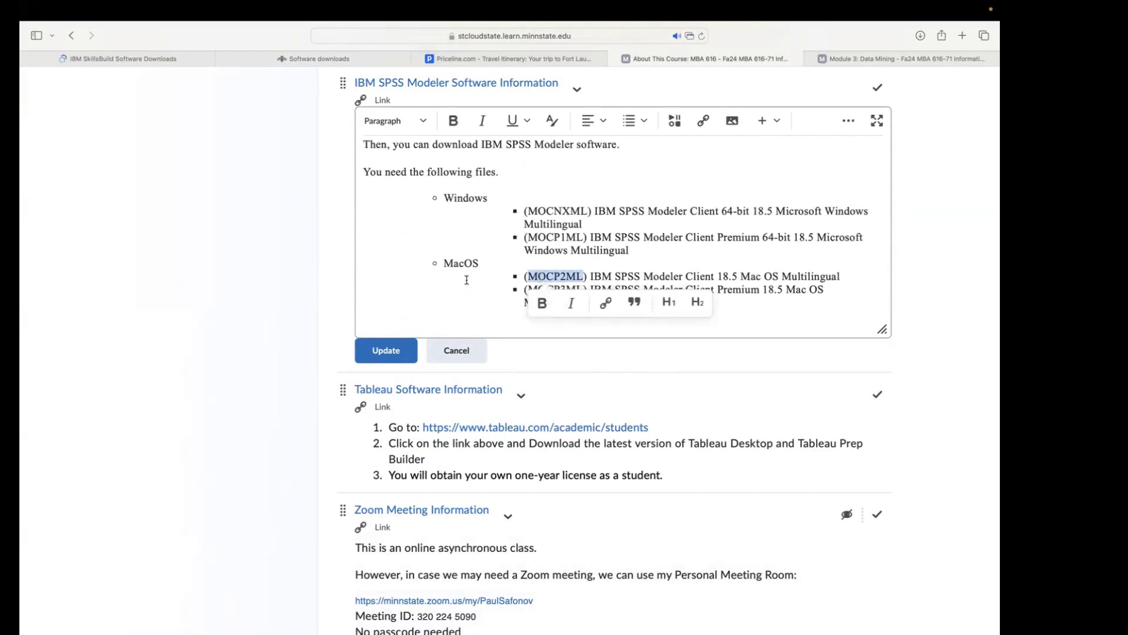
Replace part number G08HQML with MOCP2ML on IBM Software downloads and review the results.
{"action": "left_click", "coordinate": [306, 58]}
{"action": "left_click", "coordinate": [385, 298]}
{"action": "double_click", "coordinate": [349, 299]}
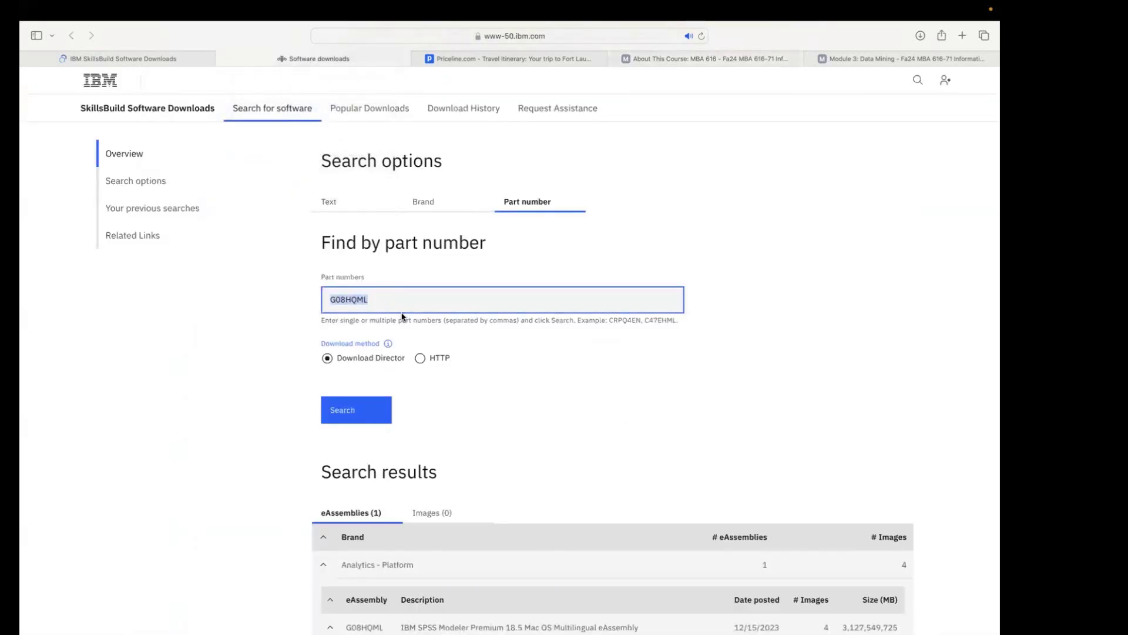
{"action": "key", "text": "super+v"}
{"action": "key", "text": "super+a"}
{"action": "scroll", "coordinate": [420, 341], "scroll_direction": "down", "scroll_amount": 5}
{"action": "scroll", "coordinate": [419, 343], "scroll_direction": "down", "scroll_amount": 5}
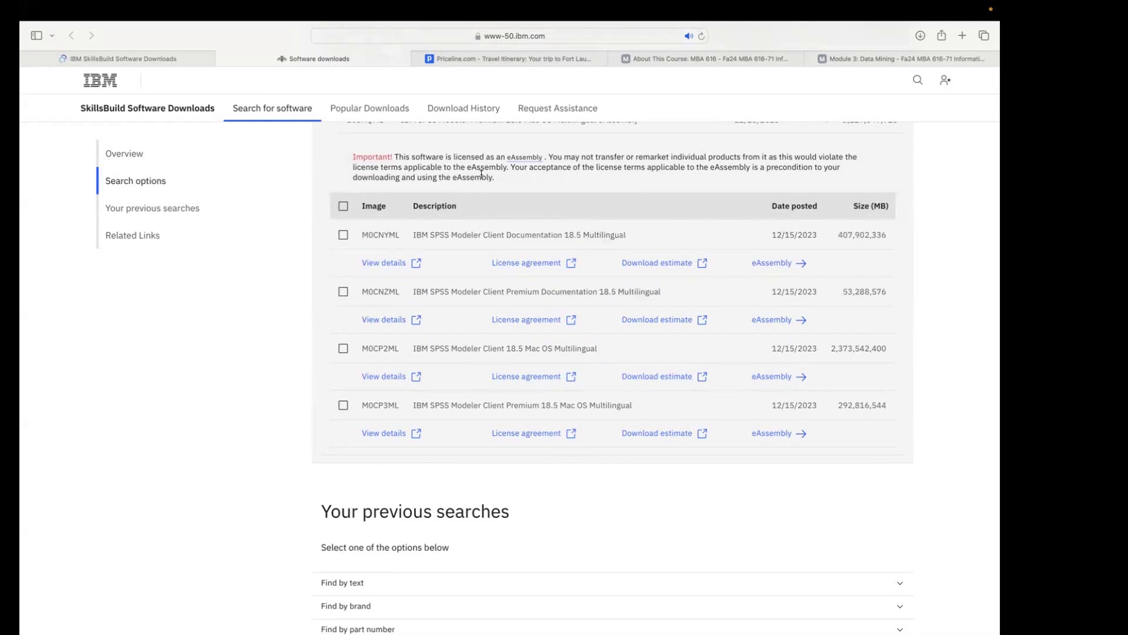
Check the Mac client name on the MOCP2ML line in the description, then return to the results.
{"action": "left_click", "coordinate": [678, 58]}
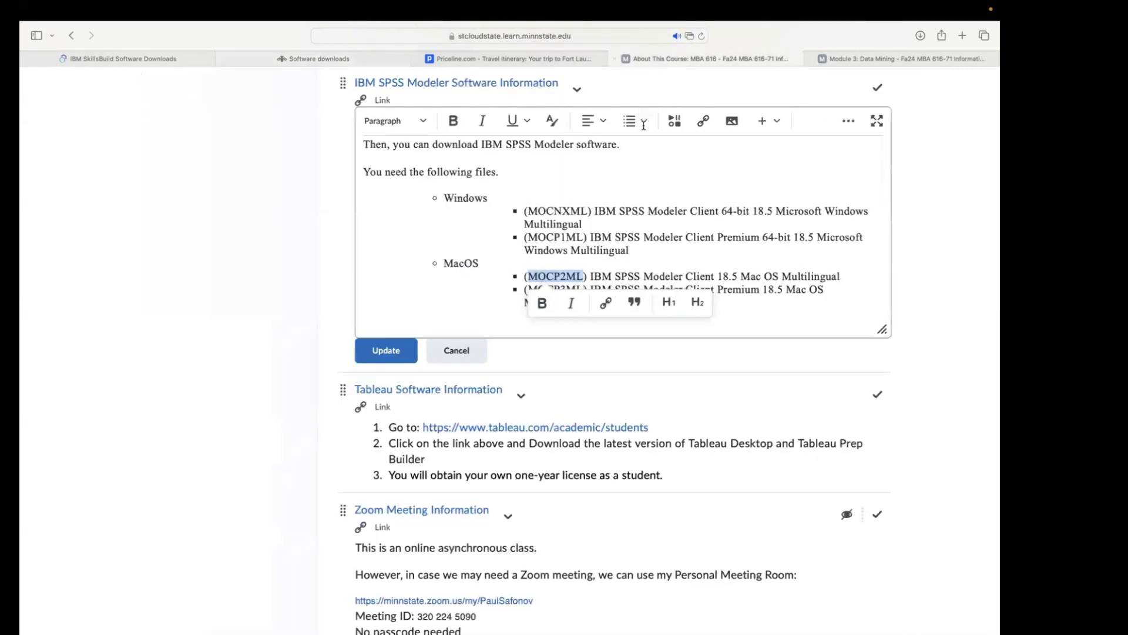
{"action": "left_click", "coordinate": [601, 271]}
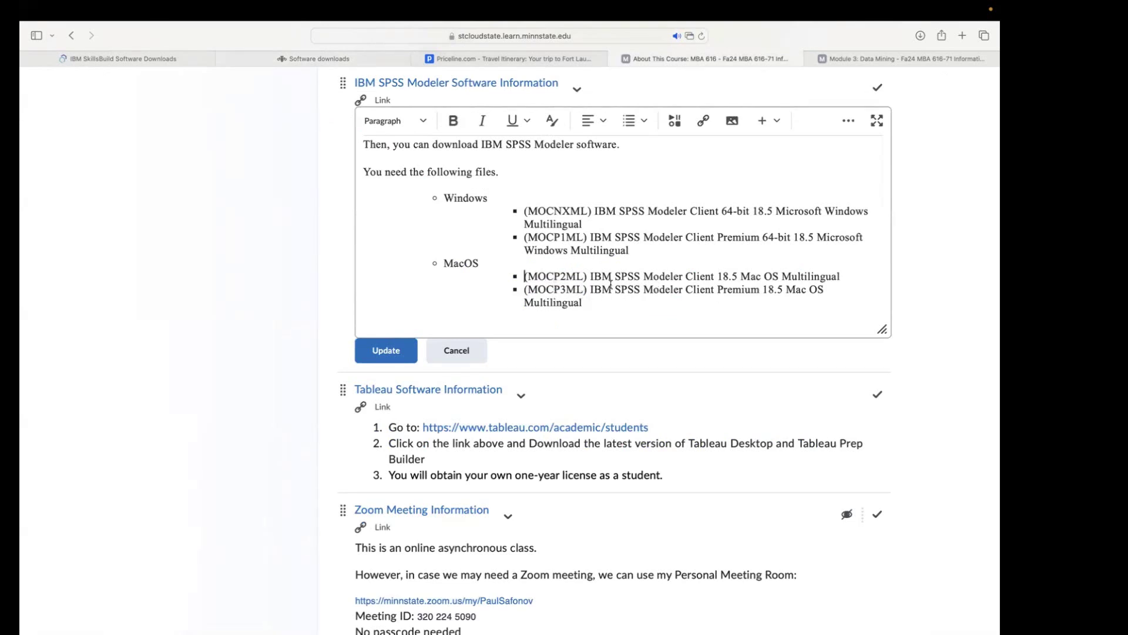
{"action": "left_click_drag", "start_coordinate": [591, 276], "coordinate": [796, 277]}
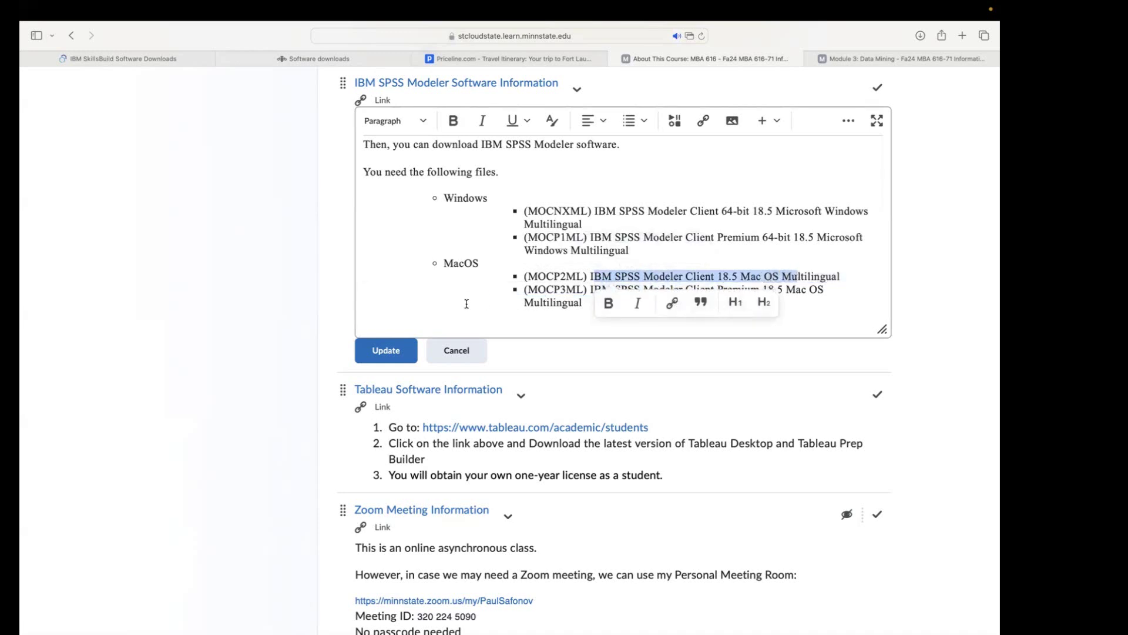
{"action": "left_click", "coordinate": [508, 312]}
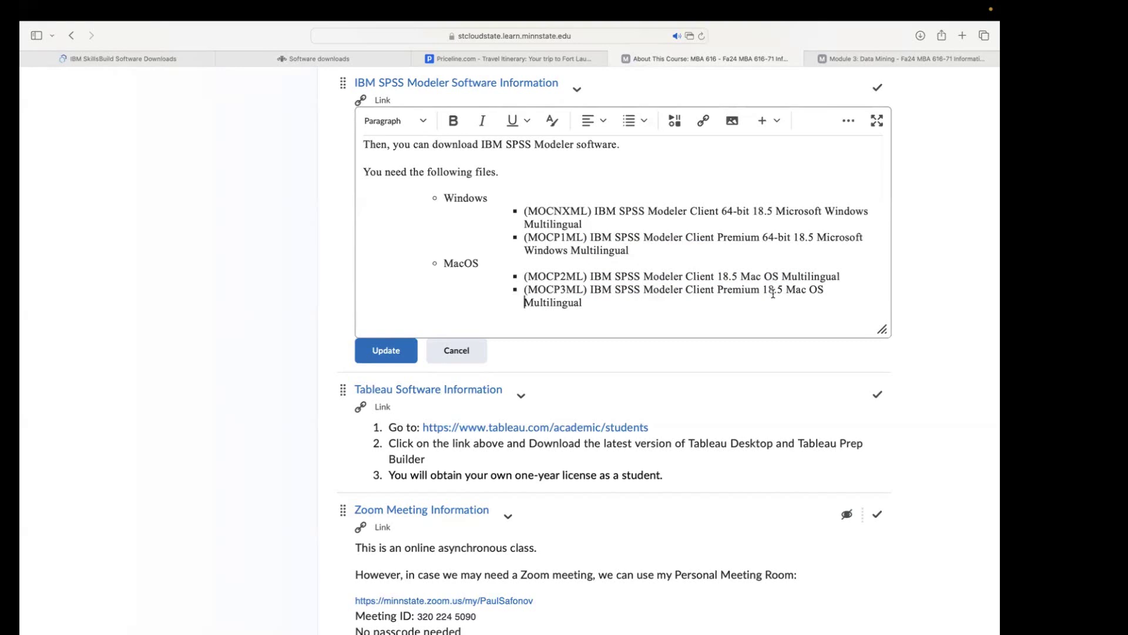
{"action": "left_click", "coordinate": [383, 60]}
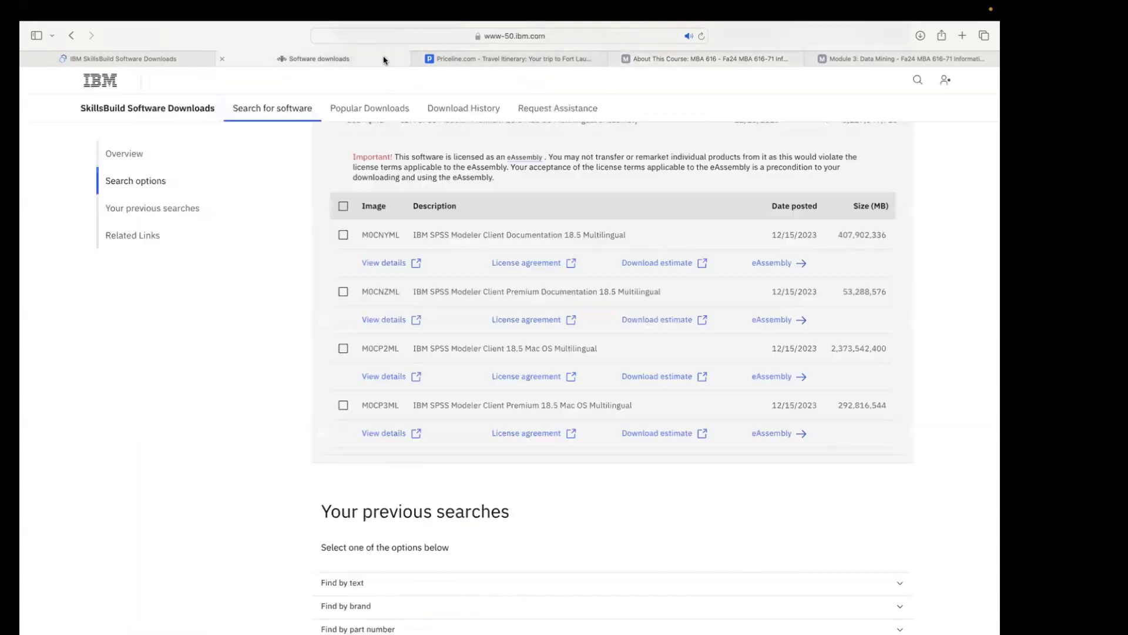
Check M0CP2ML and M0CP3ML, agree to the terms, start Download now, and close the blank window.
{"action": "left_click", "coordinate": [345, 350]}
{"action": "left_click", "coordinate": [345, 406]}
{"action": "left_click", "coordinate": [327, 505]}
{"action": "scroll", "coordinate": [352, 476], "scroll_direction": "down", "scroll_amount": 3}
{"action": "left_click", "coordinate": [358, 475]}
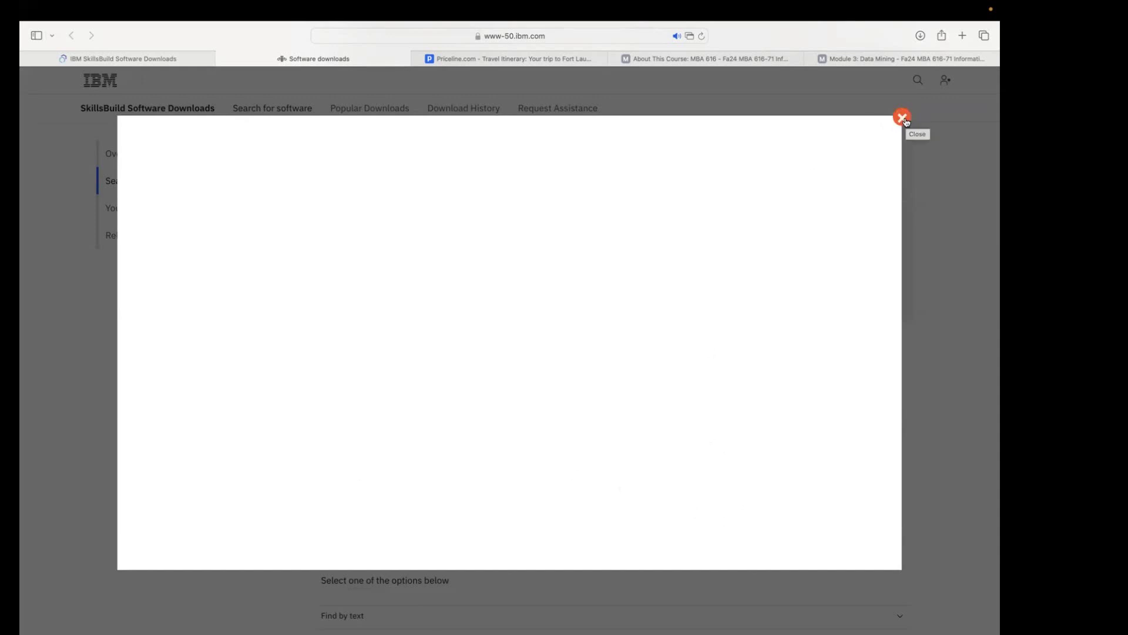
{"action": "left_click", "coordinate": [903, 119]}
Switch the download method to HTTP.
{"action": "scroll", "coordinate": [541, 339], "scroll_direction": "up", "scroll_amount": 5}
{"action": "scroll", "coordinate": [541, 339], "scroll_direction": "up", "scroll_amount": 3}
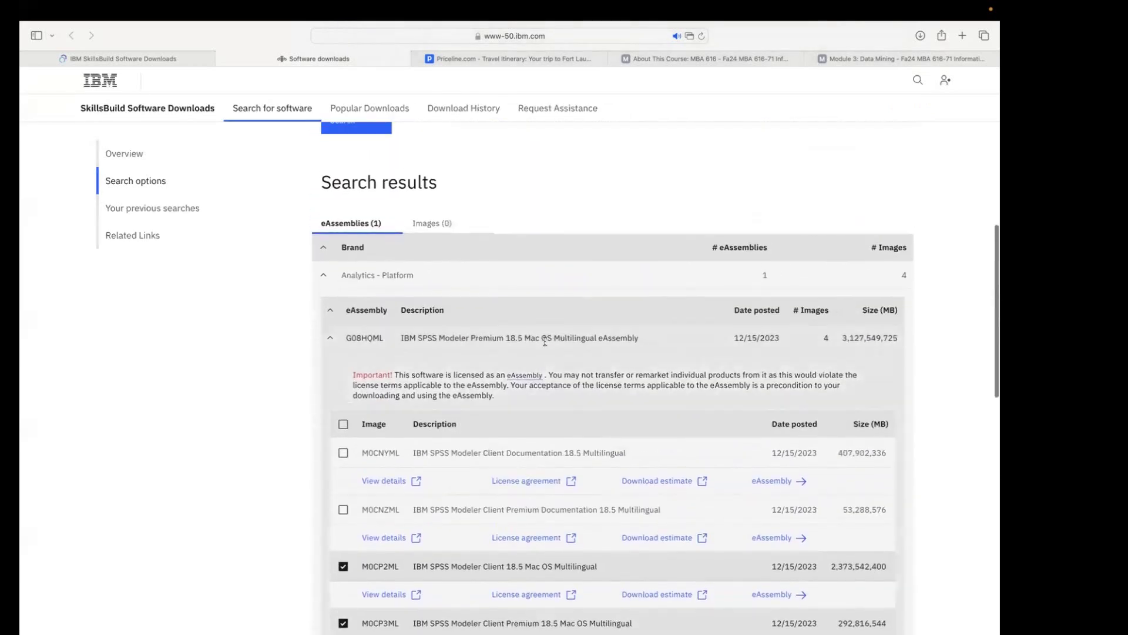
{"action": "scroll", "coordinate": [535, 339], "scroll_direction": "up", "scroll_amount": 5}
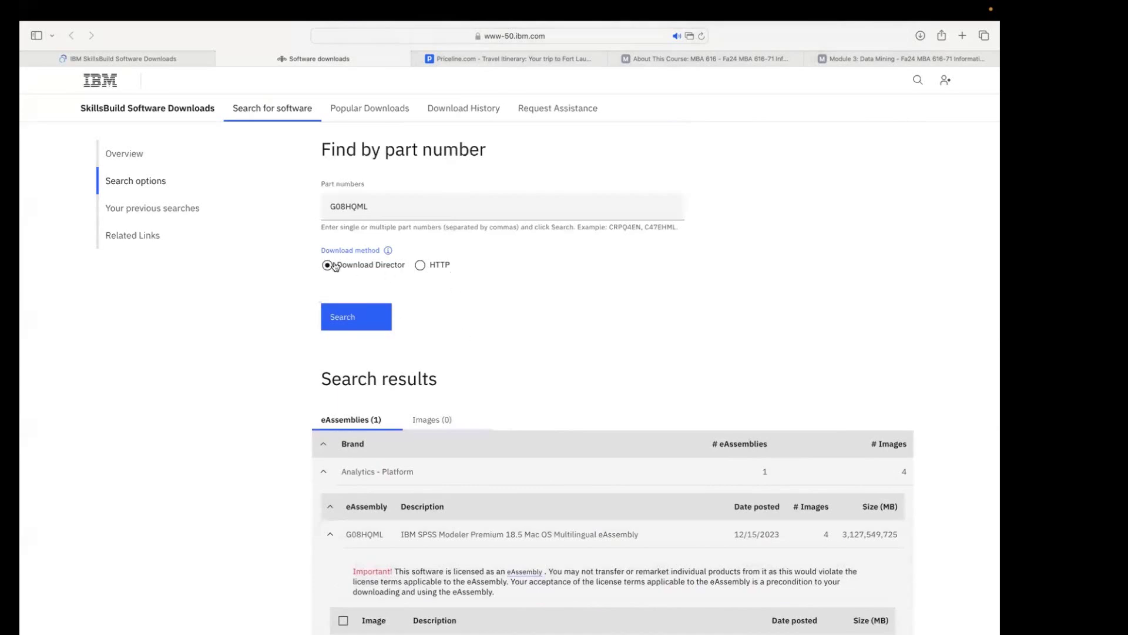
{"action": "left_click", "coordinate": [420, 265]}
Rework the image checkboxes and select-all toward M0CP2ML only, and tick the license terms.
{"action": "scroll", "coordinate": [445, 313], "scroll_direction": "down", "scroll_amount": 8}
{"action": "scroll", "coordinate": [440, 320], "scroll_direction": "down", "scroll_amount": 5}
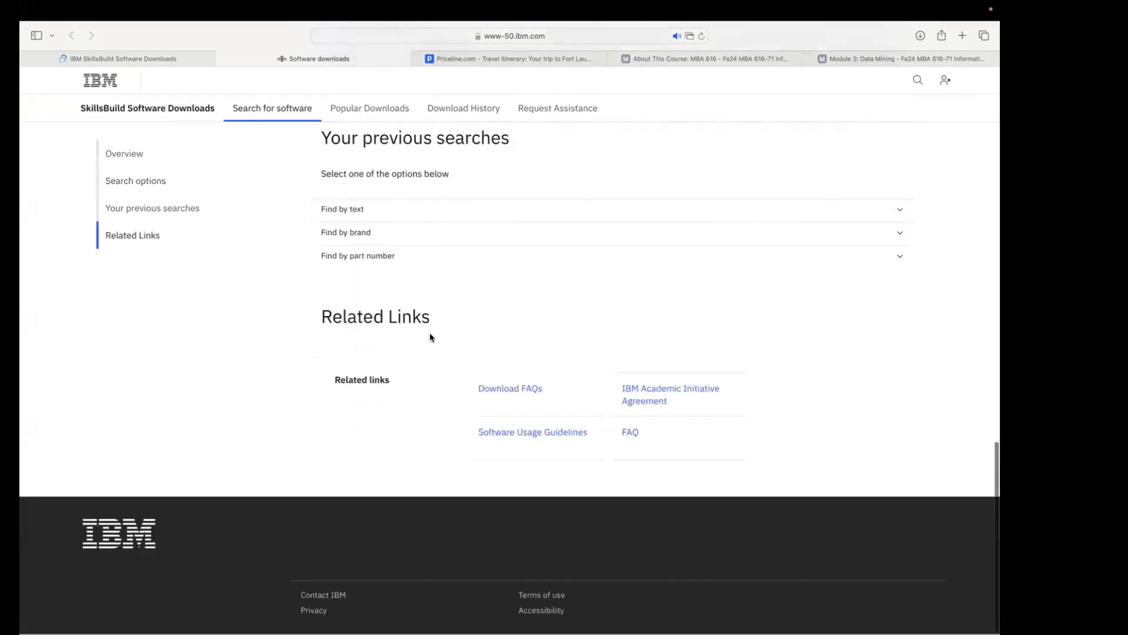
{"action": "scroll", "coordinate": [365, 305], "scroll_direction": "up", "scroll_amount": 7}
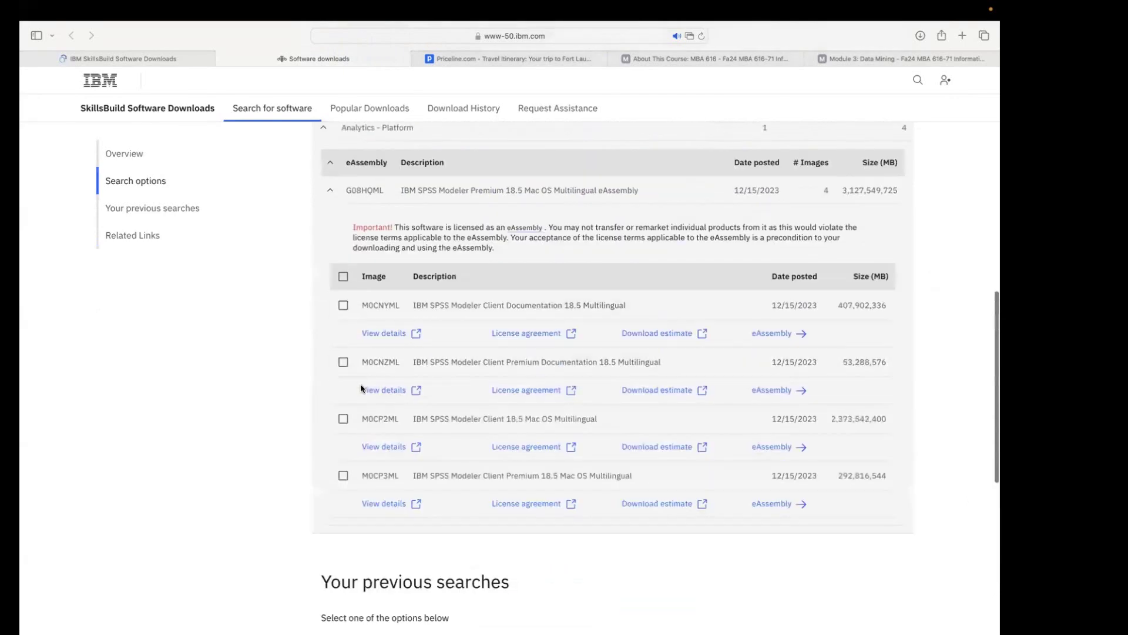
{"action": "left_click", "coordinate": [344, 421]}
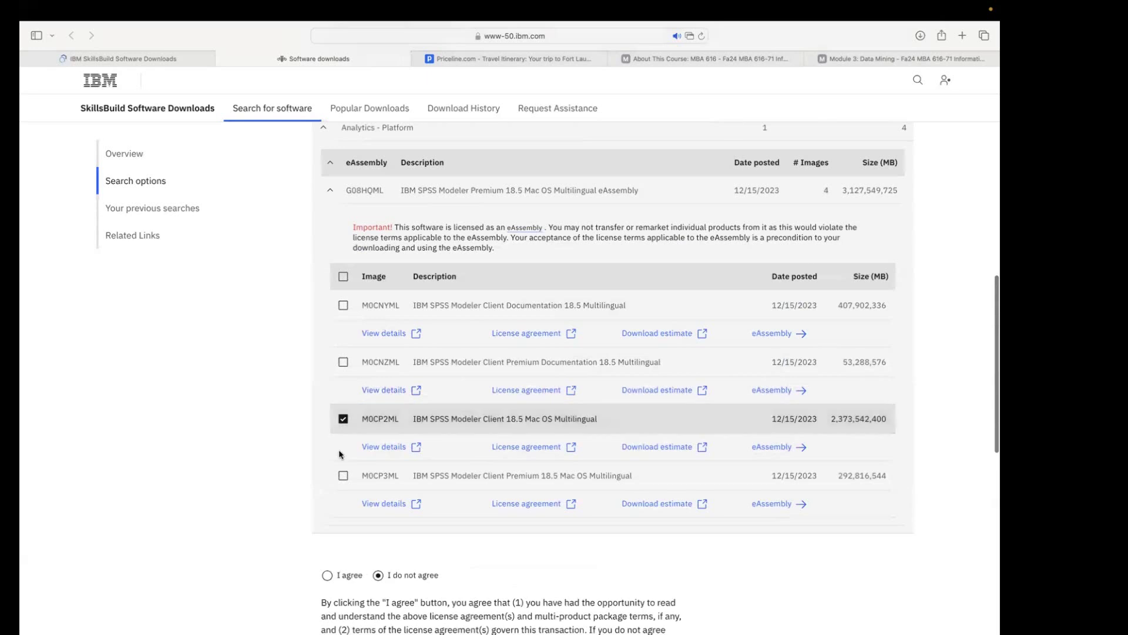
{"action": "left_click", "coordinate": [343, 477]}
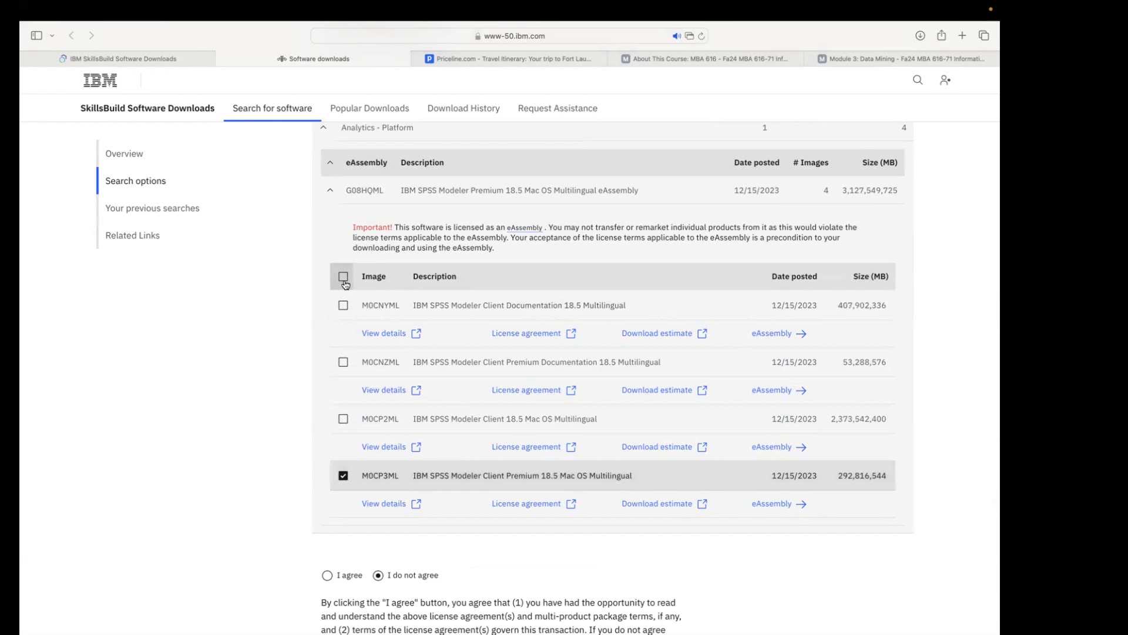
{"action": "left_click", "coordinate": [344, 278]}
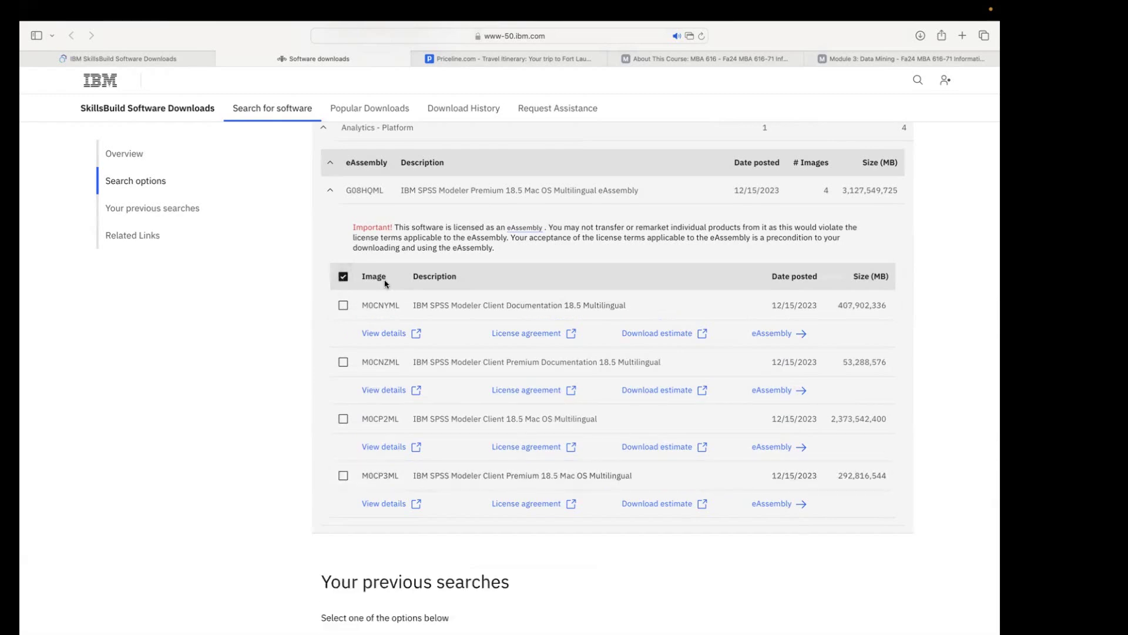
{"action": "left_click", "coordinate": [345, 278]}
{"action": "left_click", "coordinate": [346, 278]}
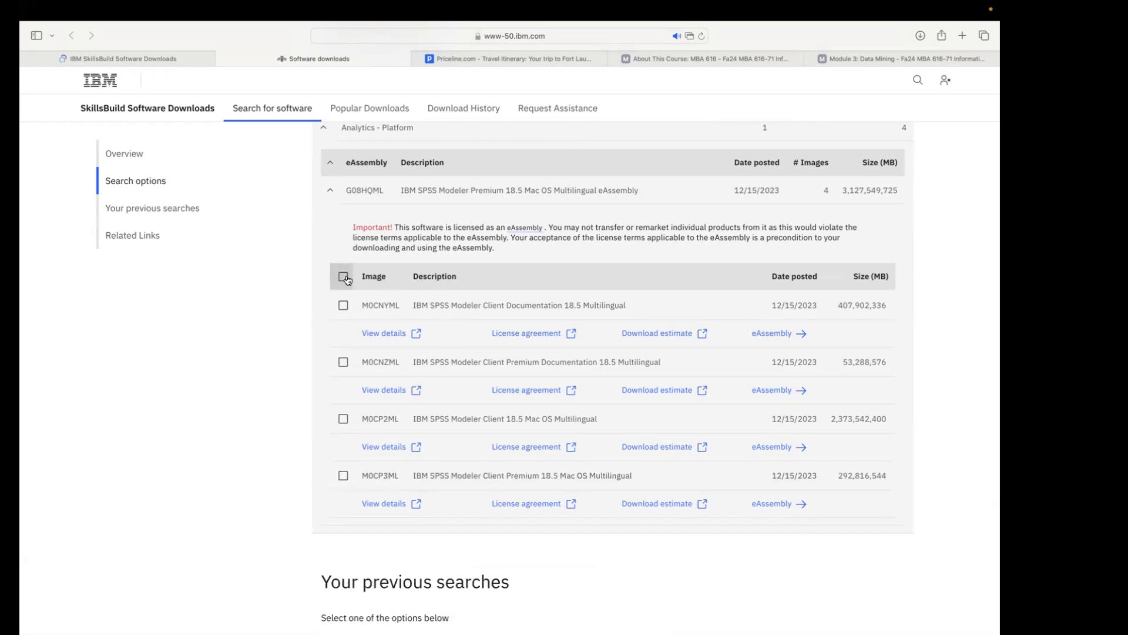
{"action": "left_click", "coordinate": [343, 476]}
{"action": "left_click", "coordinate": [343, 419]}
{"action": "scroll", "coordinate": [375, 409], "scroll_direction": "down", "scroll_amount": 4}
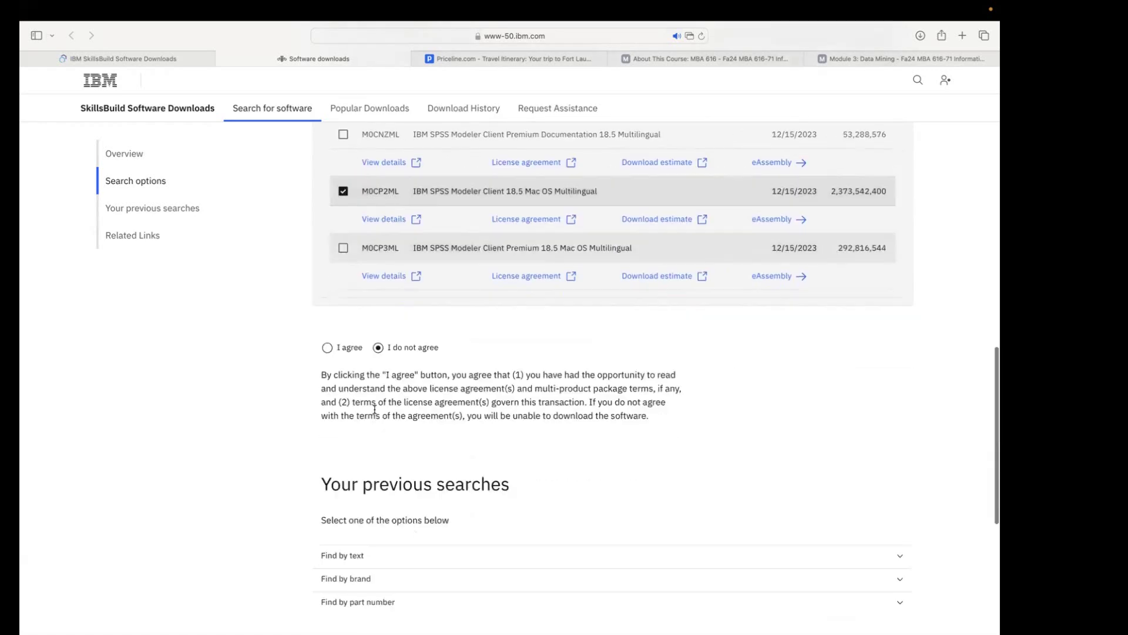
{"action": "scroll", "coordinate": [374, 410], "scroll_direction": "up", "scroll_amount": 1}
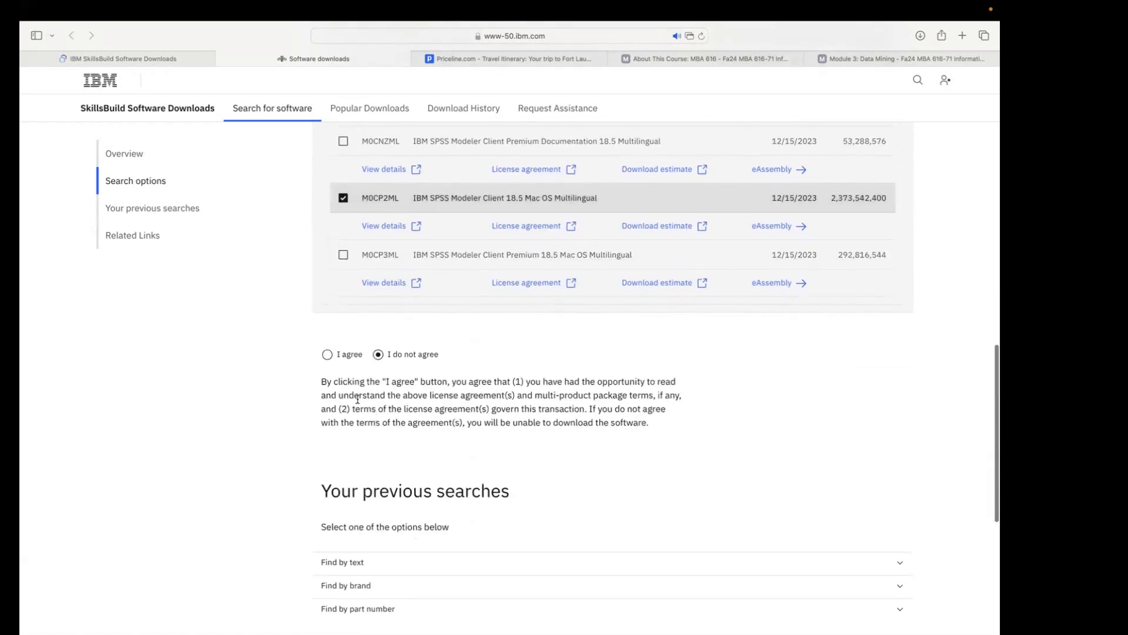
{"action": "left_click", "coordinate": [328, 354]}
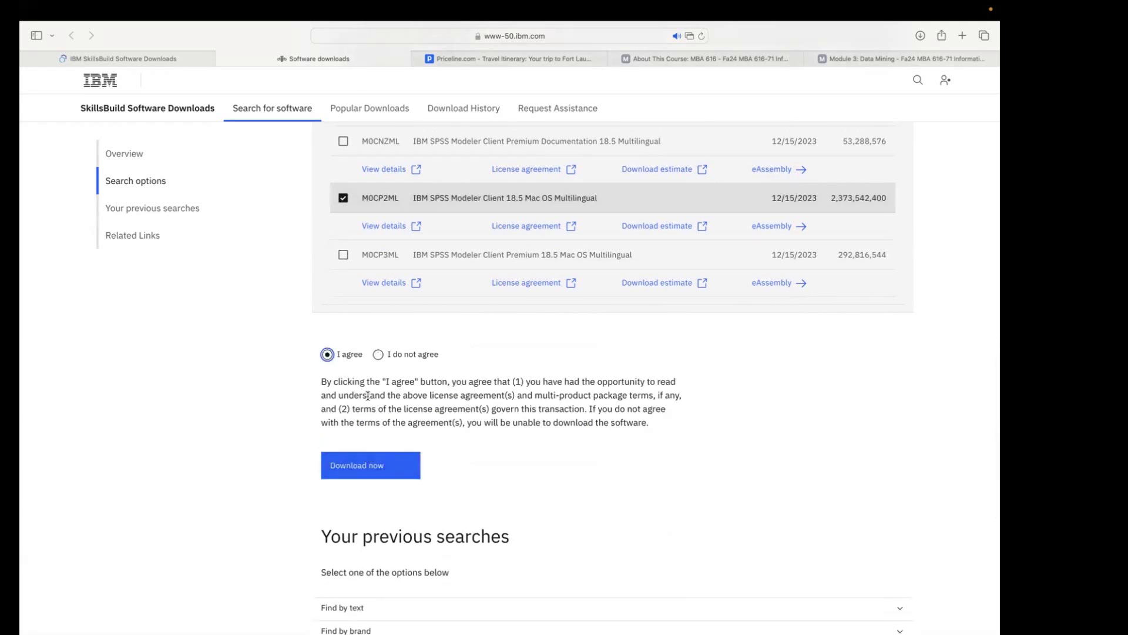
Reselect so only the M0CP2ML Mac OS client image stays checked.
{"action": "left_click", "coordinate": [343, 254]}
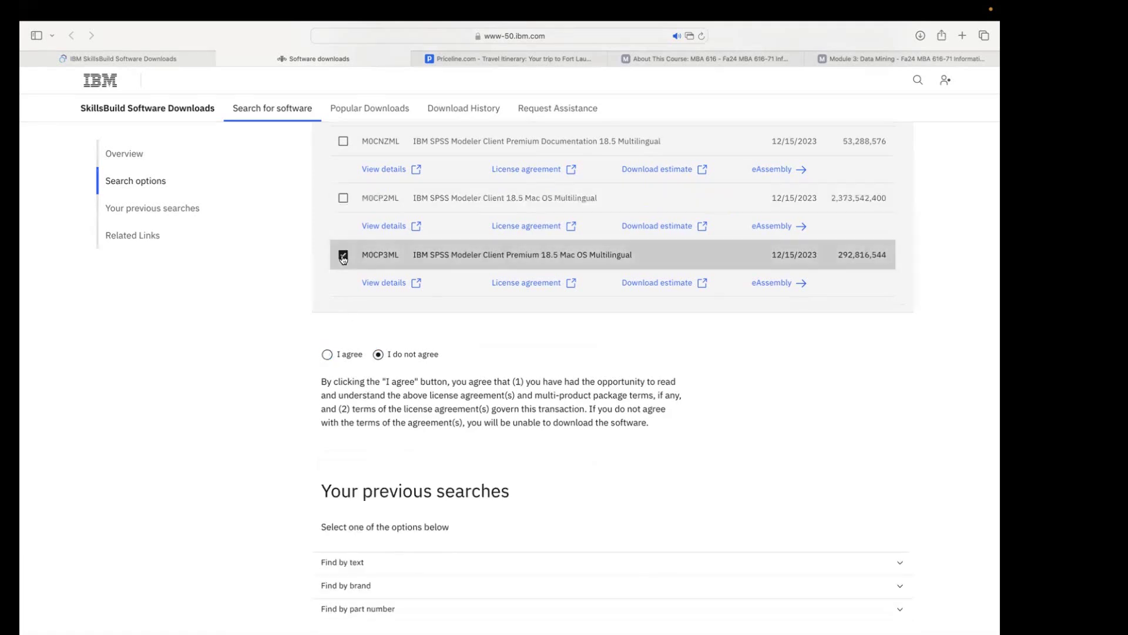
{"action": "left_click", "coordinate": [344, 198]}
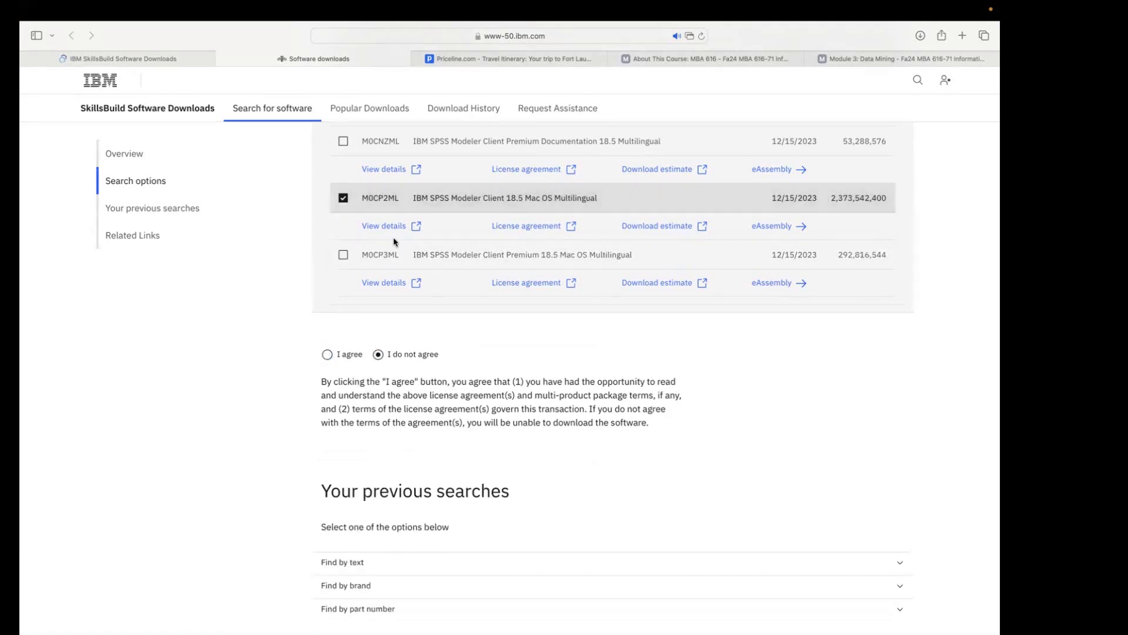
{"action": "scroll", "coordinate": [394, 247], "scroll_direction": "down", "scroll_amount": 5}
{"action": "scroll", "coordinate": [397, 259], "scroll_direction": "up", "scroll_amount": 12}
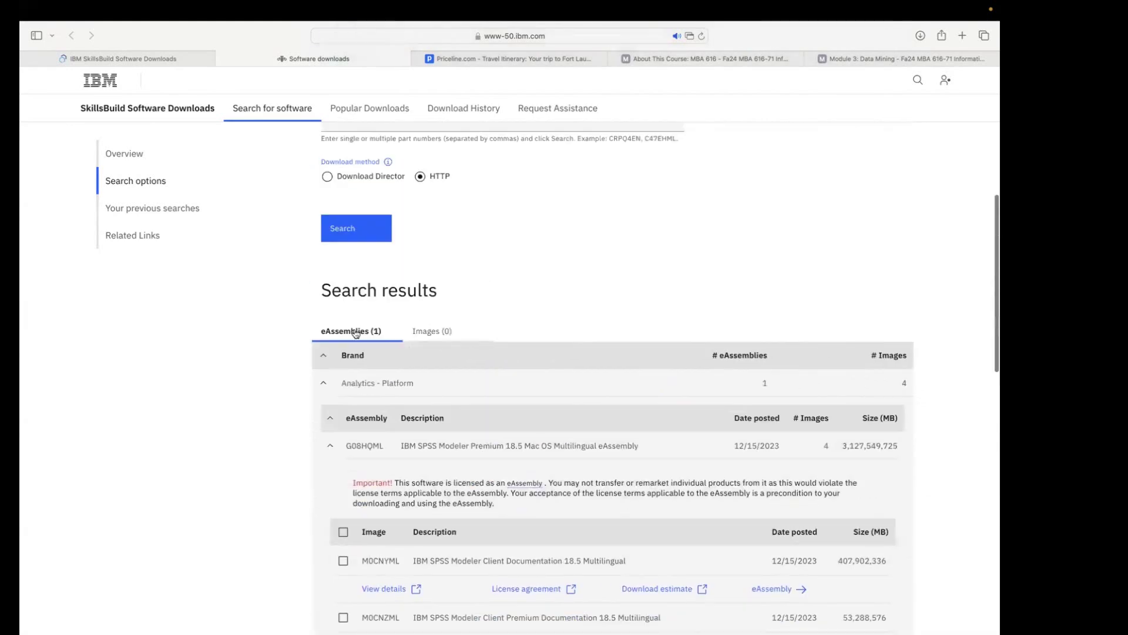
{"action": "scroll", "coordinate": [356, 347], "scroll_direction": "up", "scroll_amount": 4}
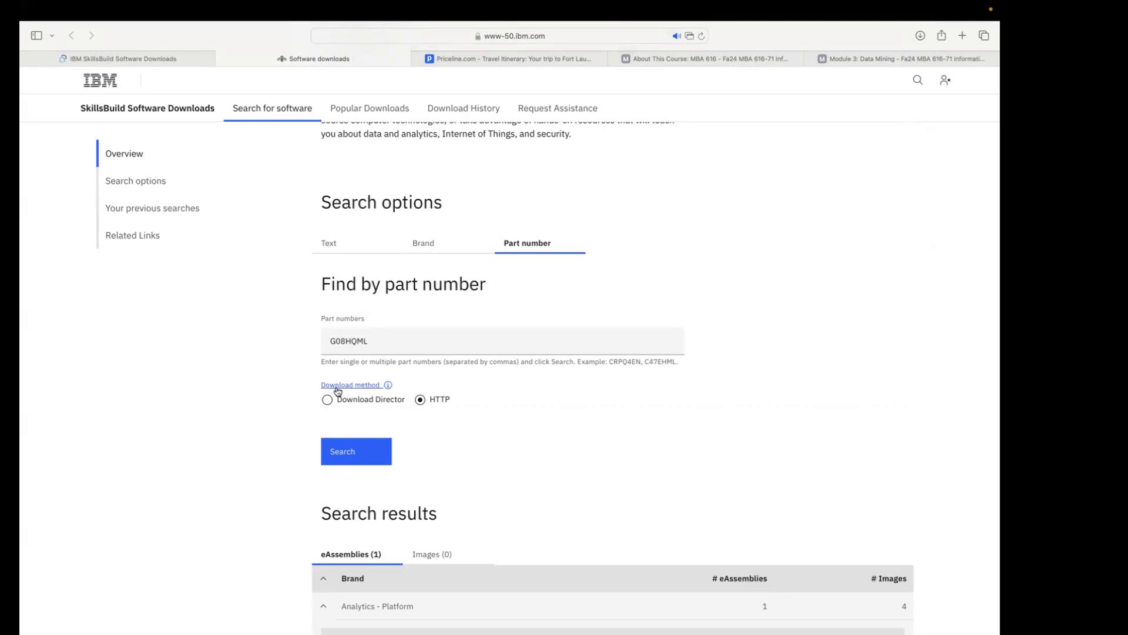
{"action": "scroll", "coordinate": [338, 409], "scroll_direction": "down", "scroll_amount": 5}
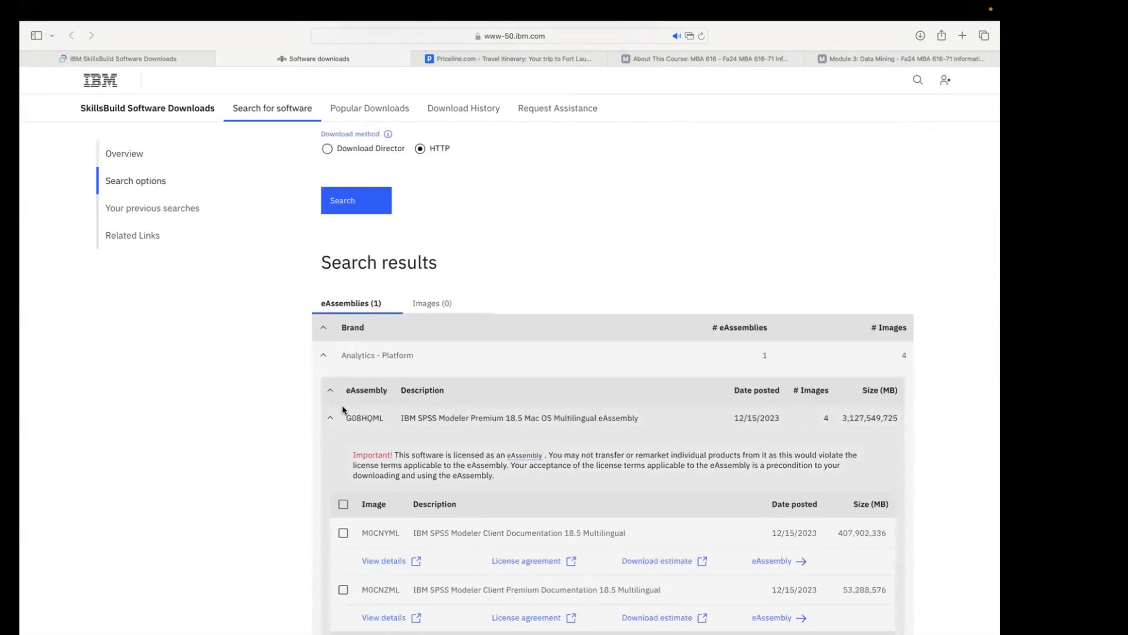
{"action": "scroll", "coordinate": [383, 434], "scroll_direction": "down", "scroll_amount": 2}
{"action": "scroll", "coordinate": [380, 452], "scroll_direction": "down", "scroll_amount": 1}
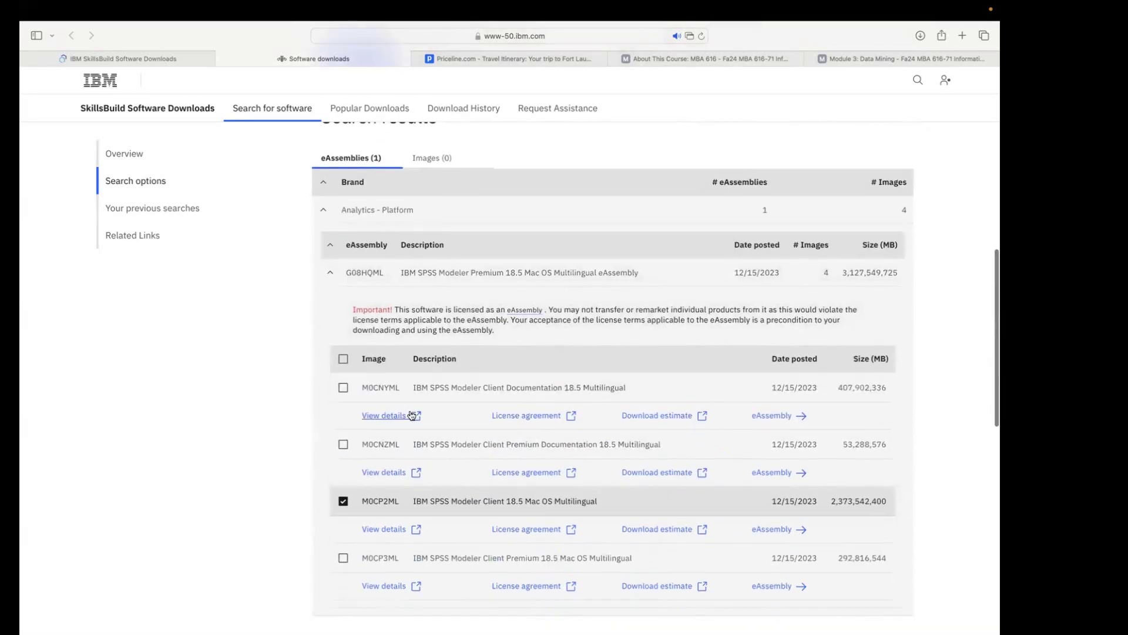
{"action": "scroll", "coordinate": [411, 415], "scroll_direction": "down", "scroll_amount": 5}
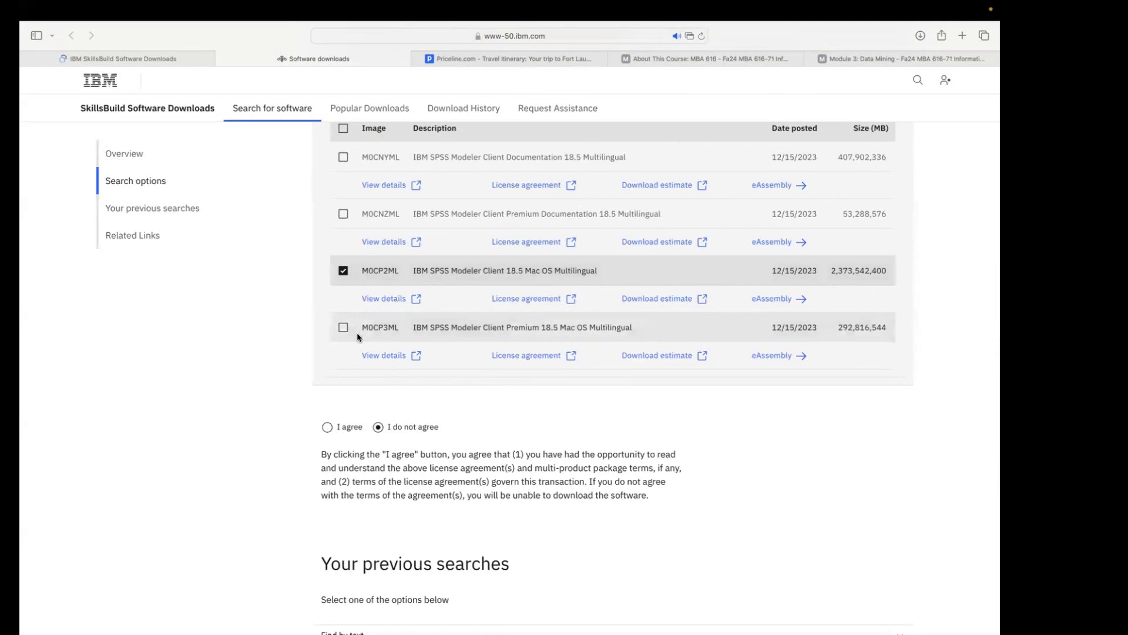
{"action": "scroll", "coordinate": [352, 336], "scroll_direction": "down", "scroll_amount": 1}
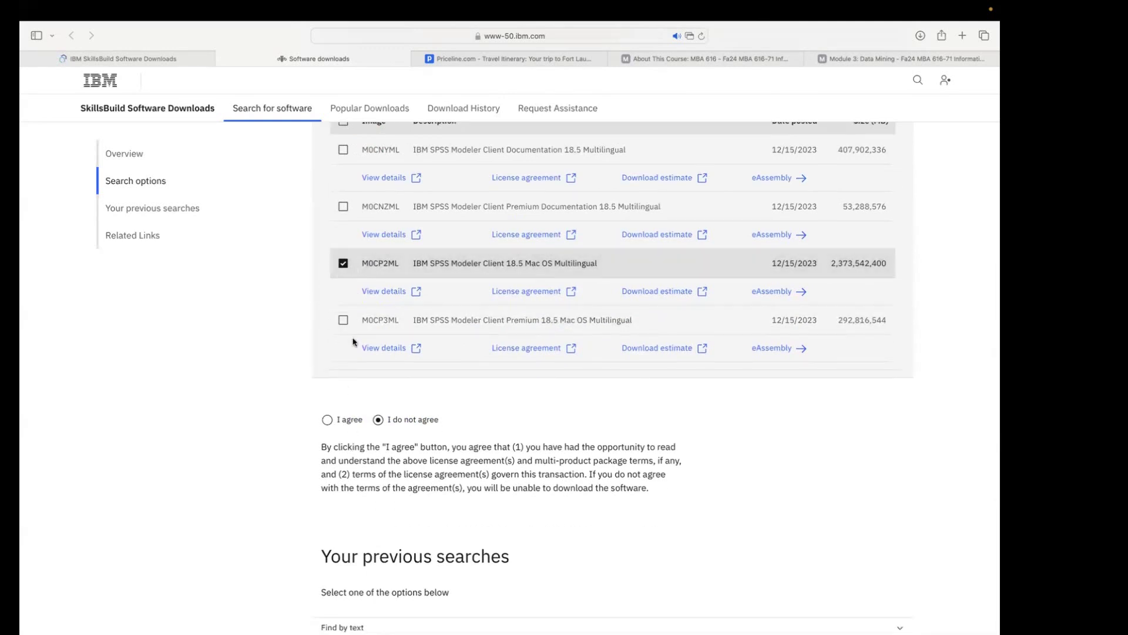
{"action": "scroll", "coordinate": [325, 429], "scroll_direction": "down", "scroll_amount": 2}
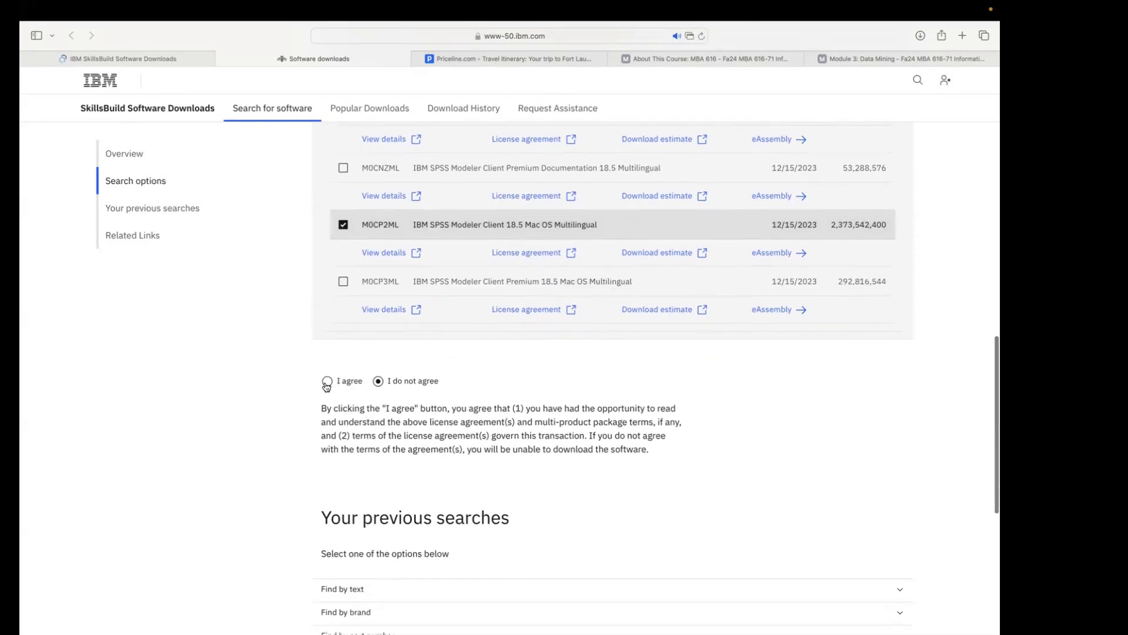
{"action": "left_click", "coordinate": [327, 382]}
{"action": "scroll", "coordinate": [335, 404], "scroll_direction": "down", "scroll_amount": 1}
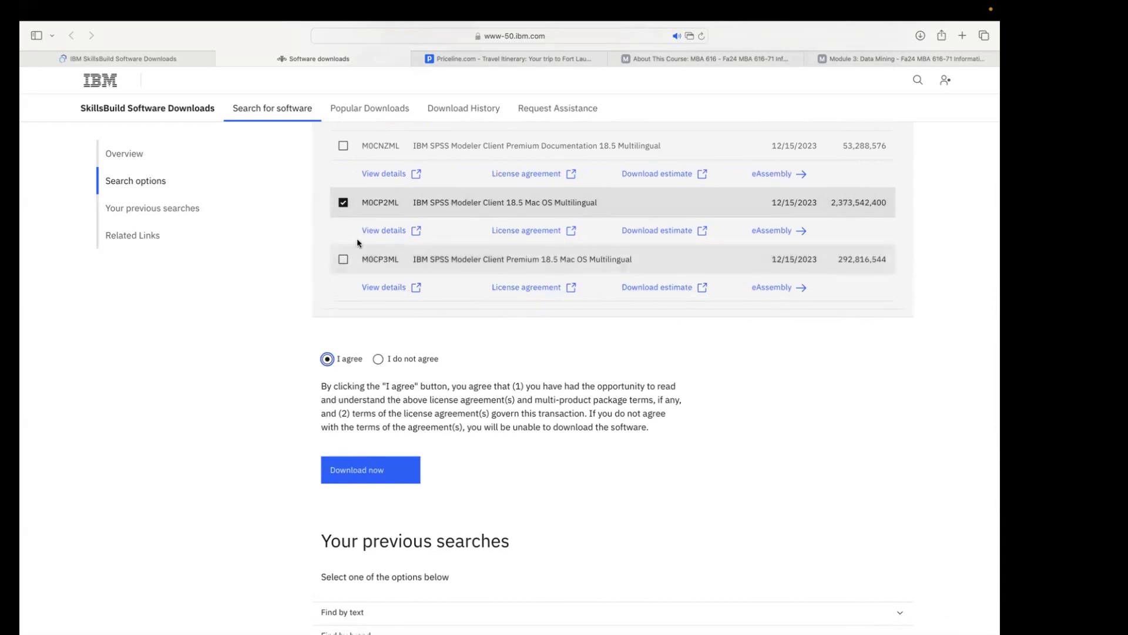
{"action": "left_click", "coordinate": [343, 261]}
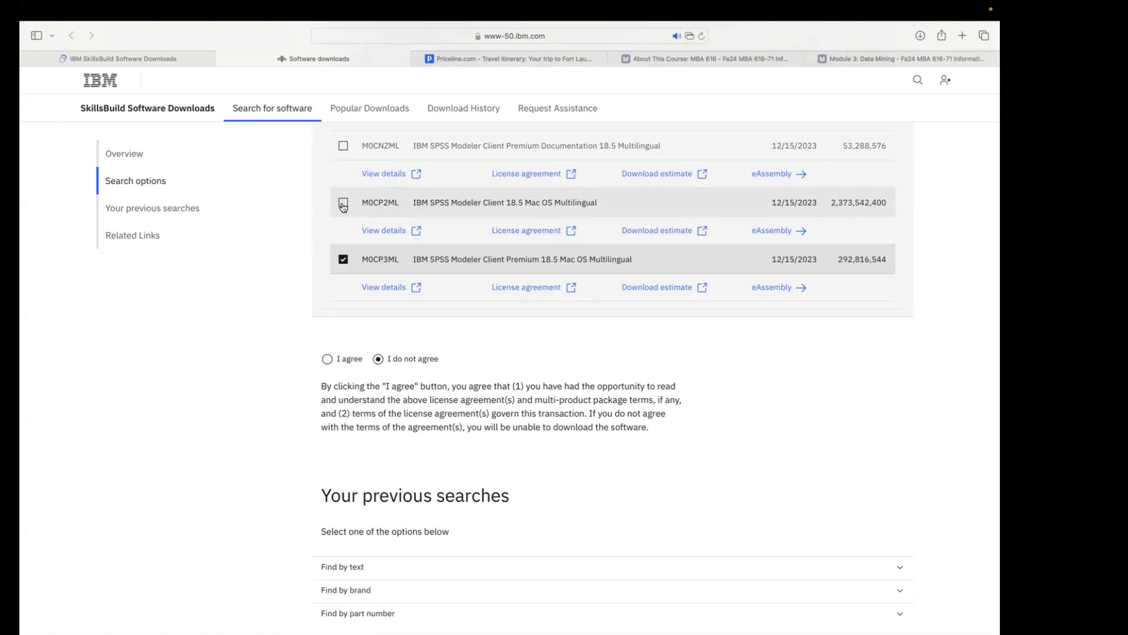
{"action": "left_click", "coordinate": [344, 203]}
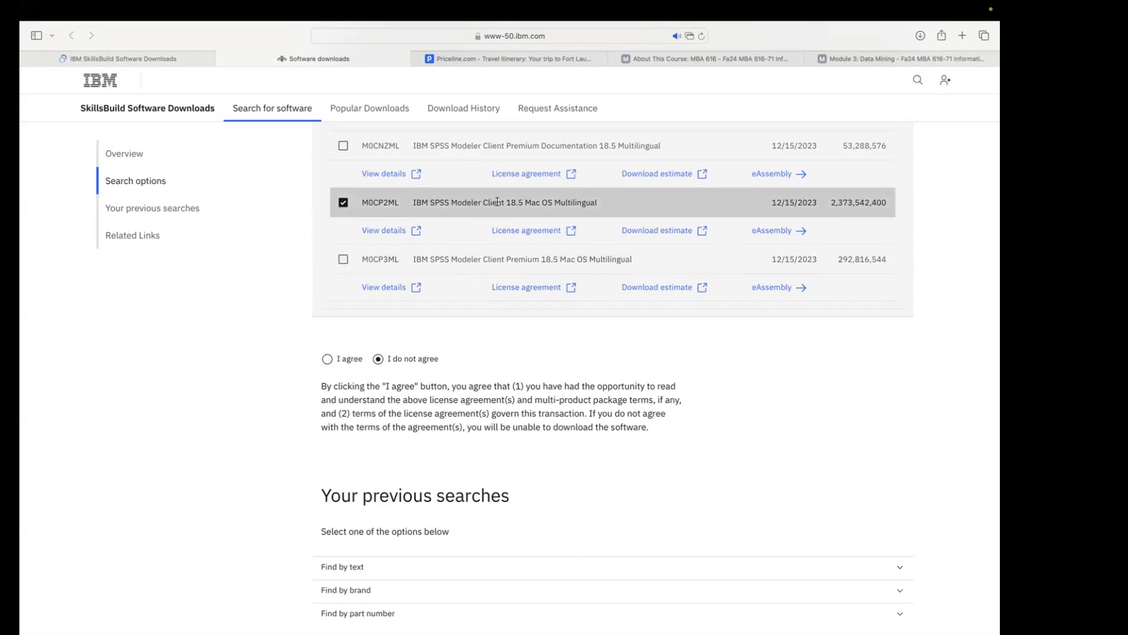
{"action": "left_click", "coordinate": [344, 260]}
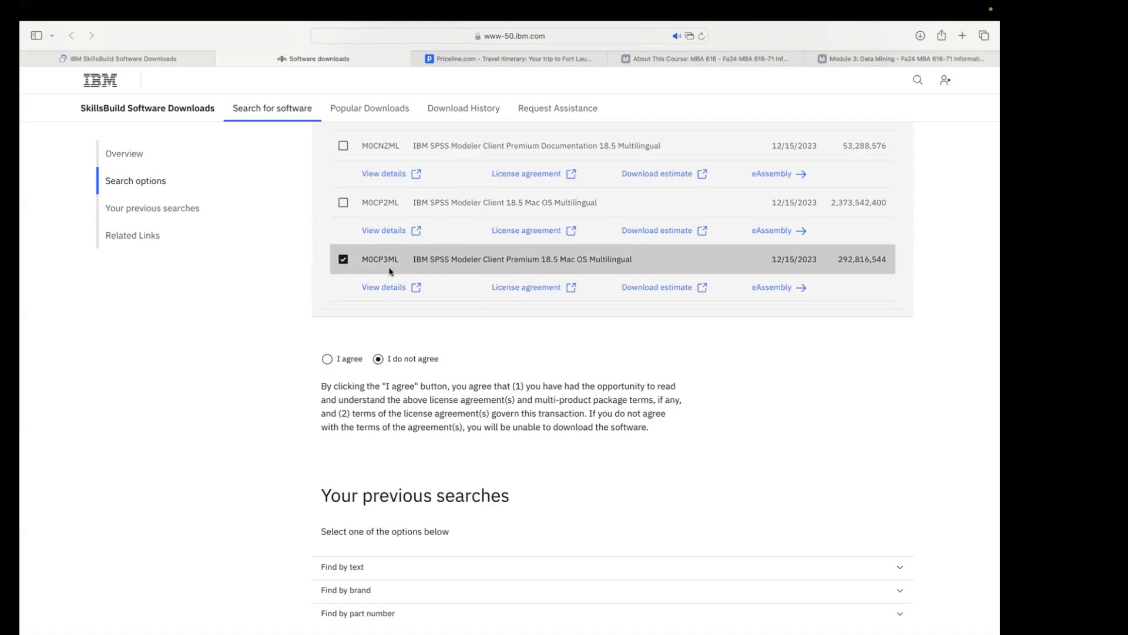
{"action": "left_click", "coordinate": [344, 203]}
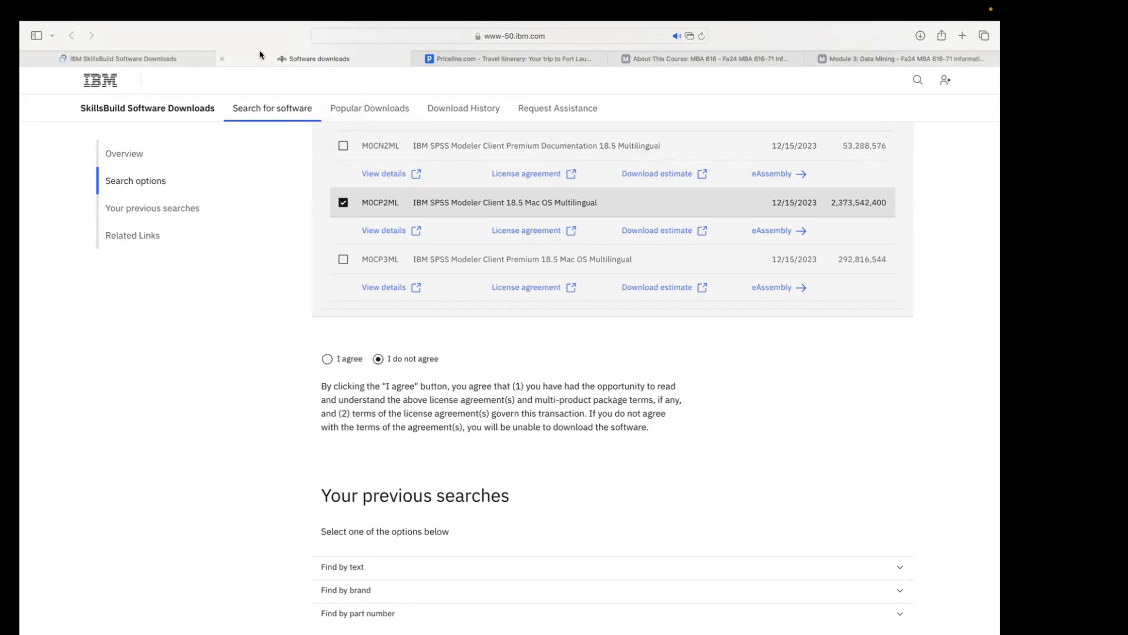
{"action": "scroll", "coordinate": [246, 423], "scroll_direction": "down", "scroll_amount": 1}
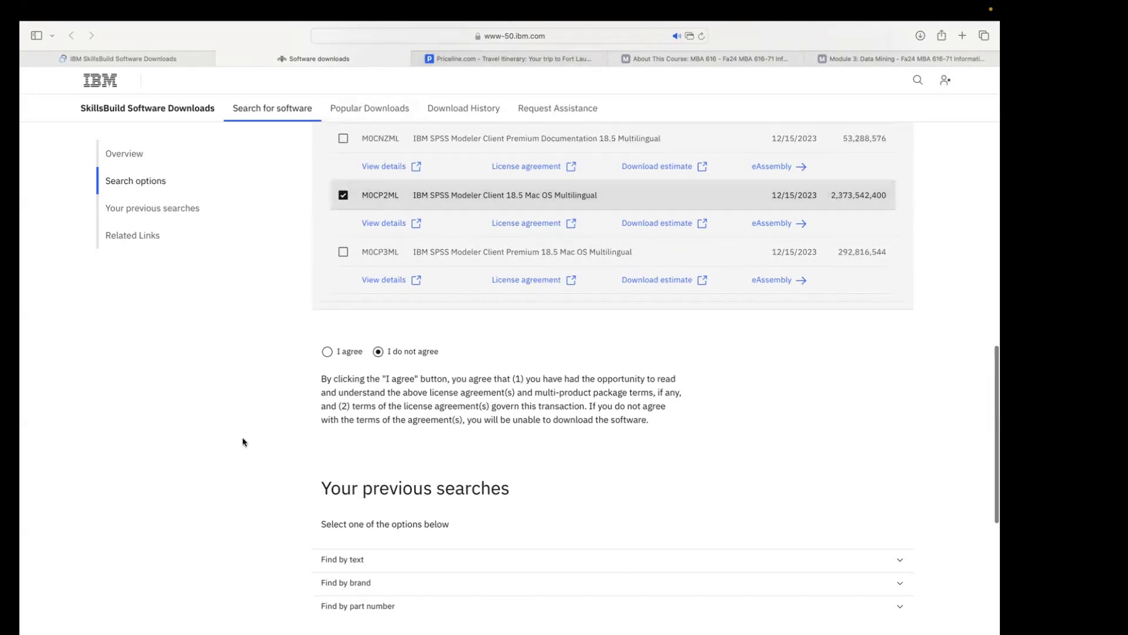
{"action": "scroll", "coordinate": [329, 359], "scroll_direction": "down", "scroll_amount": 2}
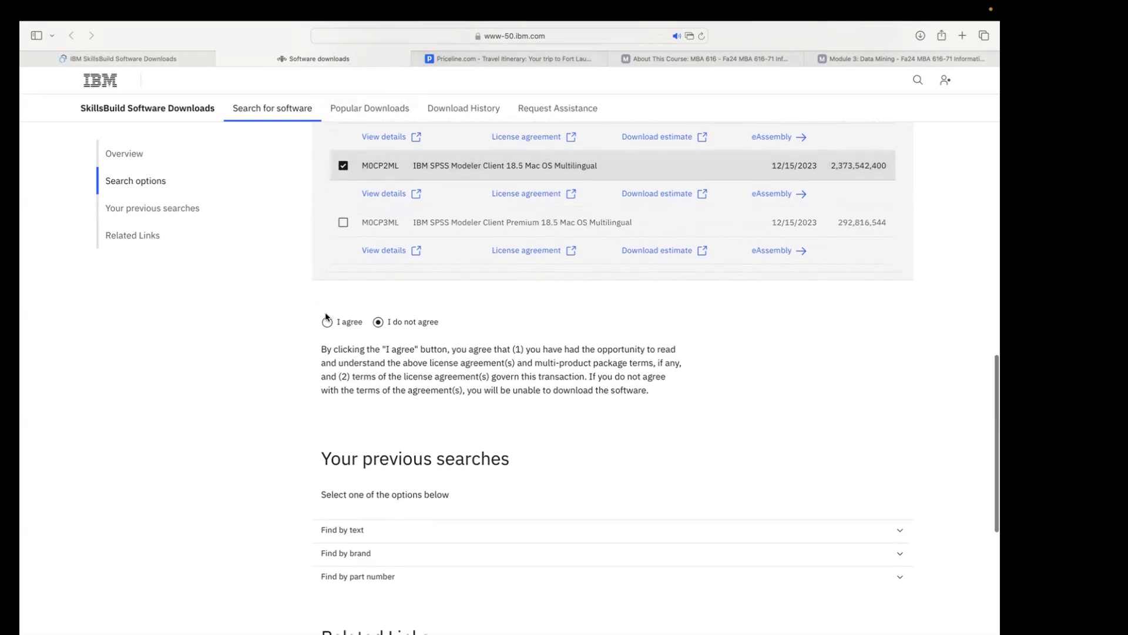
Agree to the terms, download the M0CP2ML client package allowing site downloads, and check its progress.
{"action": "left_click", "coordinate": [327, 321]}
{"action": "scroll", "coordinate": [338, 364], "scroll_direction": "down", "scroll_amount": 2}
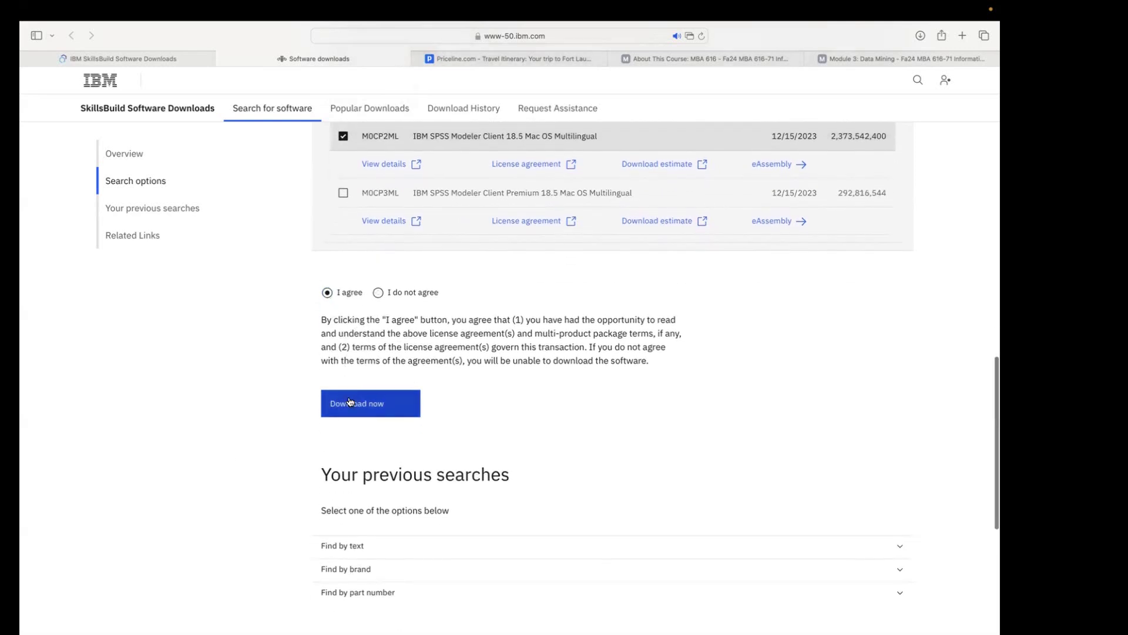
{"action": "left_click", "coordinate": [350, 401]}
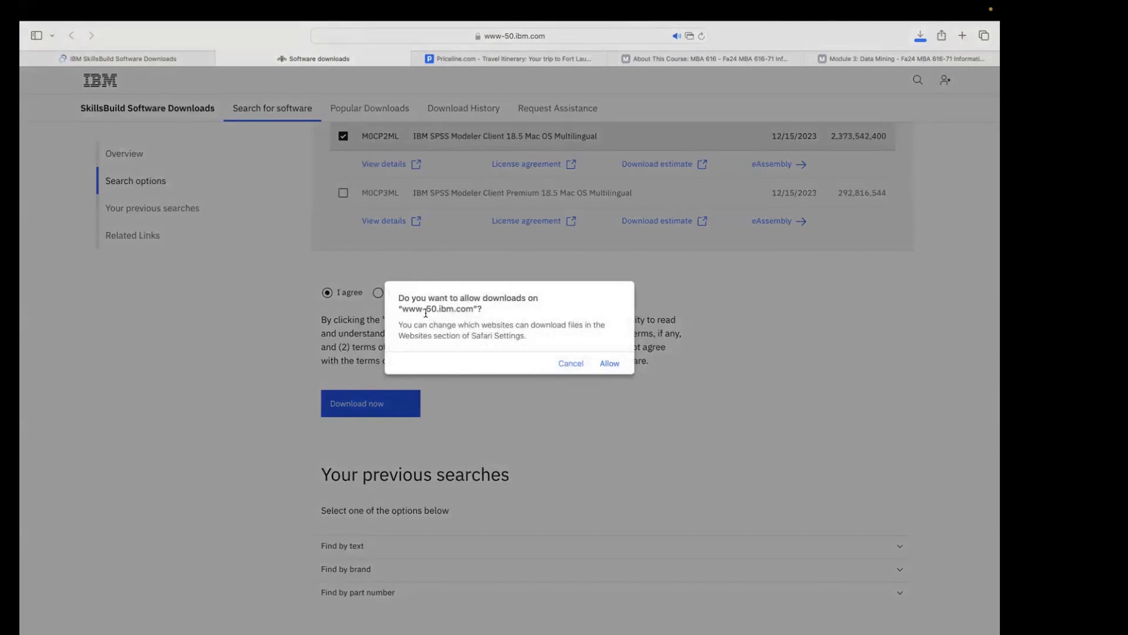
{"action": "left_click", "coordinate": [610, 363]}
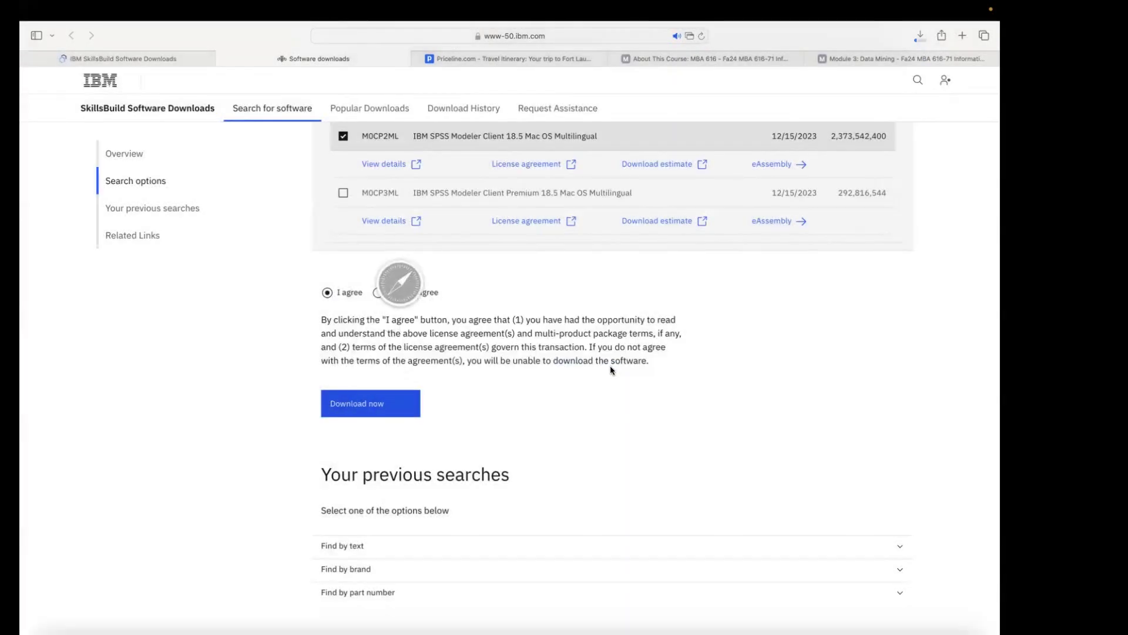
{"action": "left_click", "coordinate": [919, 36]}
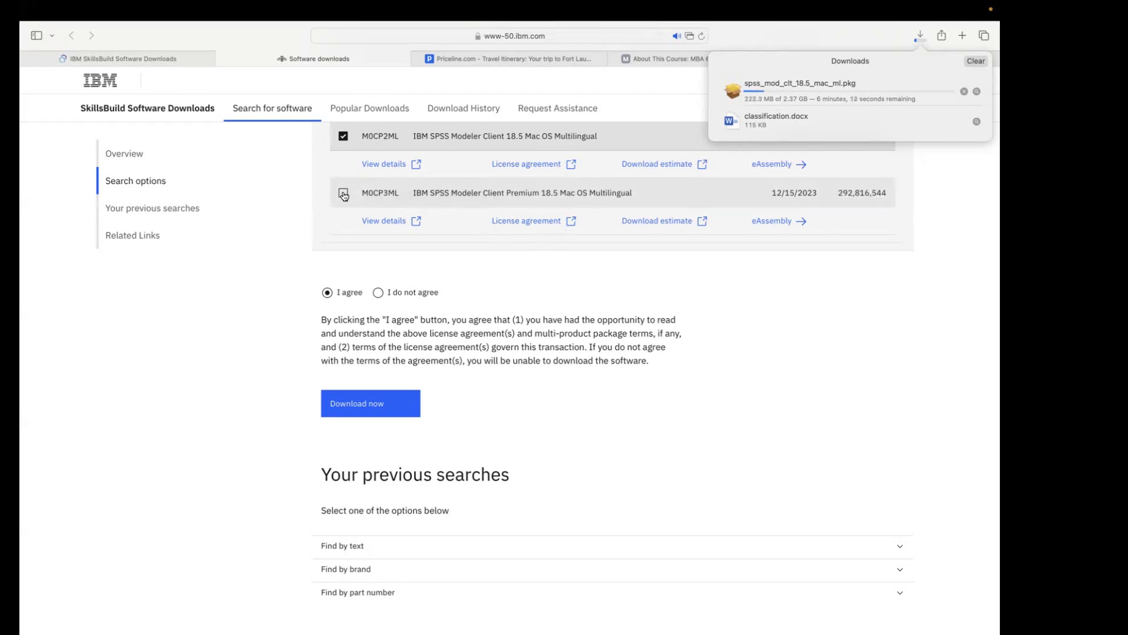
Check the M0CP3ML Client Premium 18.5 image, start its download, and view the downloads list.
{"action": "left_click", "coordinate": [344, 194]}
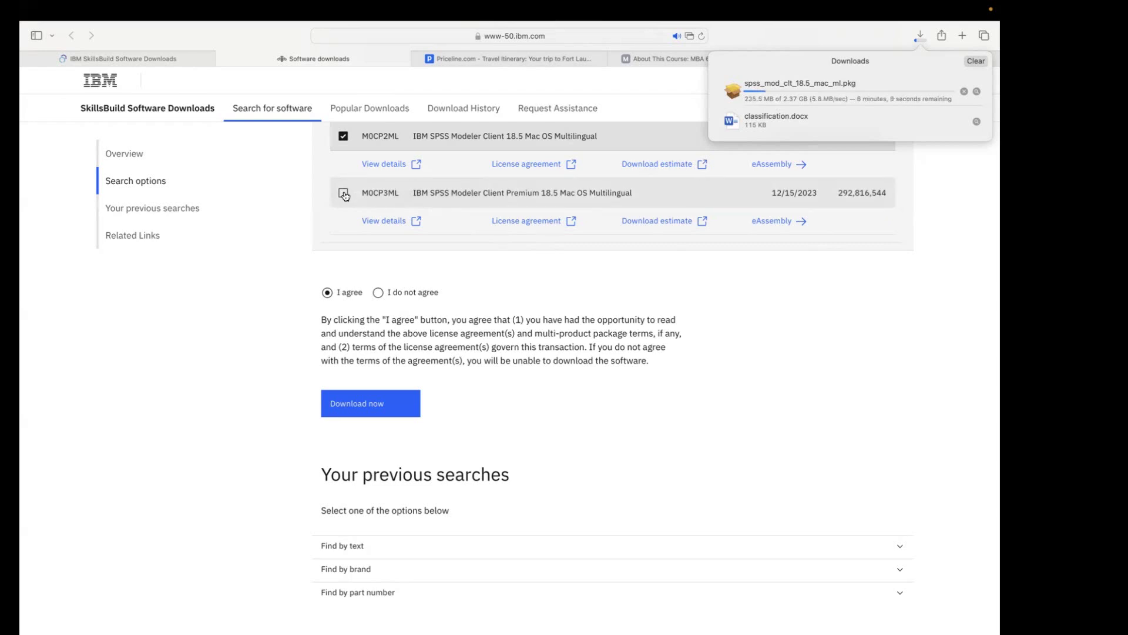
{"action": "left_click", "coordinate": [372, 404]}
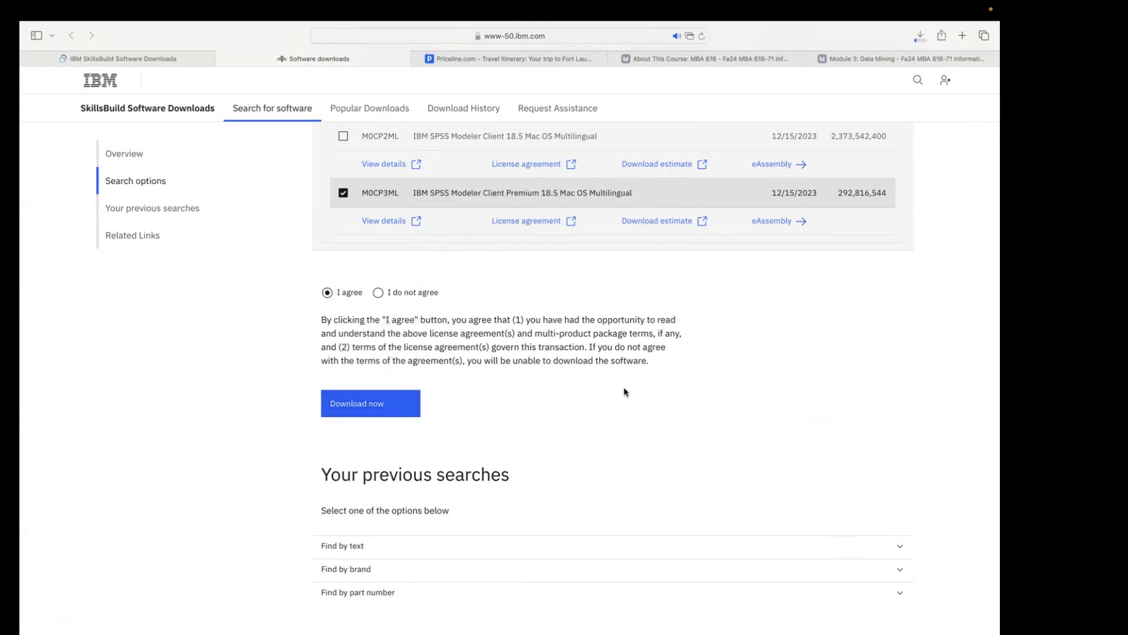
{"action": "left_click", "coordinate": [920, 35]}
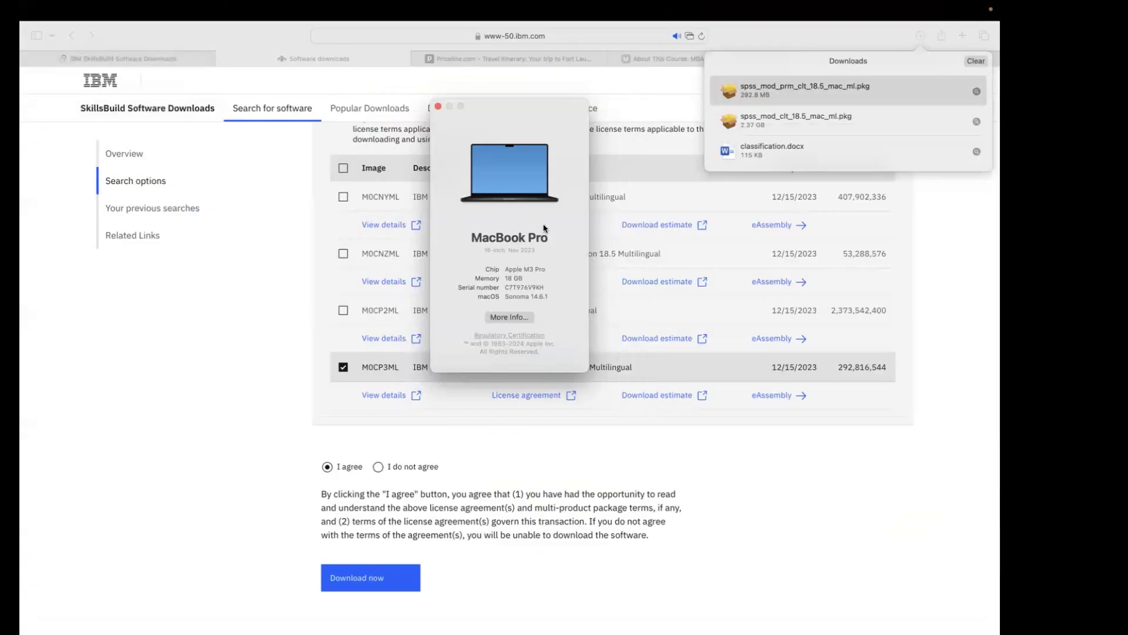
Close About This Mac and reveal spss_mod_clt_18.5_mac_ml.pkg in the Finder Downloads folder.
{"action": "left_click", "coordinate": [438, 108]}
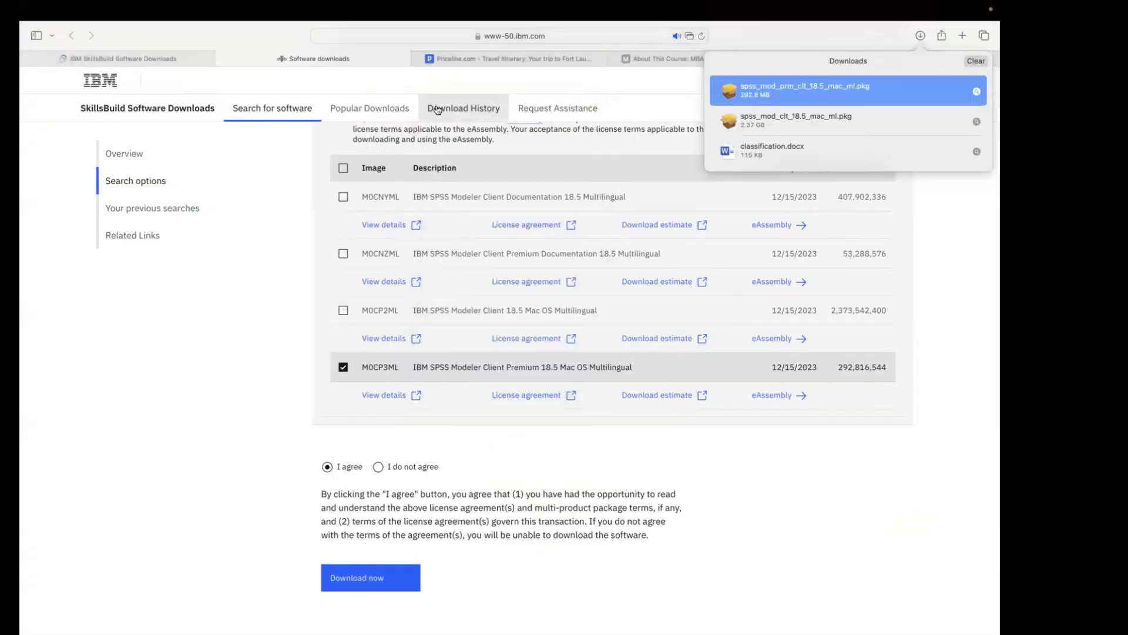
{"action": "right_click", "coordinate": [778, 124]}
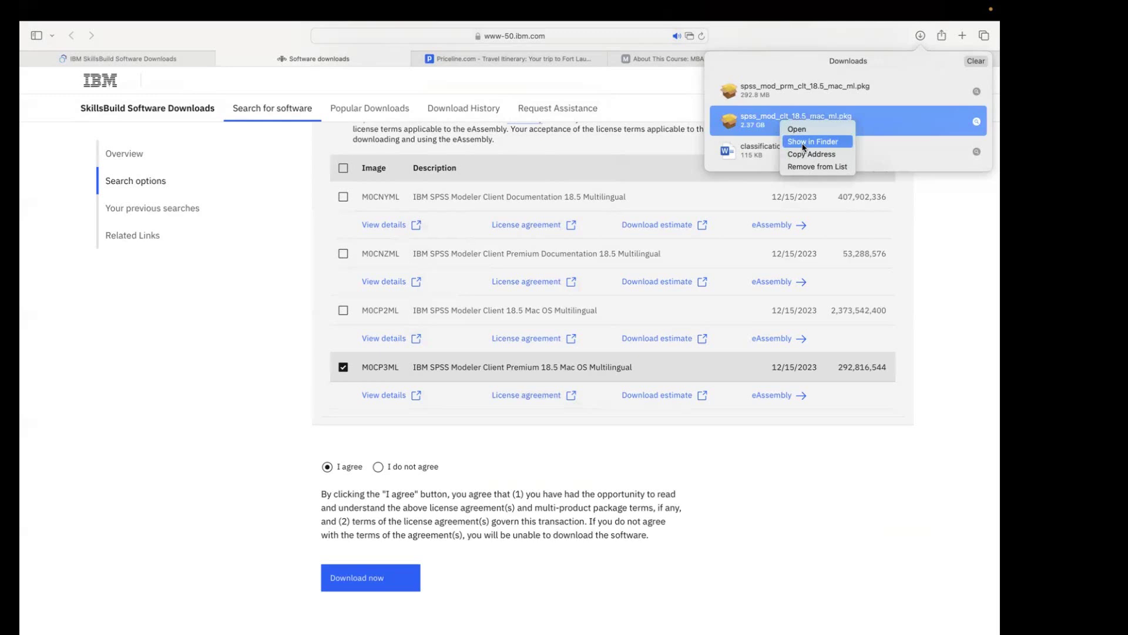
{"action": "left_click", "coordinate": [790, 94]}
{"action": "right_click", "coordinate": [791, 92]}
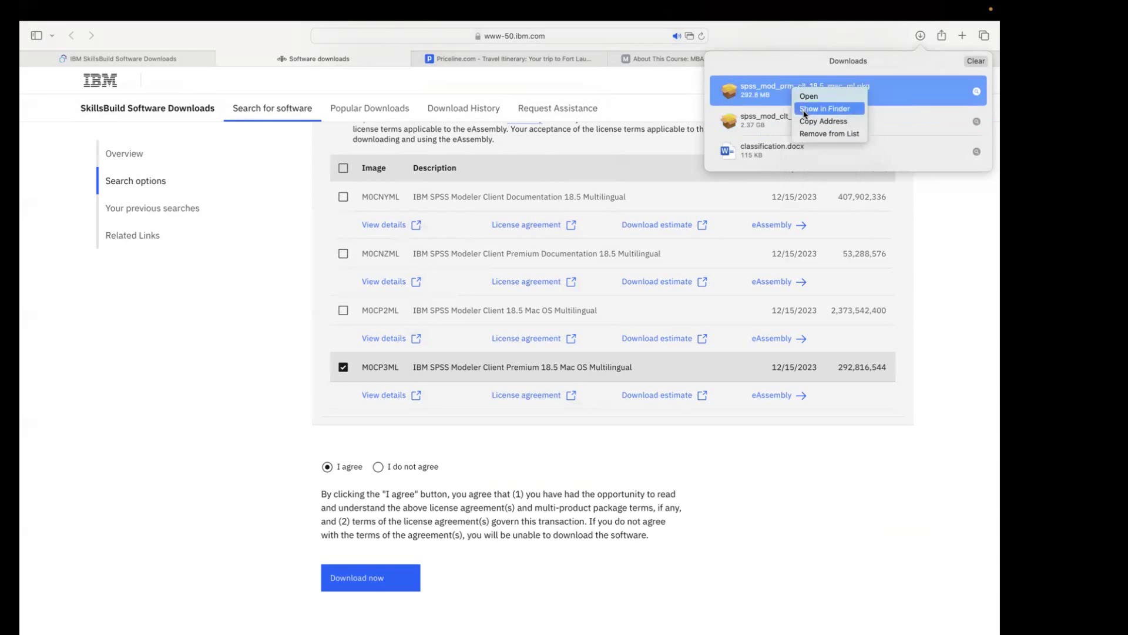
{"action": "right_click", "coordinate": [768, 128]}
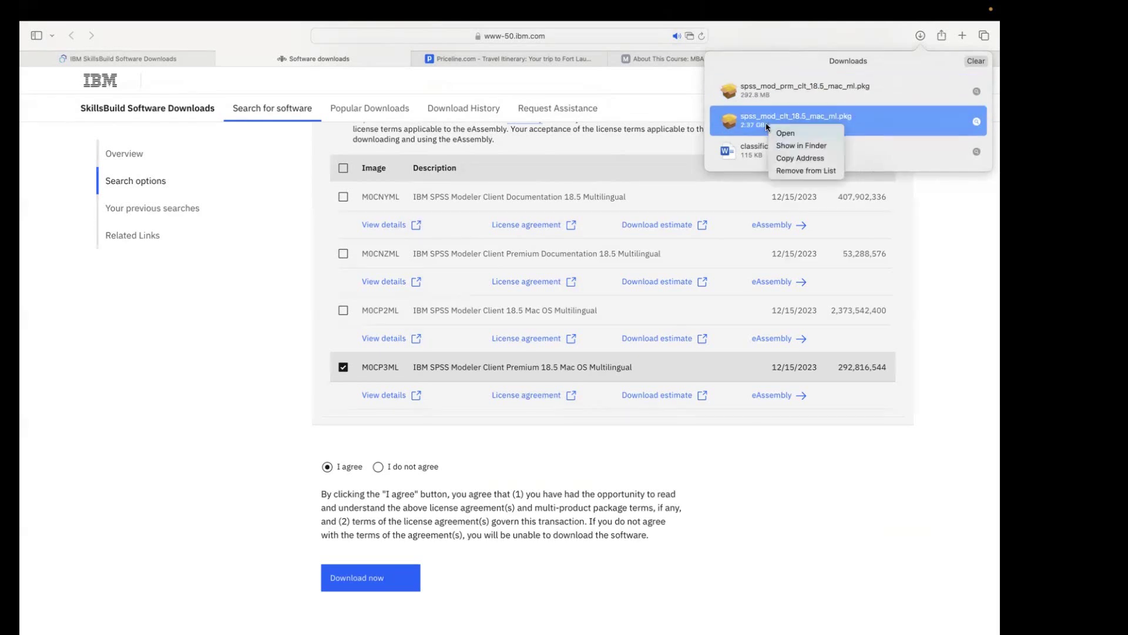
{"action": "left_click", "coordinate": [779, 149]}
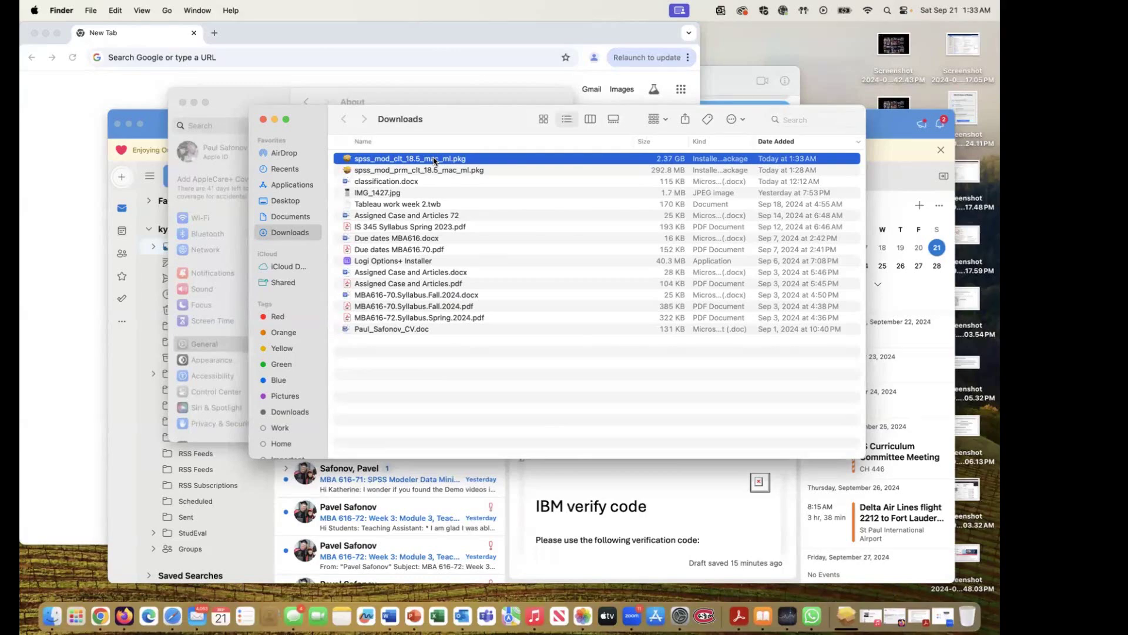
Open spss_mod_clt_18.5_mac_ml.pkg from Finder to launch the IBM SPSS Modeler 18.5 installer.
{"action": "double_click", "coordinate": [434, 161]}
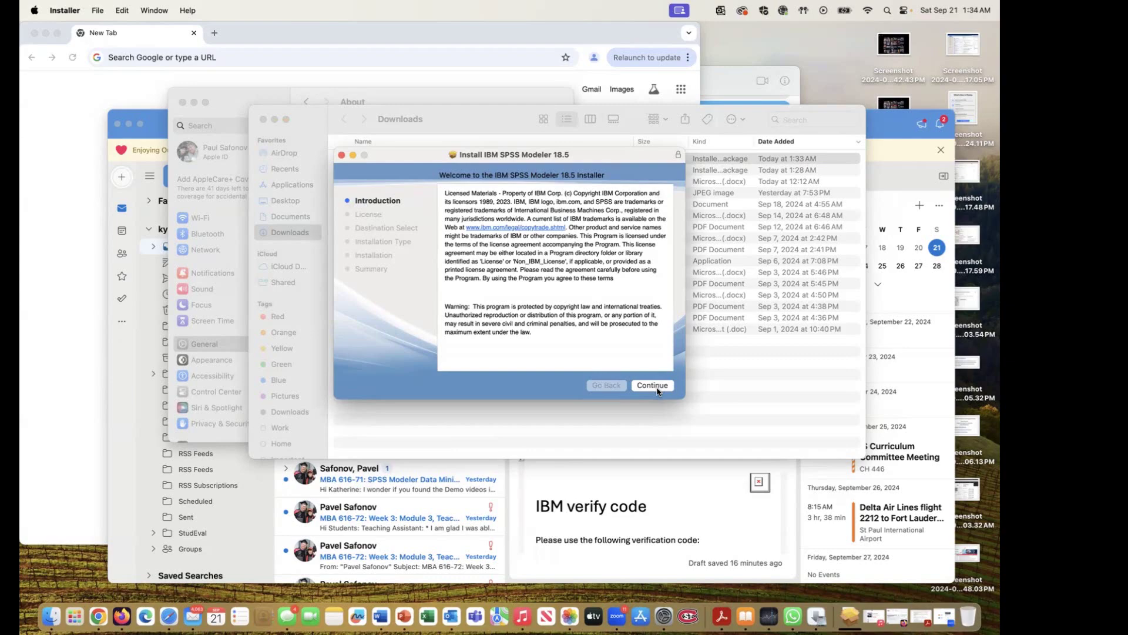
Continue to the software licence, keep English as its language, and agree to the terms.
{"action": "left_click", "coordinate": [653, 386]}
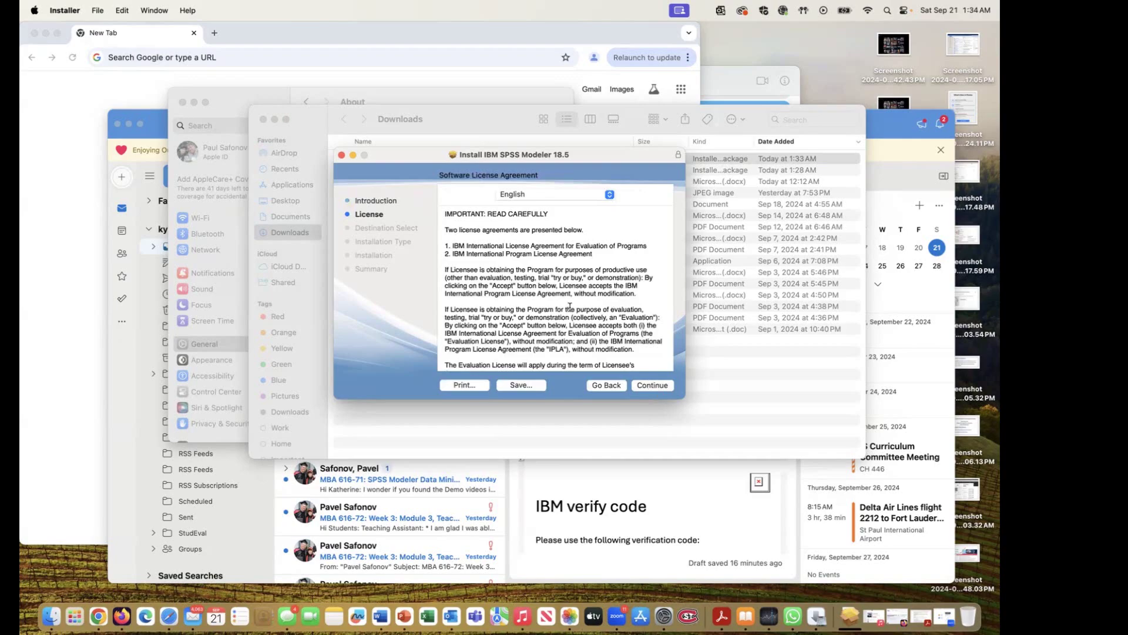
{"action": "scroll", "coordinate": [554, 300], "scroll_direction": "down", "scroll_amount": 10}
{"action": "scroll", "coordinate": [554, 299], "scroll_direction": "down", "scroll_amount": 15}
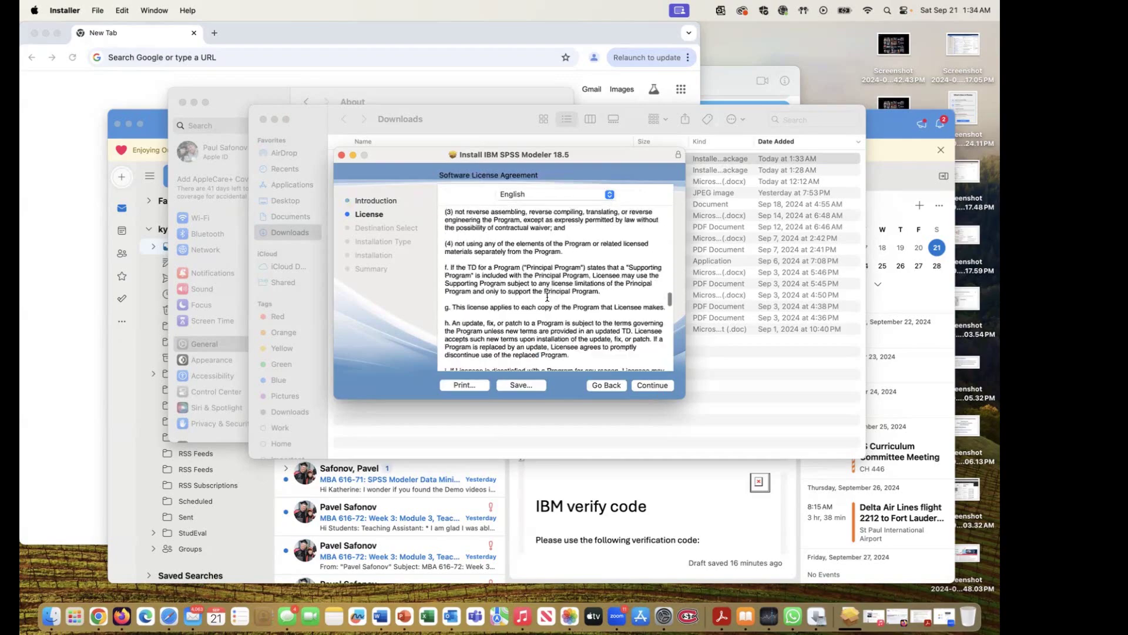
{"action": "scroll", "coordinate": [534, 277], "scroll_direction": "down", "scroll_amount": 15}
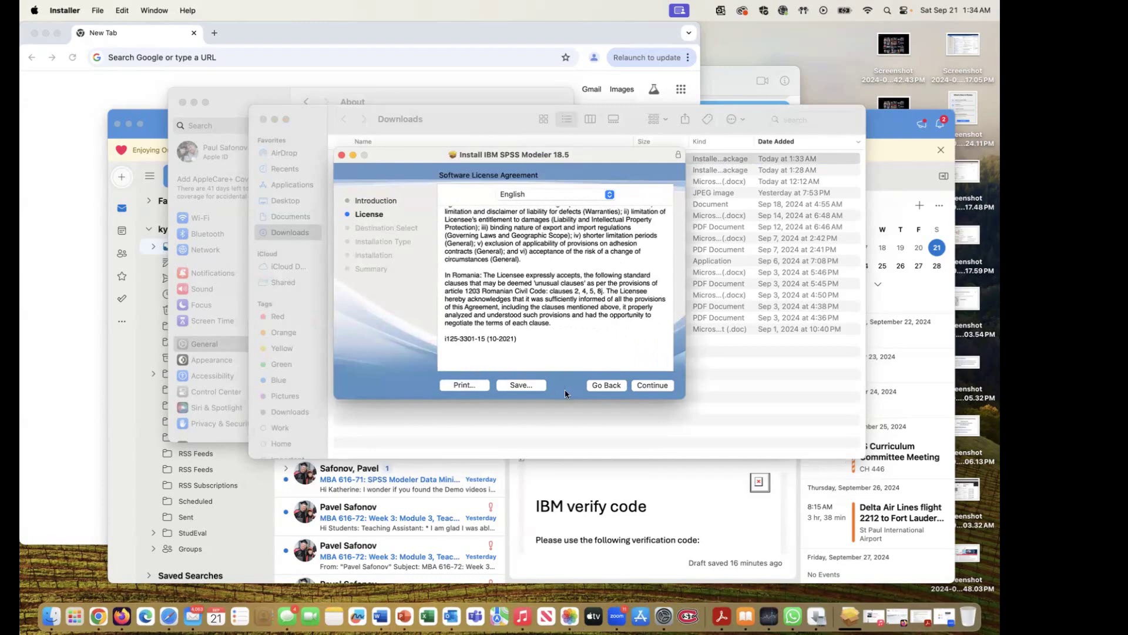
{"action": "left_click", "coordinate": [574, 195]}
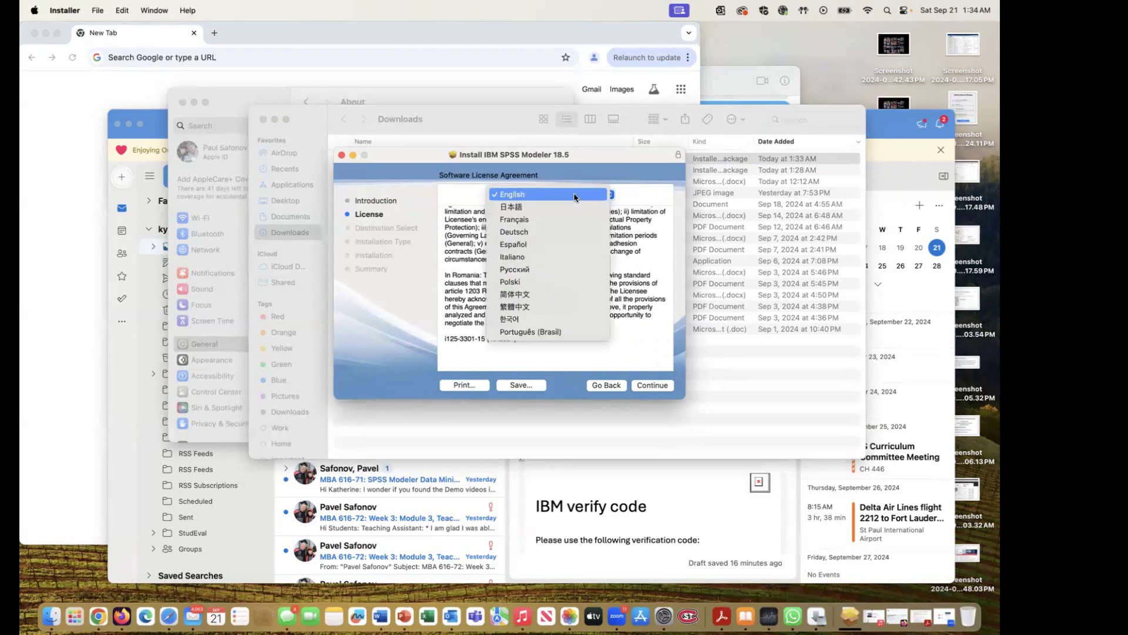
{"action": "left_click", "coordinate": [574, 196]}
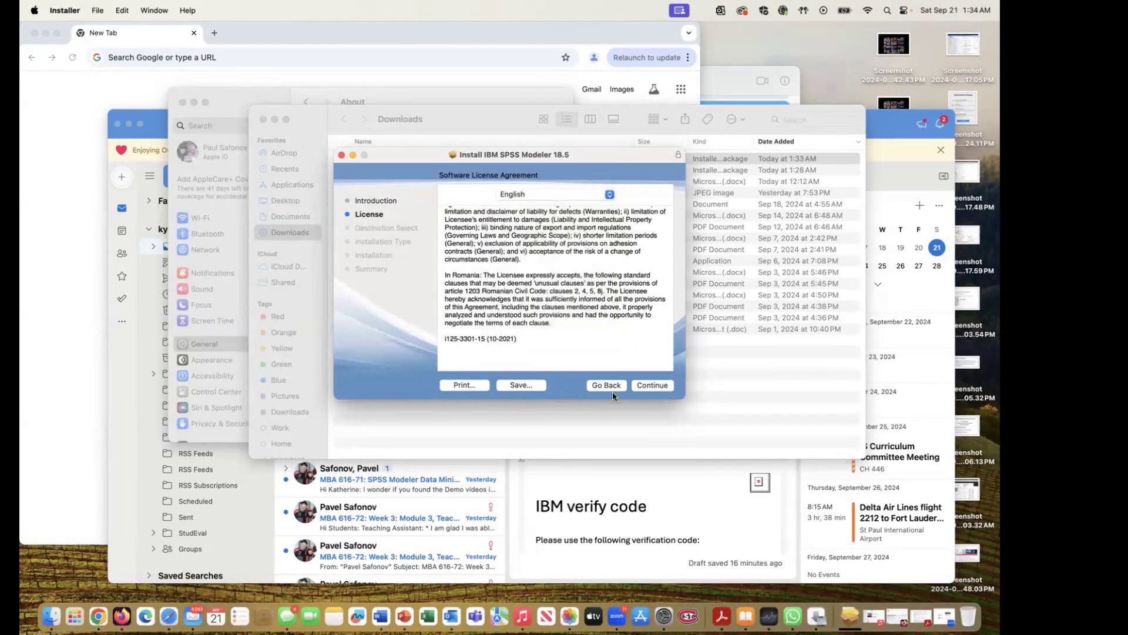
{"action": "left_click", "coordinate": [647, 387]}
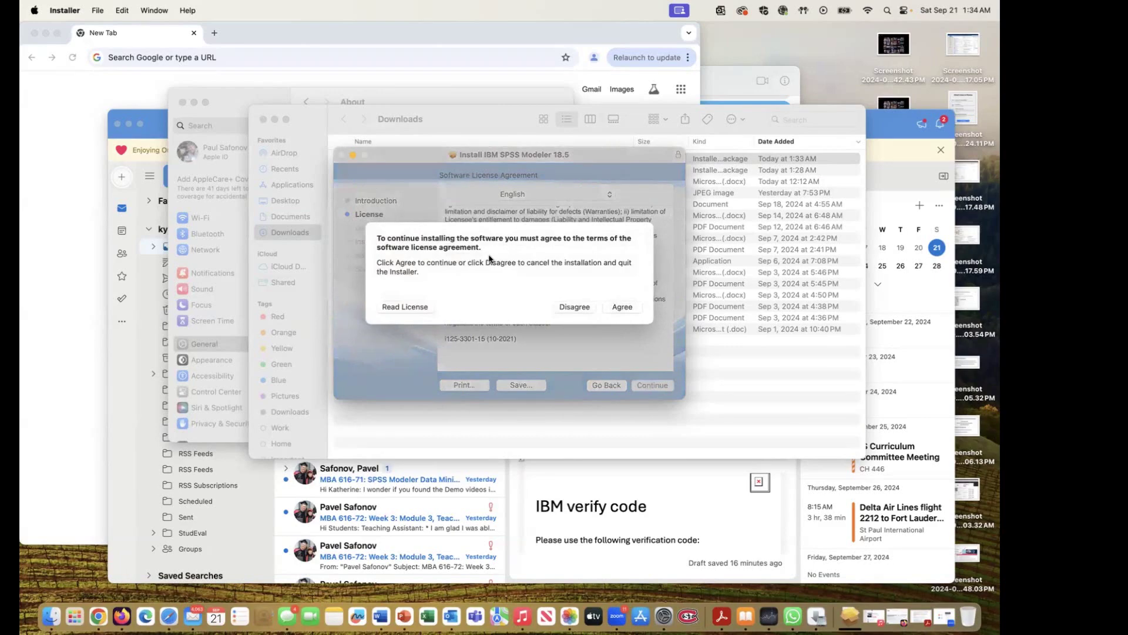
{"action": "left_click", "coordinate": [623, 306]}
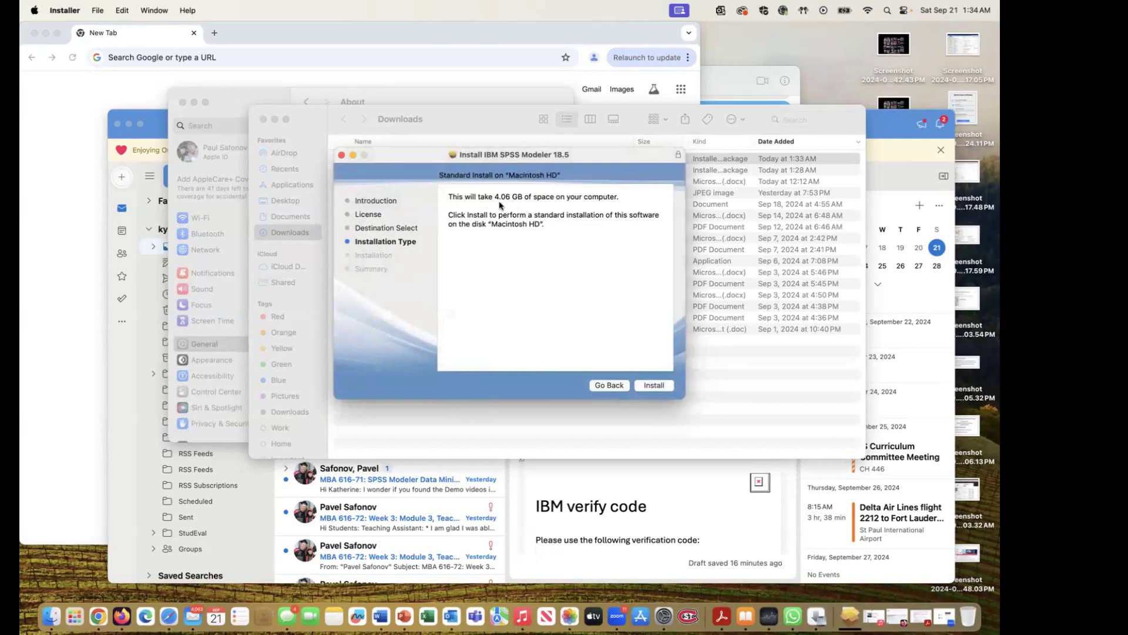
Start the standard install and move the Installer window aside to reveal the Licensing dialog.
{"action": "left_click", "coordinate": [637, 385]}
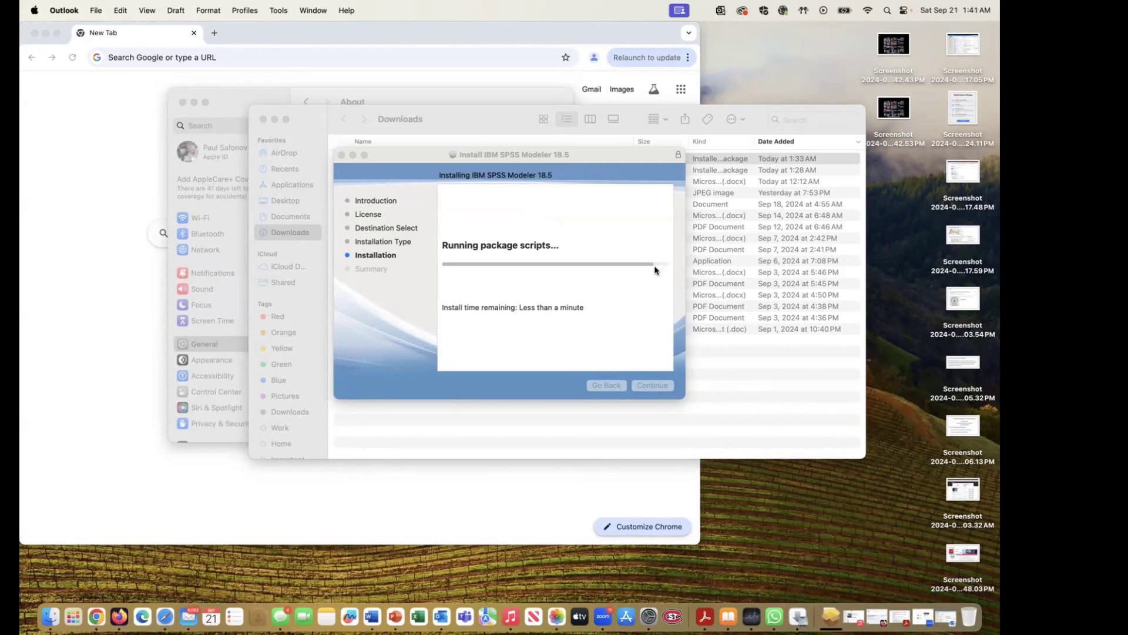
{"action": "left_click_drag", "start_coordinate": [592, 156], "coordinate": [590, 115]}
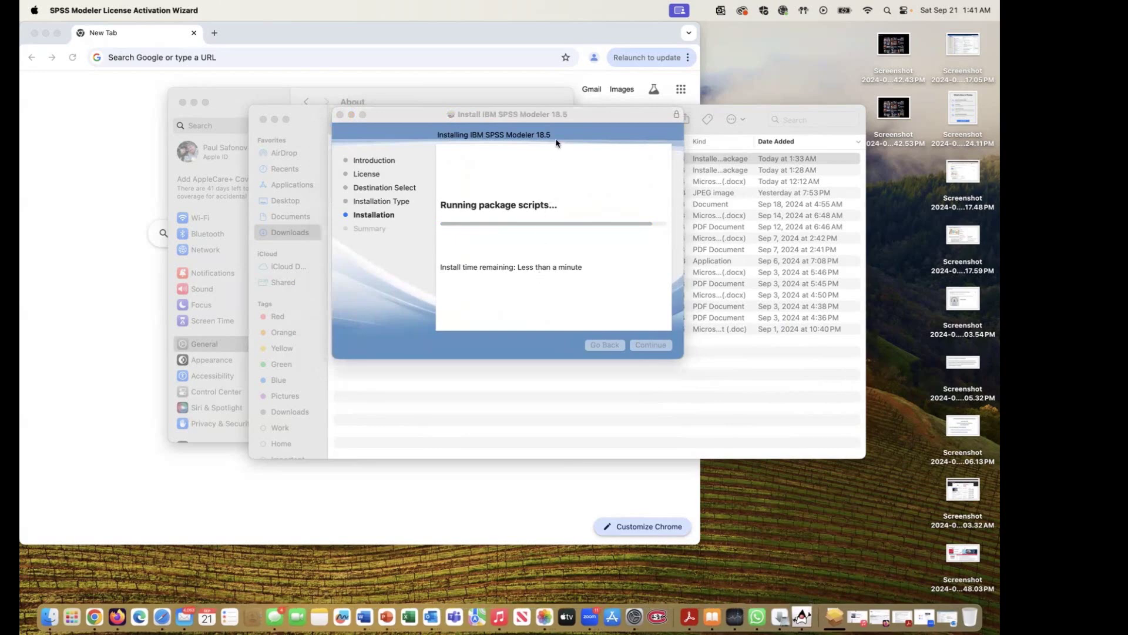
{"action": "left_click", "coordinate": [583, 121]}
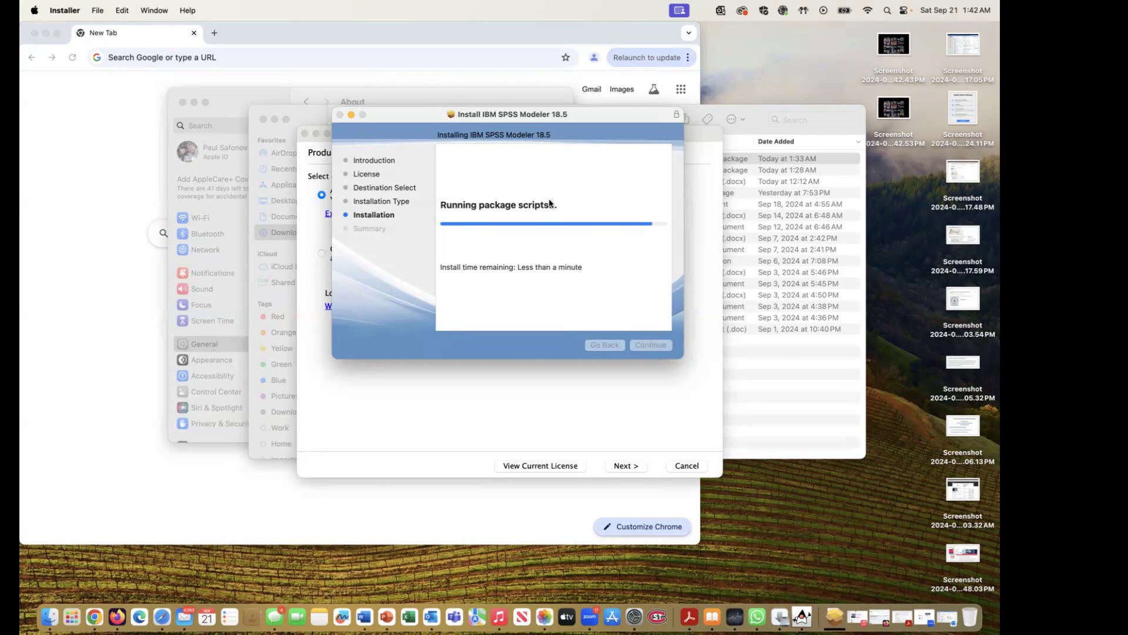
{"action": "left_click_drag", "start_coordinate": [600, 119], "coordinate": [915, 258]}
Arrange the licensing and installer windows, then continue with Authorized user license to Enter Codes.
{"action": "left_click", "coordinate": [648, 129]}
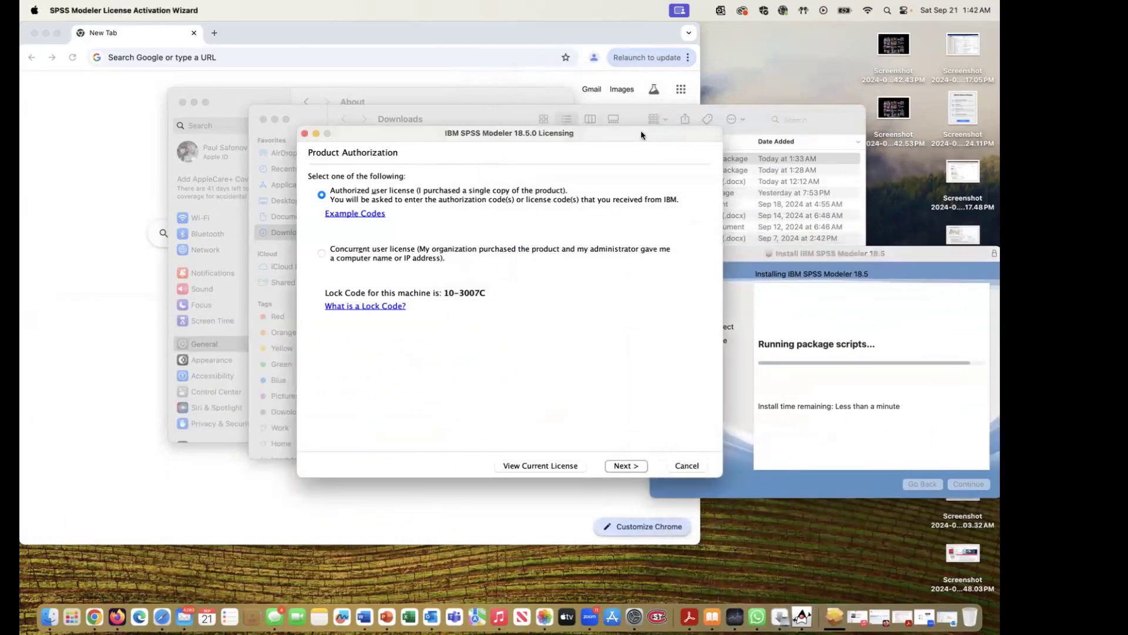
{"action": "left_click_drag", "start_coordinate": [641, 129], "coordinate": [499, 94]}
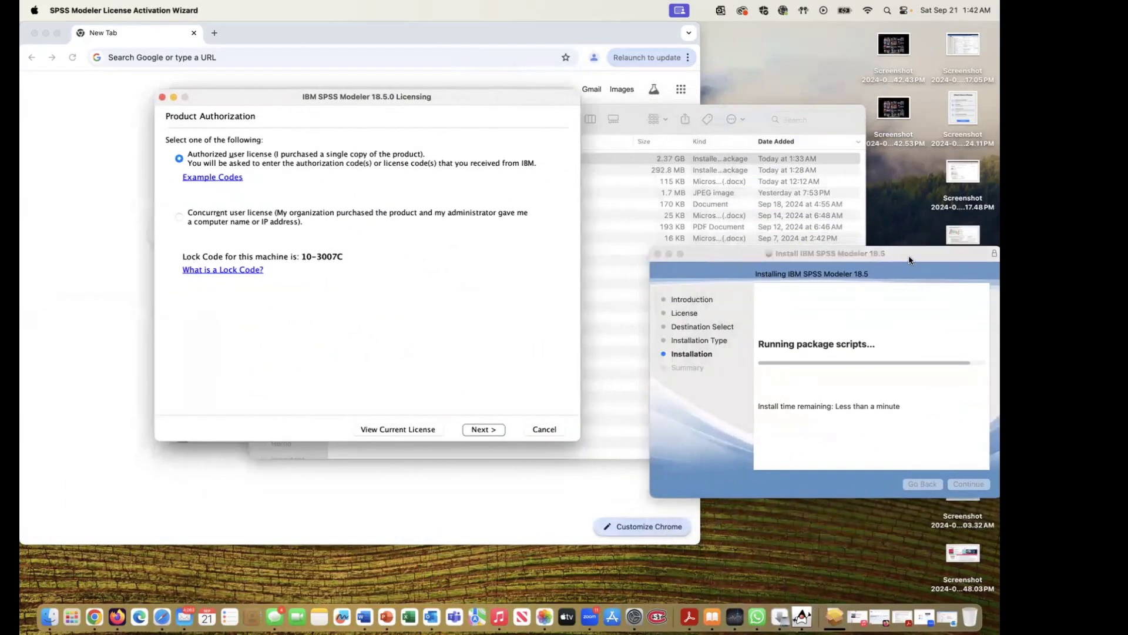
{"action": "left_click_drag", "start_coordinate": [894, 259], "coordinate": [833, 156]}
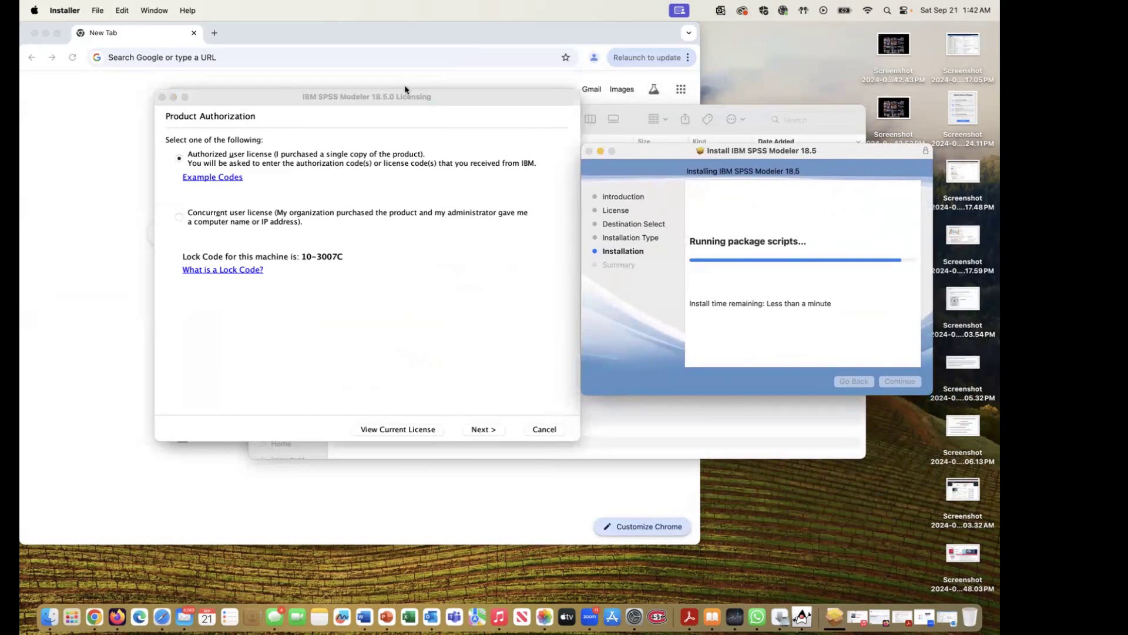
{"action": "left_click_drag", "start_coordinate": [457, 106], "coordinate": [421, 120]}
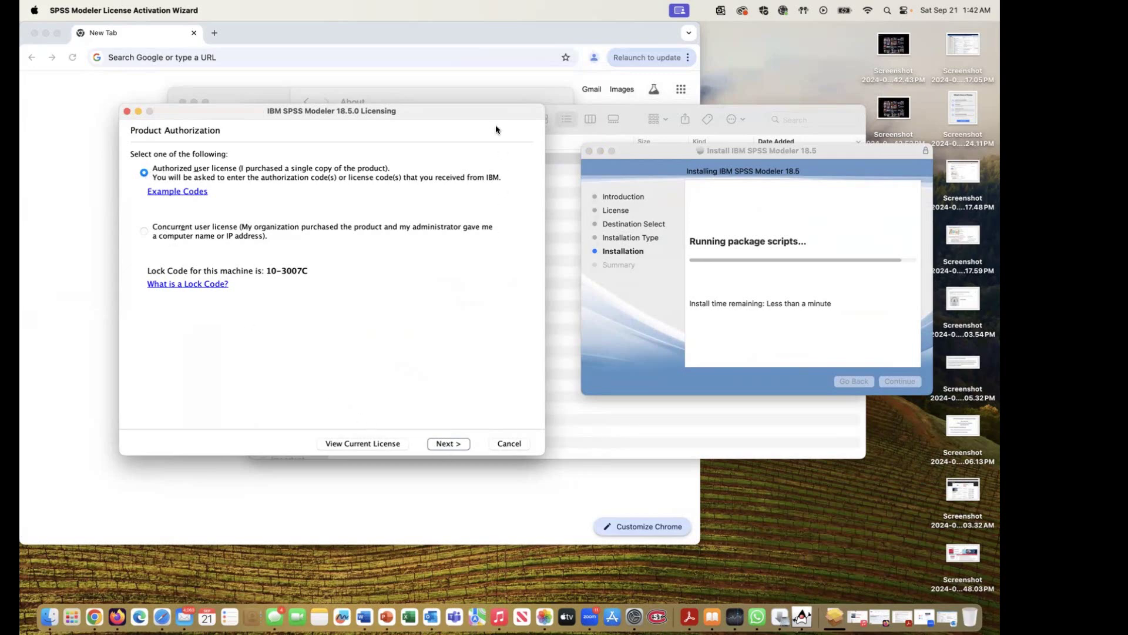
{"action": "left_click_drag", "start_coordinate": [489, 116], "coordinate": [647, 132]}
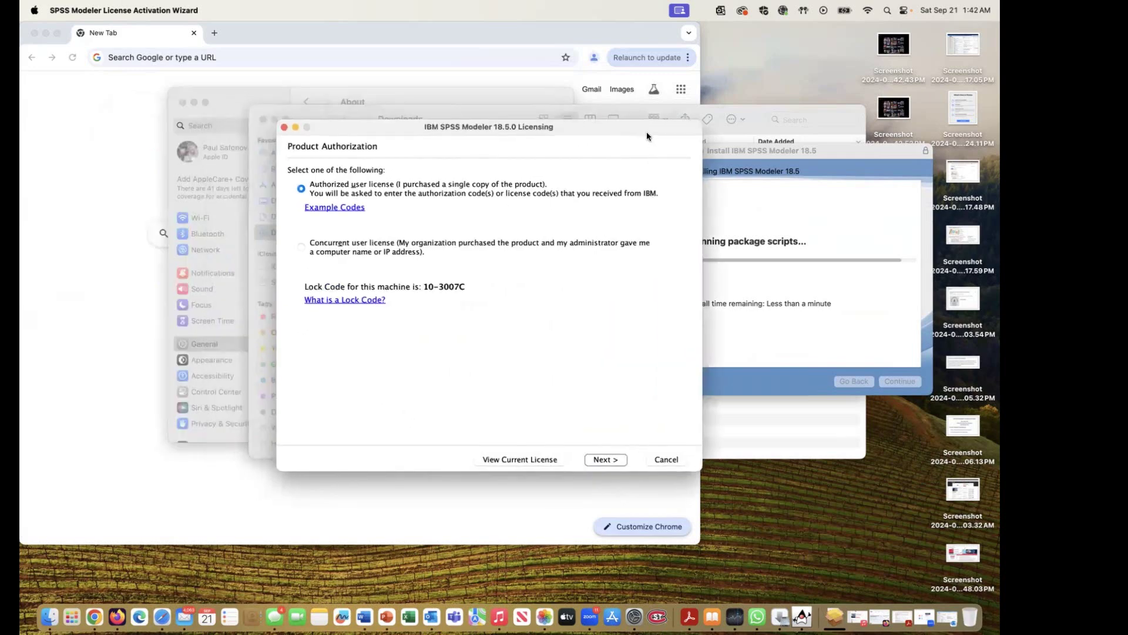
{"action": "left_click", "coordinate": [604, 461]}
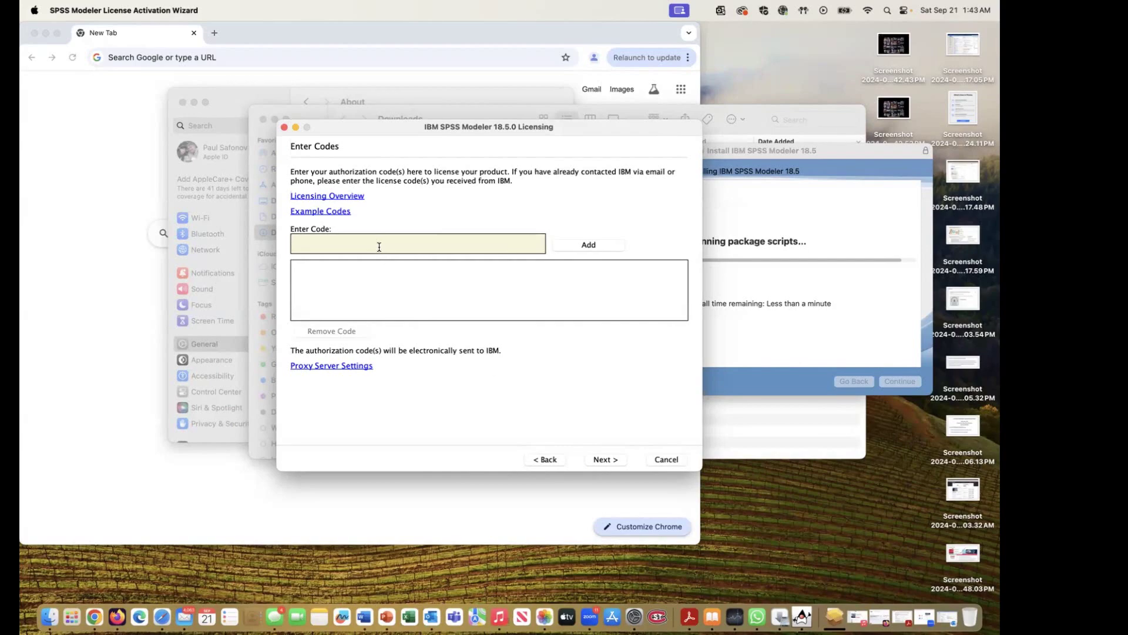
Switch over to Microsoft Outlook.
{"action": "key", "text": "super+Tab"}
{"action": "key", "text": "super+Tab"}
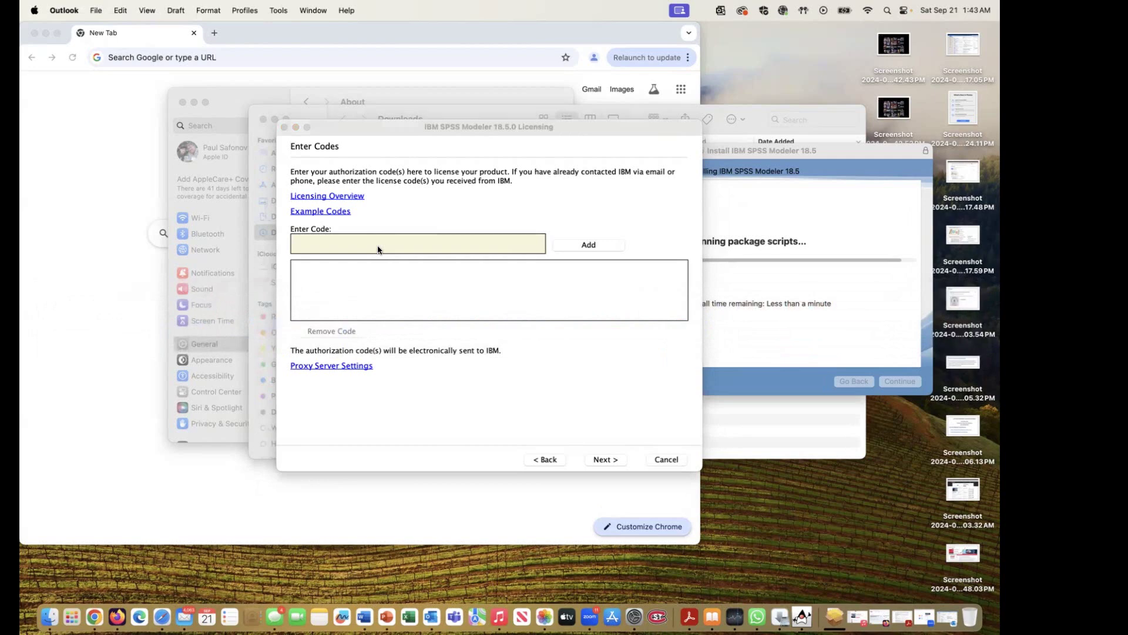
{"action": "key", "text": "super+Tab"}
{"action": "key", "text": "super+Tab"}
{"action": "key", "text": "super+Tab"}
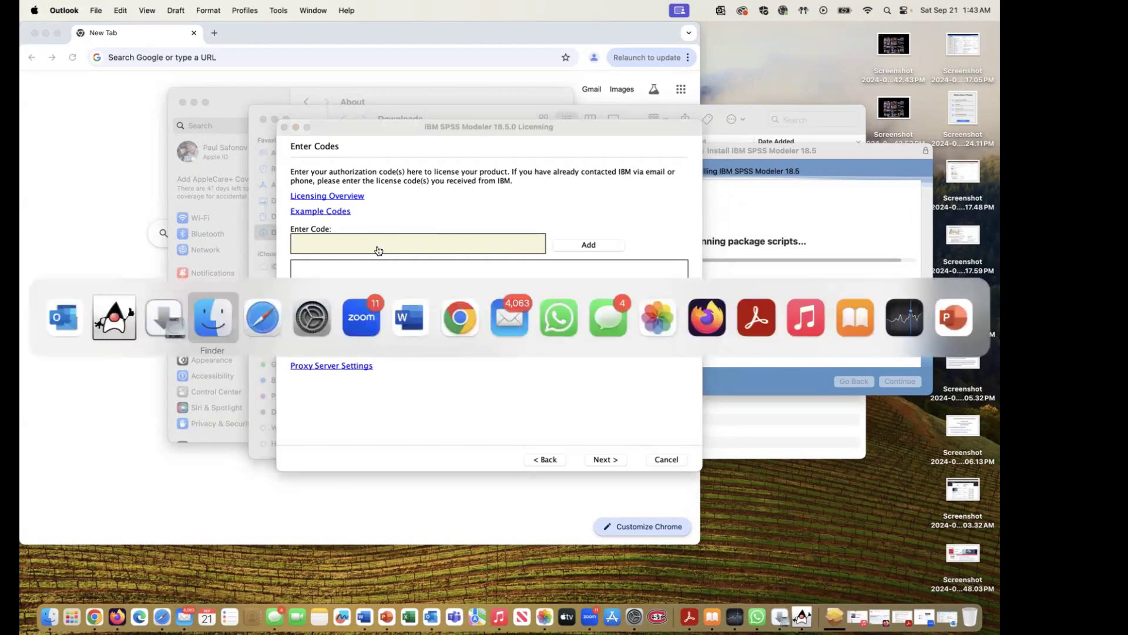
{"action": "key", "text": "super+shift+Tab"}
{"action": "key", "text": "super+shift+Tab"}
{"action": "key", "text": "super+shift+Tab"}
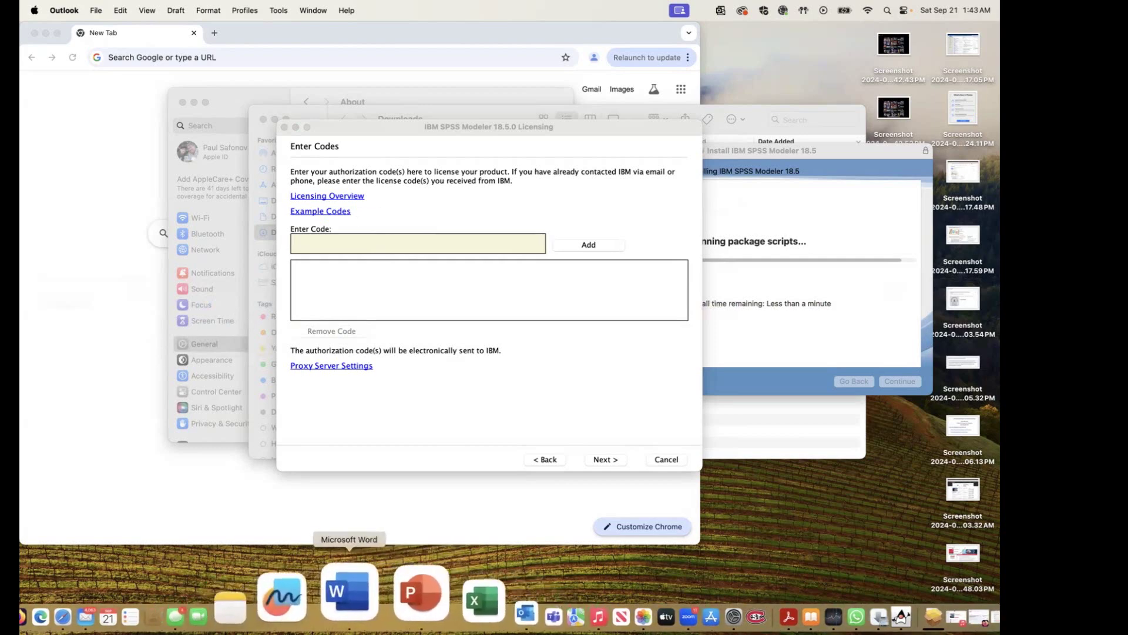
Select the authorization code in Outlook's draft reply, then return to the licensing dialog.
{"action": "left_click", "coordinate": [432, 610]}
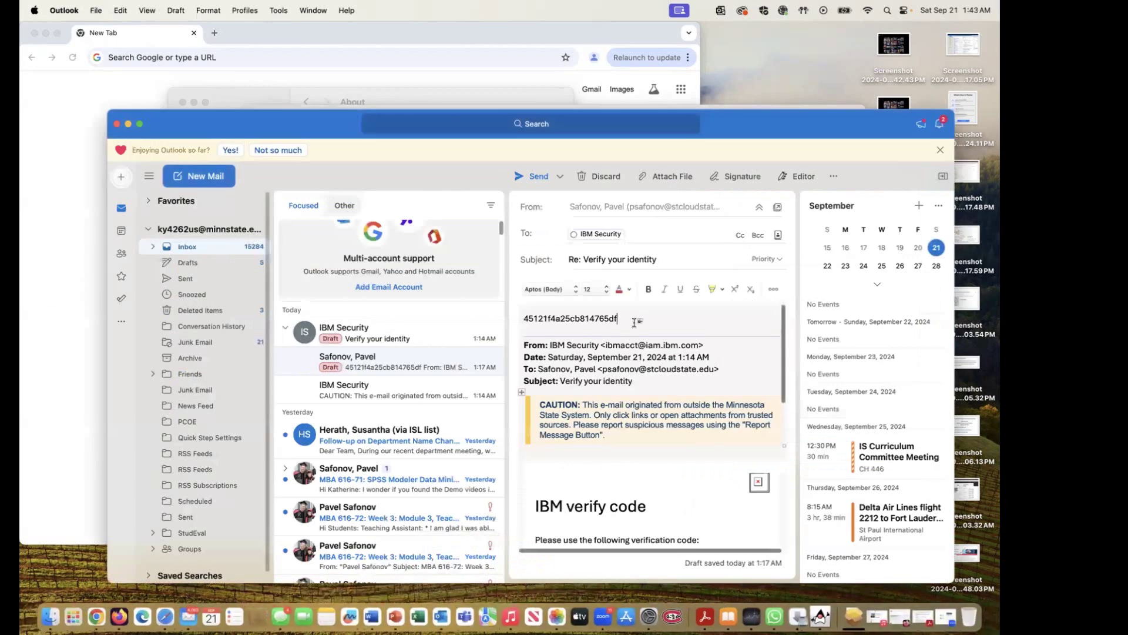
{"action": "left_click_drag", "start_coordinate": [620, 318], "coordinate": [524, 314]}
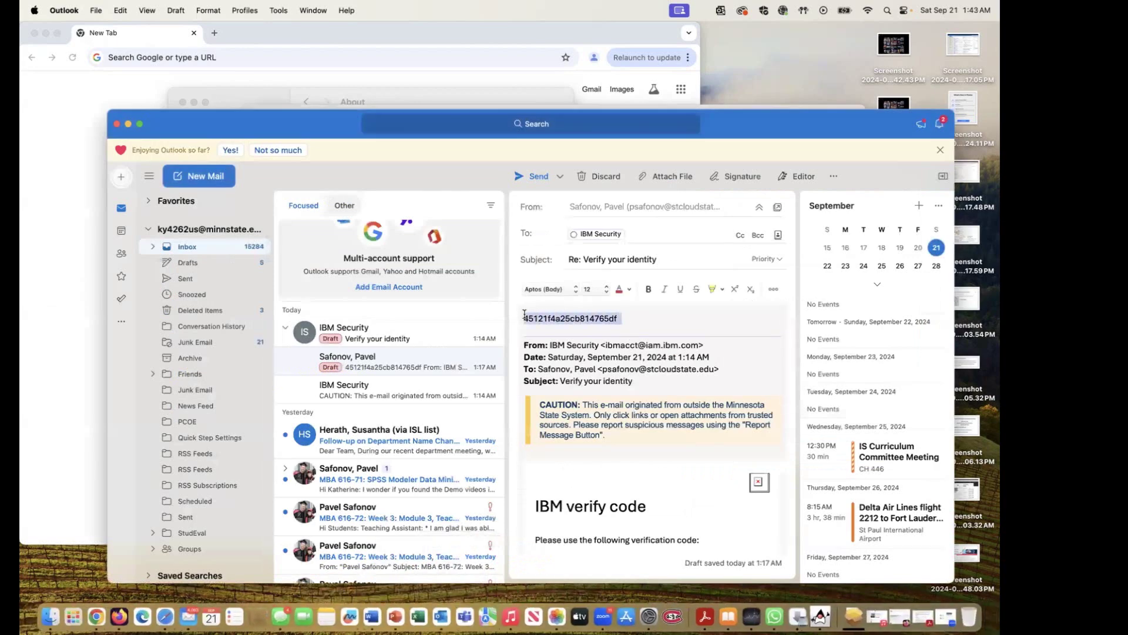
{"action": "left_click", "coordinate": [618, 319]}
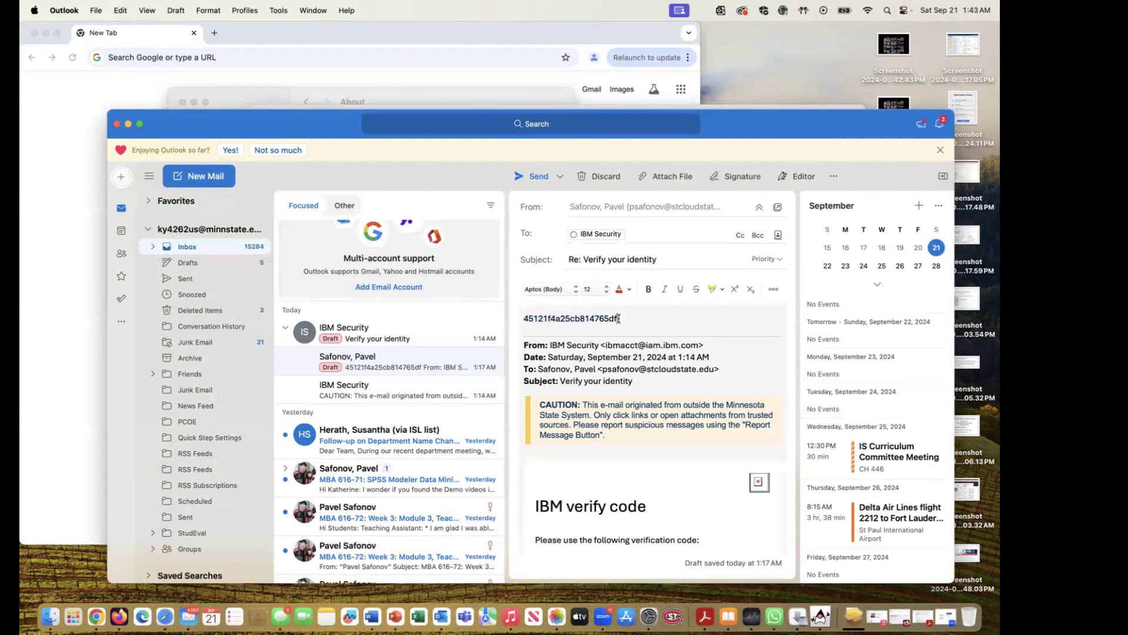
{"action": "left_click_drag", "start_coordinate": [619, 318], "coordinate": [513, 319]}
{"action": "key", "text": "super+c"}
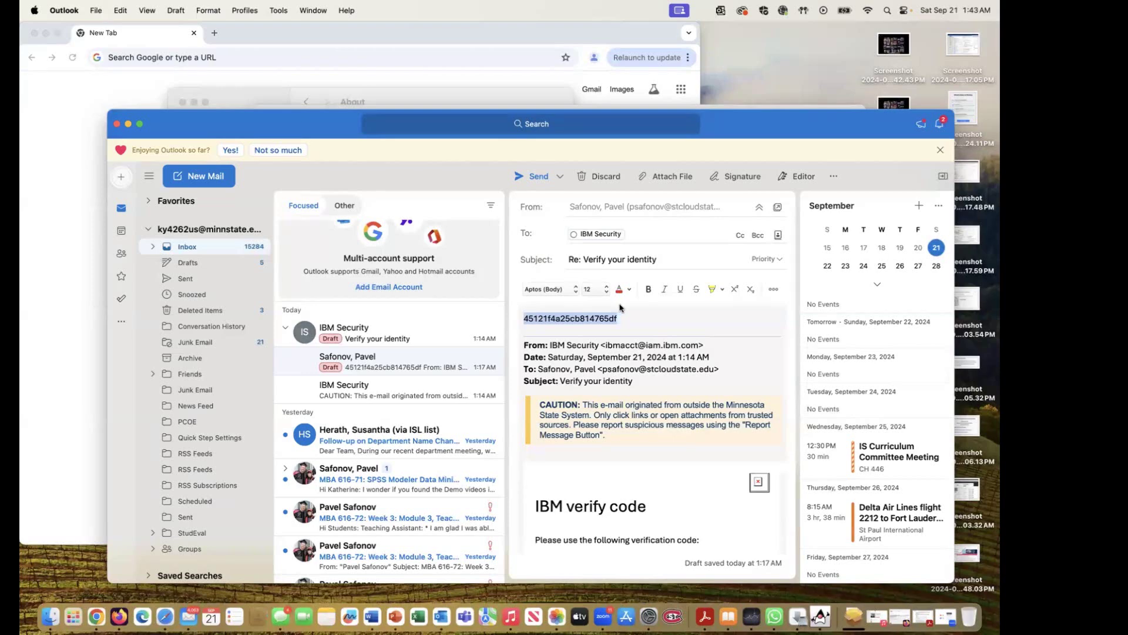
{"action": "key", "text": "super+Tab"}
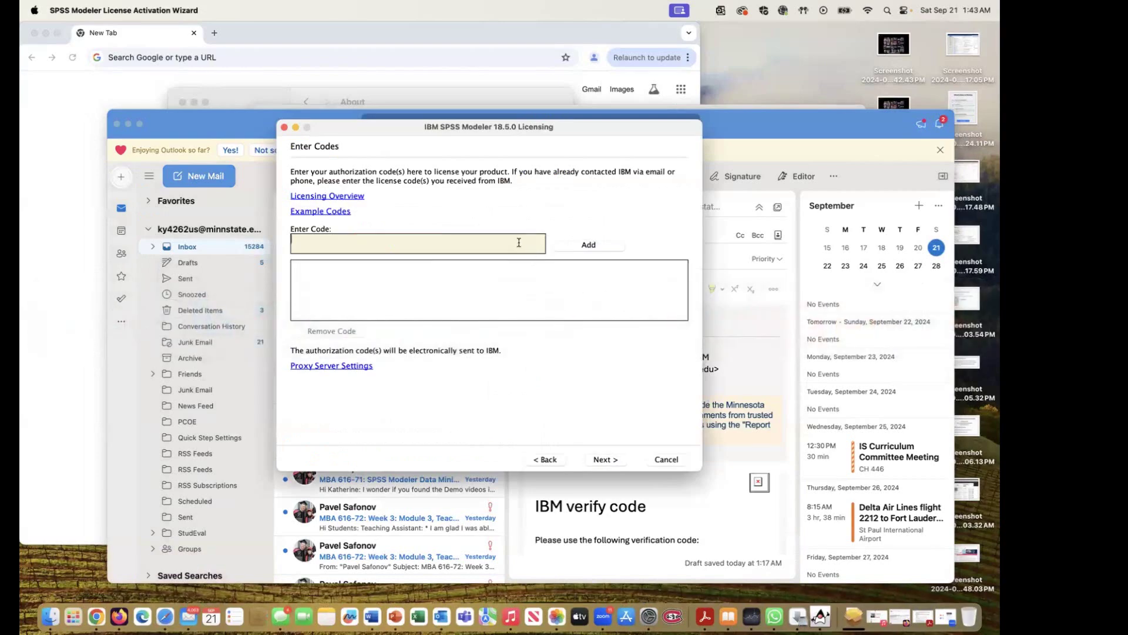
Paste the authorization code, add it to the list, and submit it for online authorization.
{"action": "key", "text": "super+v"}
{"action": "left_click", "coordinate": [591, 245]}
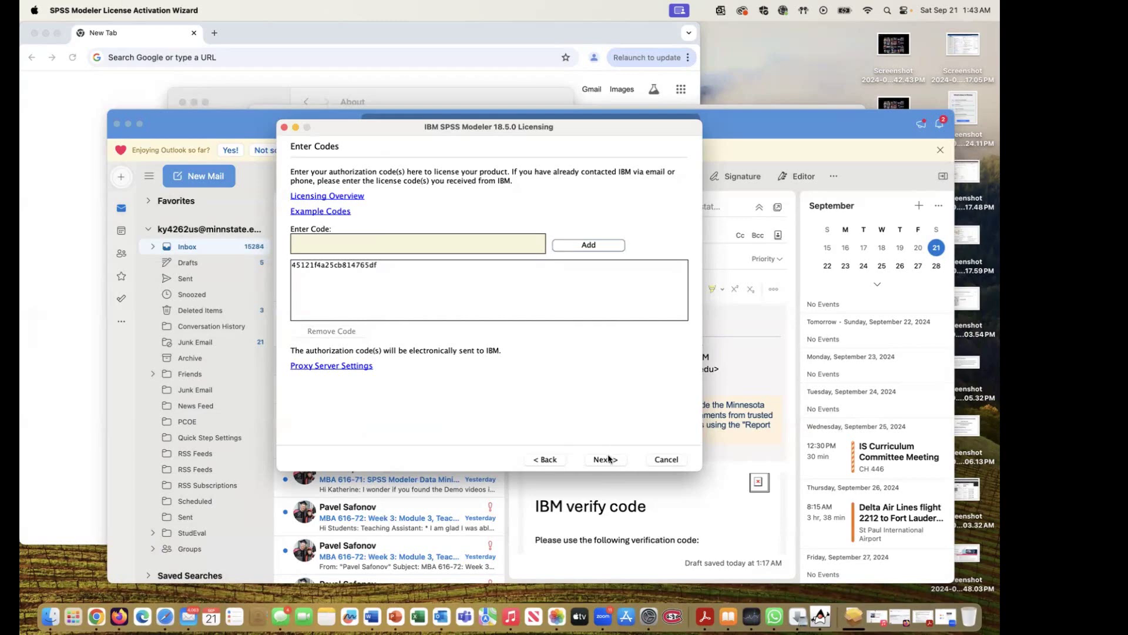
{"action": "left_click", "coordinate": [607, 460]}
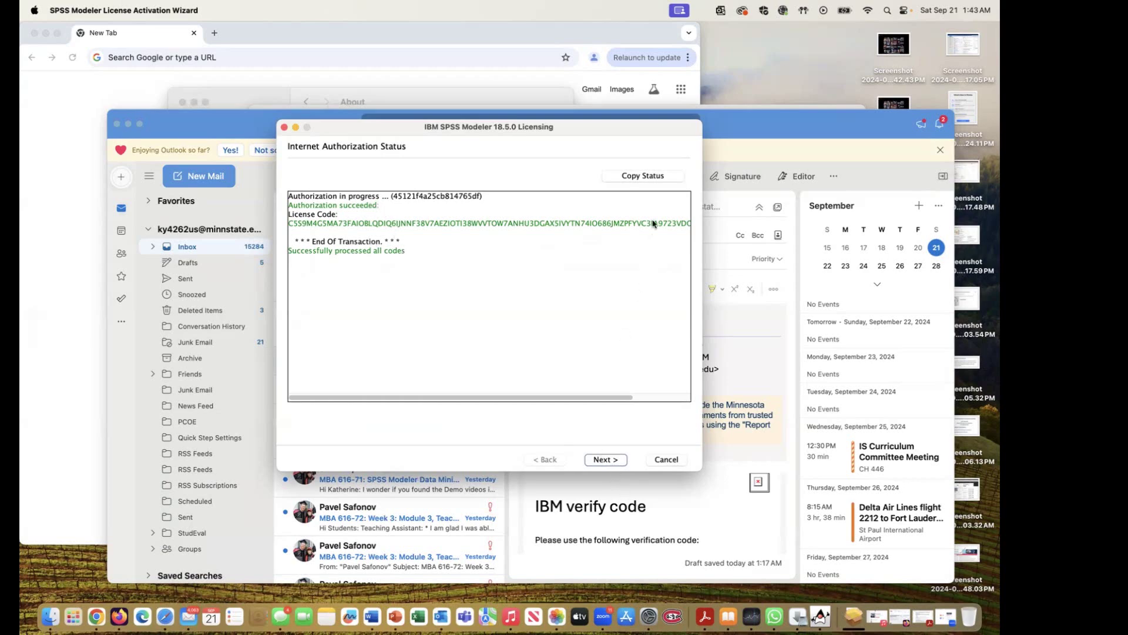
Copy the authorization status report and review the Licensing Completed table, licensed until 21-Sep-2025.
{"action": "left_click", "coordinate": [633, 177]}
{"action": "left_click", "coordinate": [596, 461]}
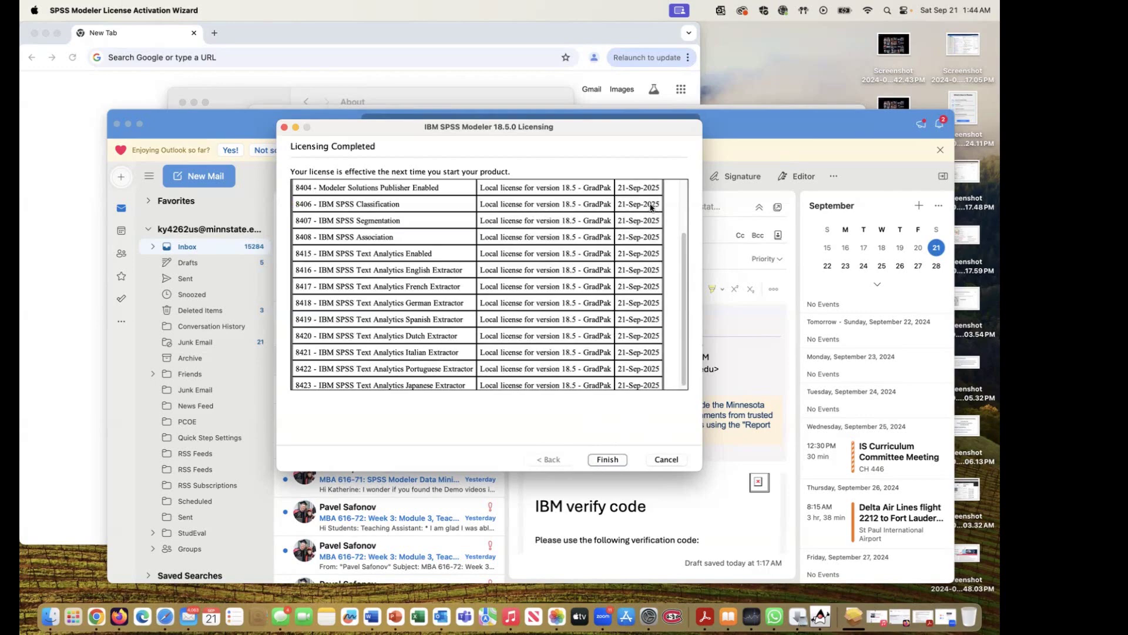
{"action": "scroll", "coordinate": [653, 204], "scroll_direction": "up", "scroll_amount": 3}
{"action": "scroll", "coordinate": [655, 214], "scroll_direction": "down", "scroll_amount": 4}
{"action": "scroll", "coordinate": [656, 235], "scroll_direction": "up", "scroll_amount": 5}
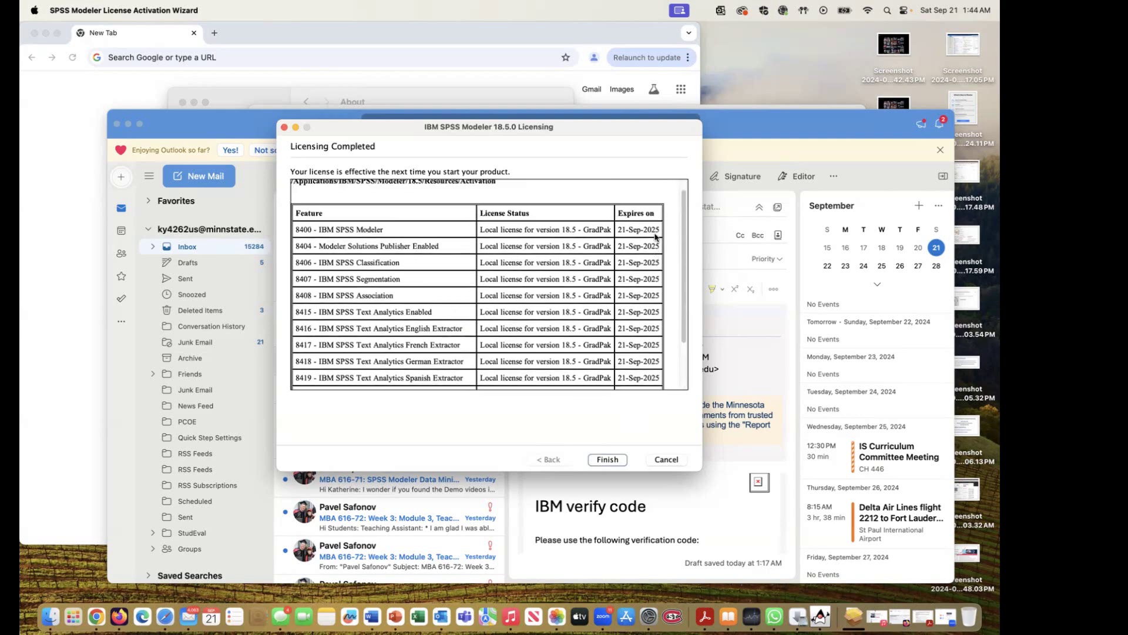
{"action": "scroll", "coordinate": [655, 244], "scroll_direction": "down", "scroll_amount": 5}
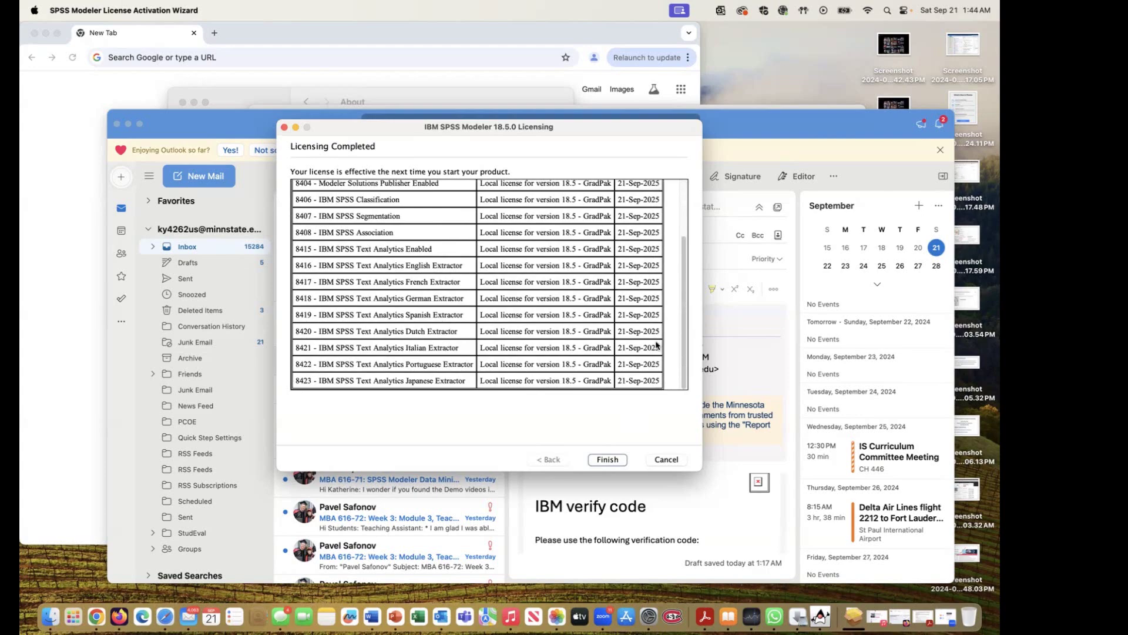
Finish the licensing wizard and reveal the Installer summary for /Applications/IBM/SPSS/Modeler/18.5.
{"action": "left_click", "coordinate": [608, 459]}
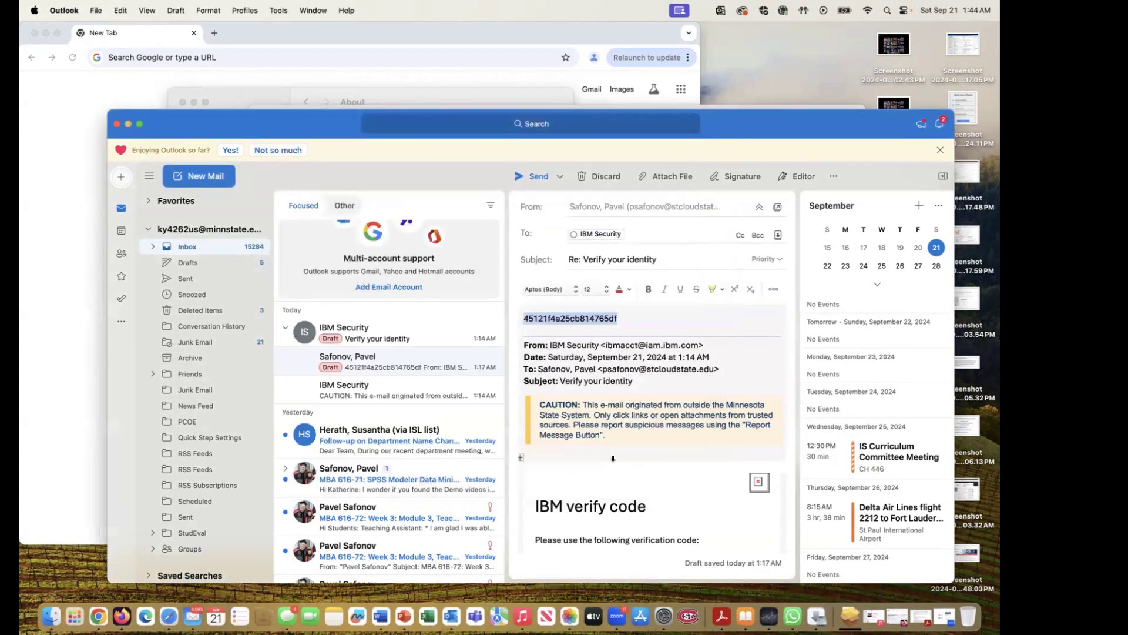
{"action": "key", "text": "super+Tab"}
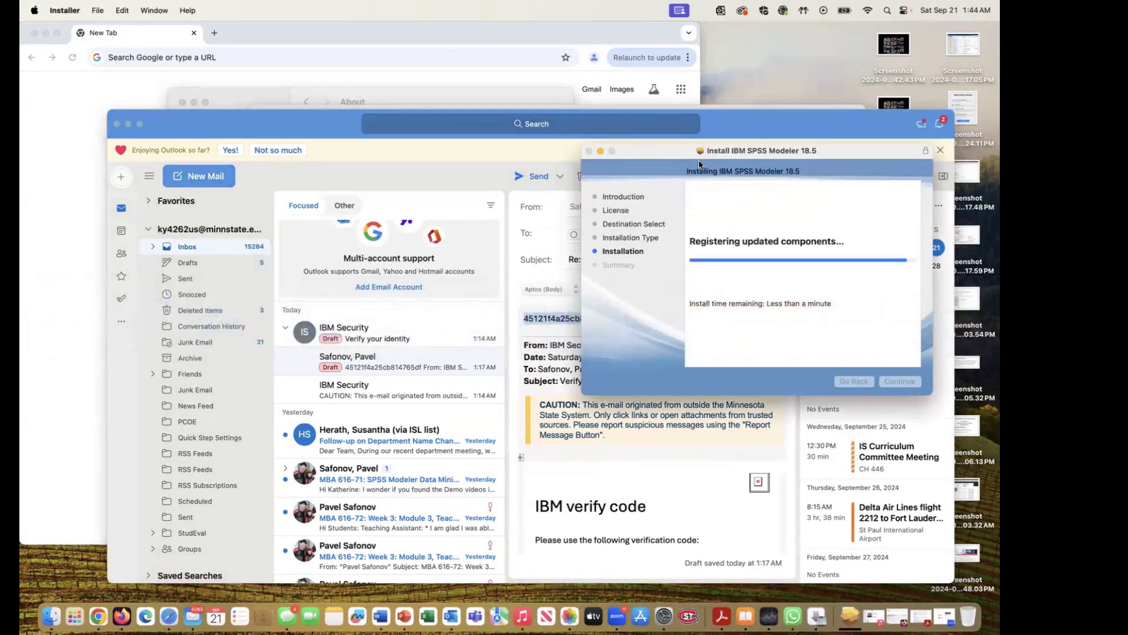
{"action": "left_click_drag", "start_coordinate": [820, 154], "coordinate": [600, 133]}
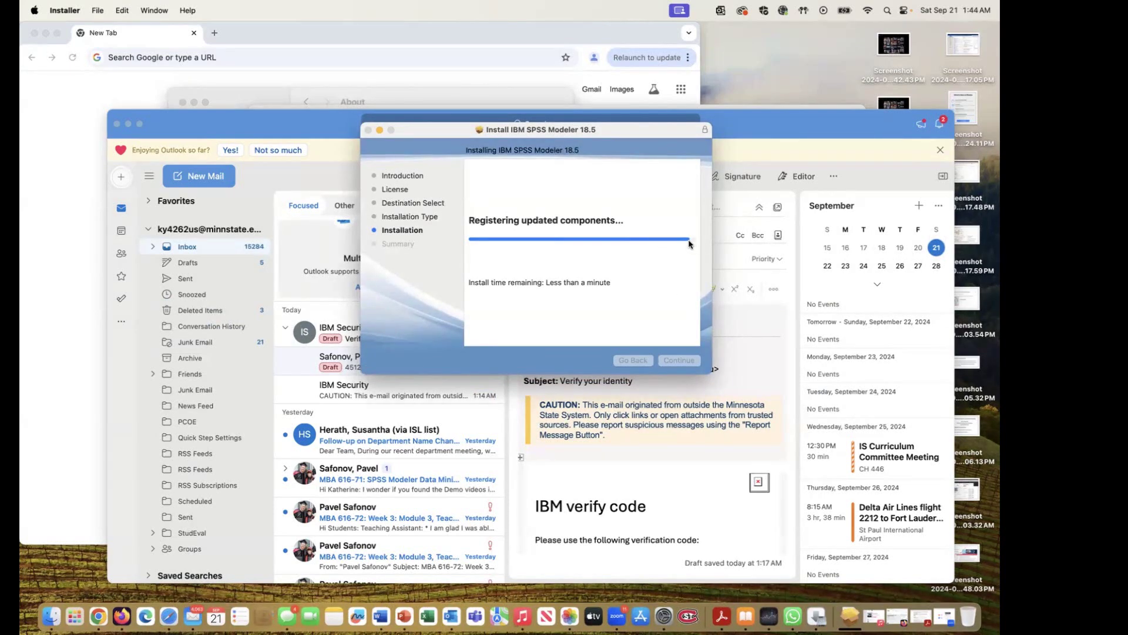
{"action": "scroll", "coordinate": [713, 341], "scroll_direction": "down", "scroll_amount": 1}
{"action": "left_click_drag", "start_coordinate": [601, 136], "coordinate": [599, 194]}
{"action": "left_click", "coordinate": [128, 124]}
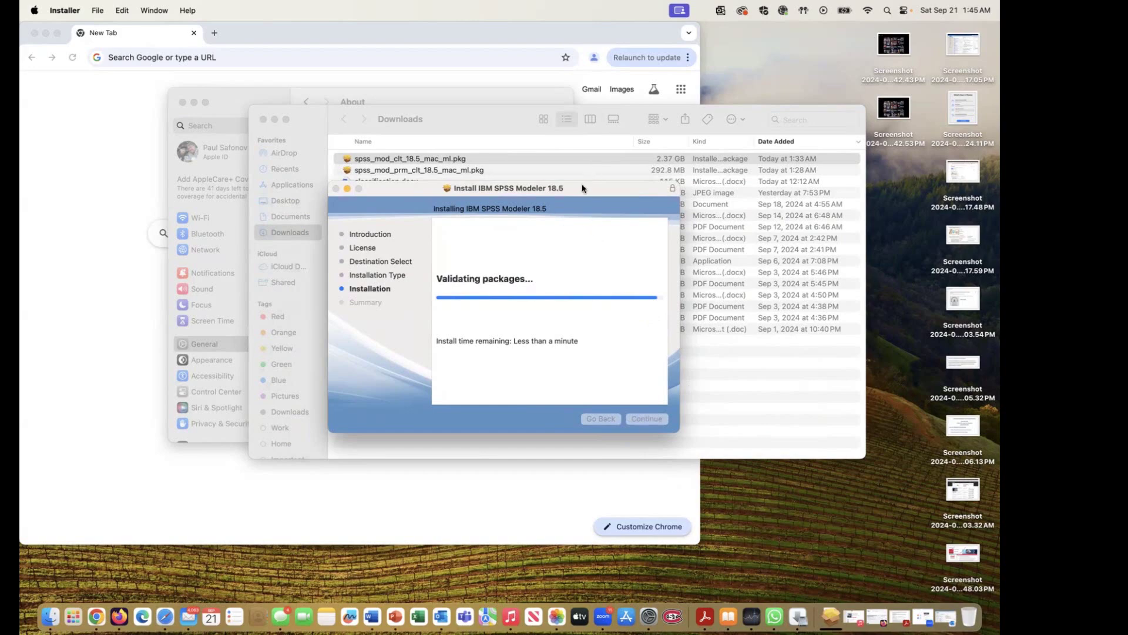
{"action": "left_click_drag", "start_coordinate": [584, 191], "coordinate": [719, 263]}
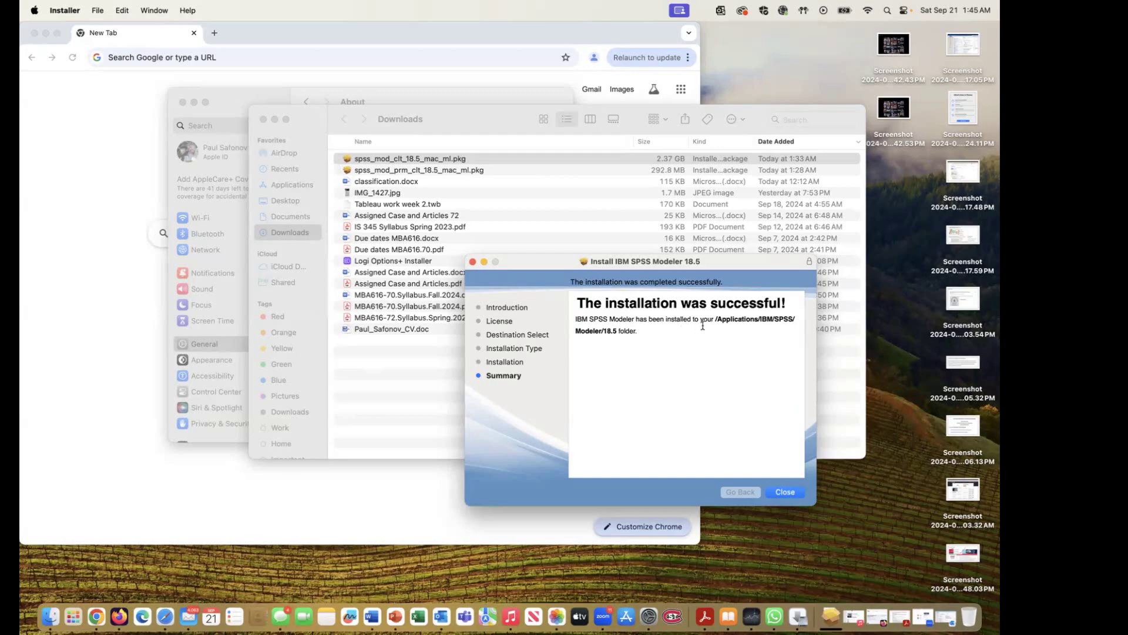
{"action": "left_click_drag", "start_coordinate": [715, 319], "coordinate": [728, 327]}
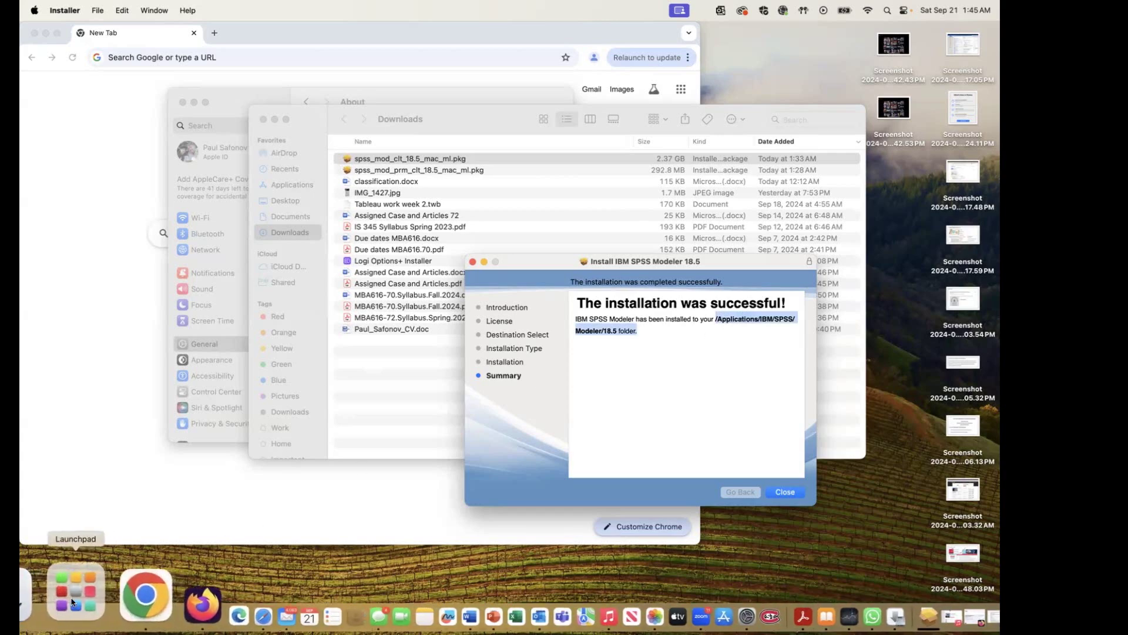
Check Launchpad's second page for the IBM (Other) folder holding SPSS Modeler and its utilities.
{"action": "left_click", "coordinate": [75, 597]}
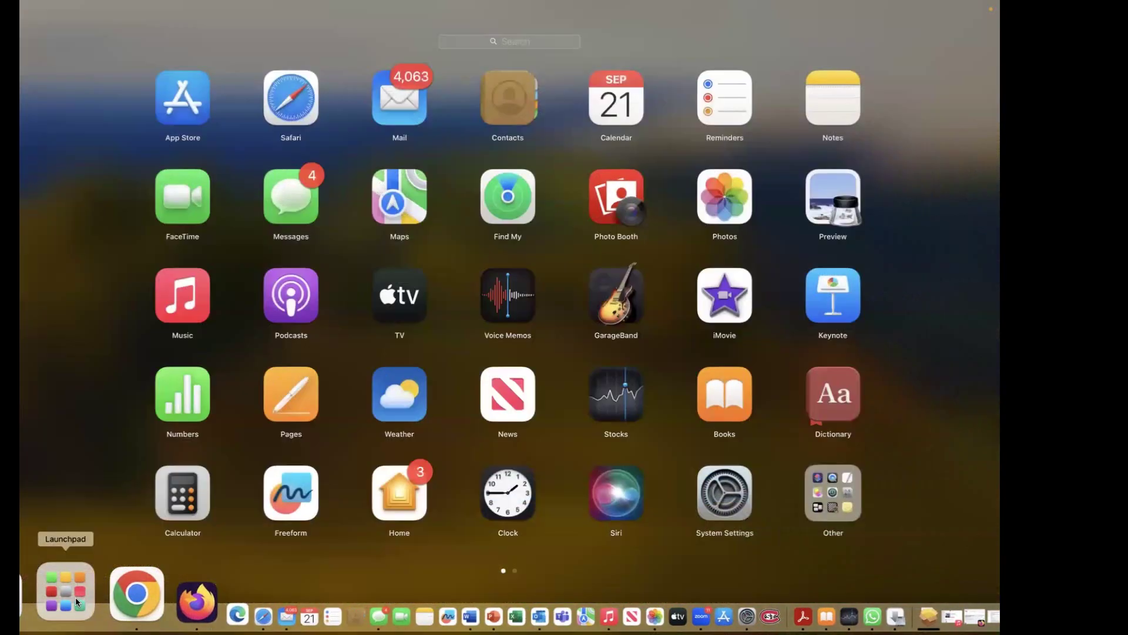
{"action": "scroll", "coordinate": [573, 459], "scroll_direction": "right", "scroll_amount": 5}
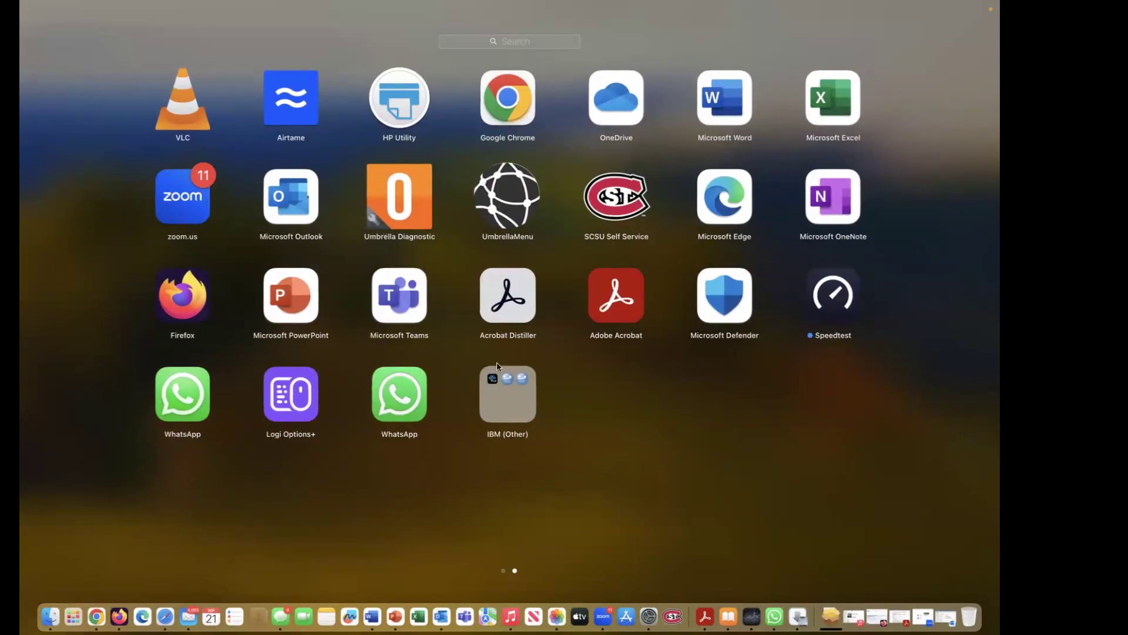
{"action": "left_click", "coordinate": [514, 390]}
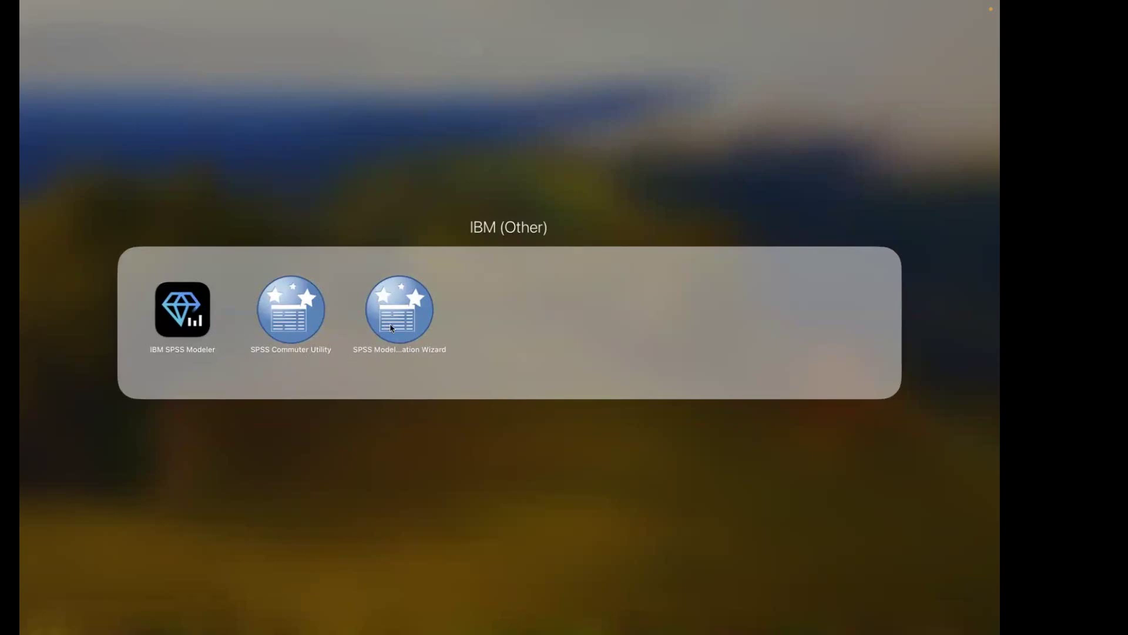
{"action": "left_click", "coordinate": [671, 523]}
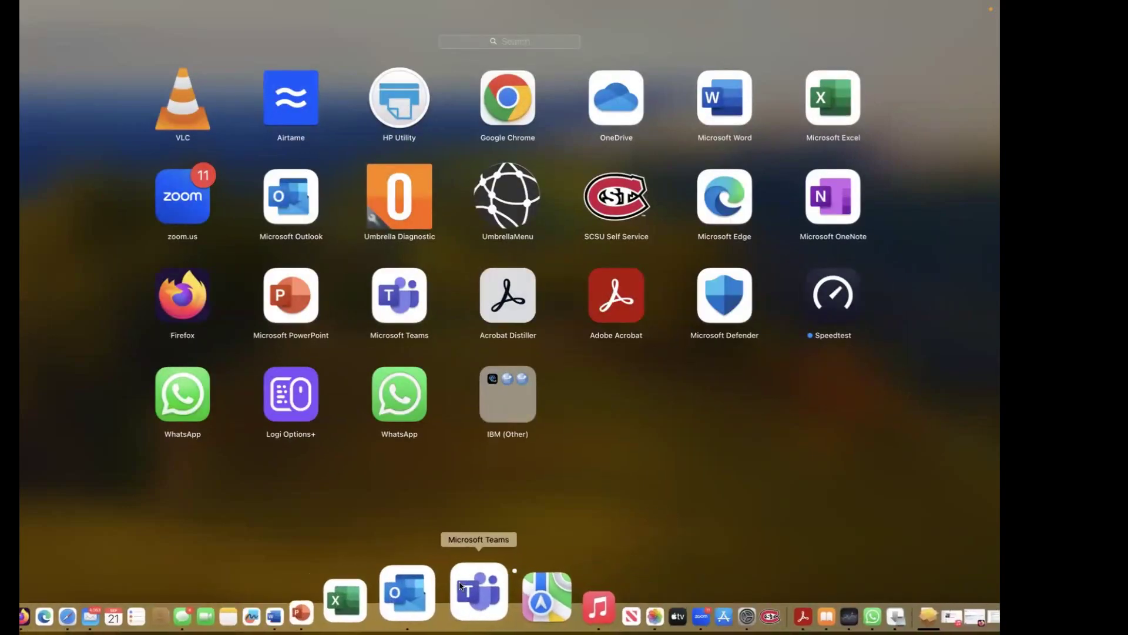
Close the client installer, keep its package, and select spss_mod_prm_clt_18.5_mac_ml.pkg in Downloads.
{"action": "left_click", "coordinate": [456, 587]}
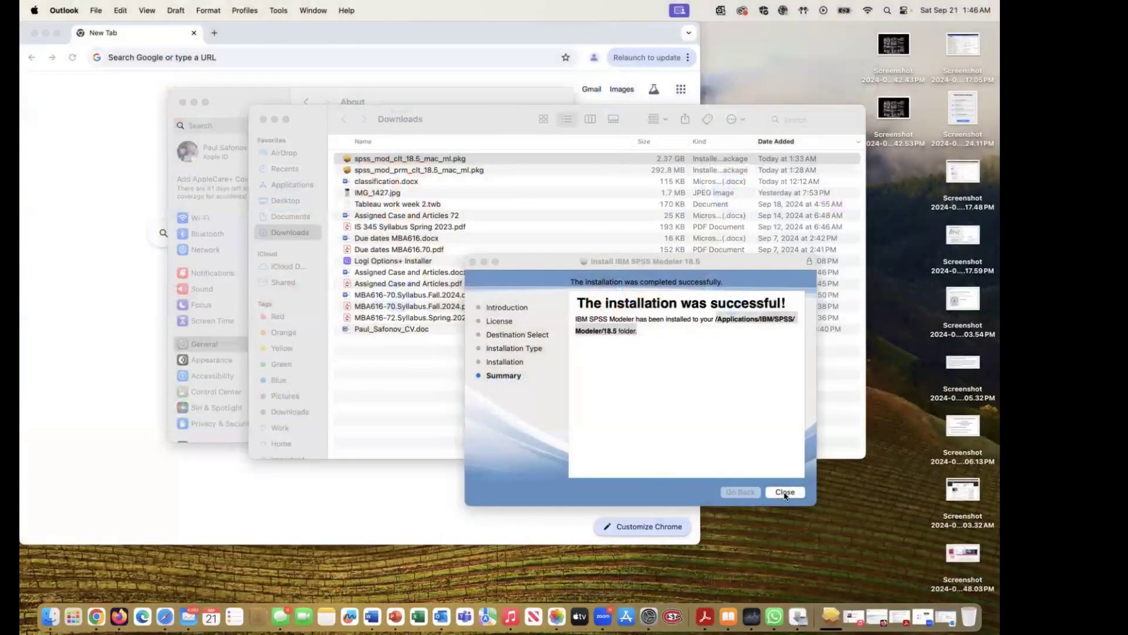
{"action": "left_click", "coordinate": [785, 494]}
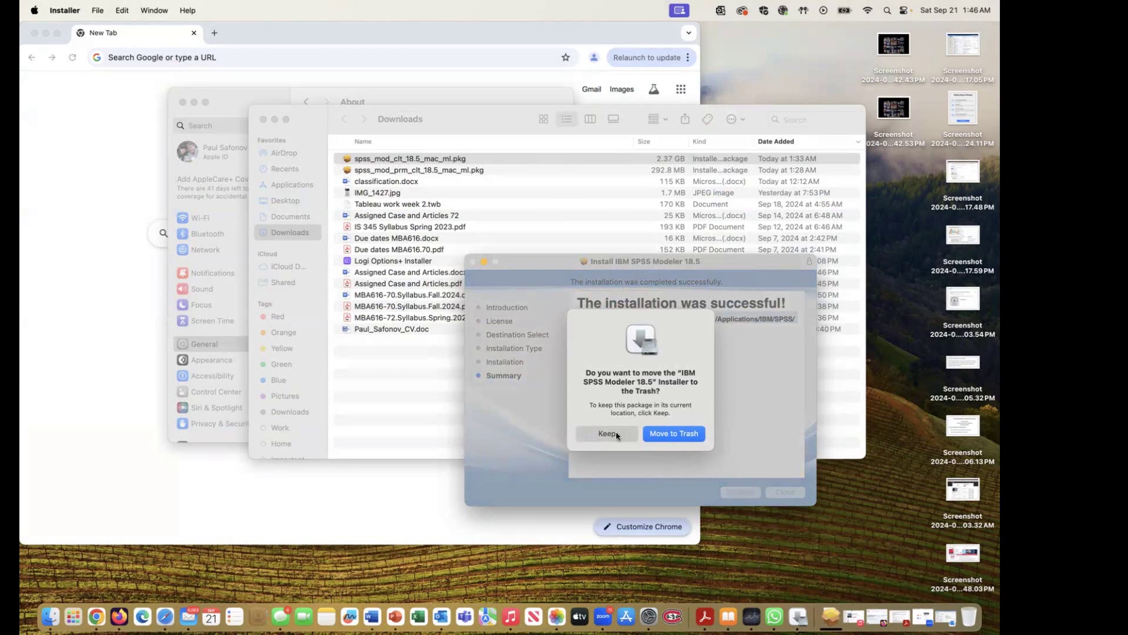
{"action": "left_click", "coordinate": [616, 433]}
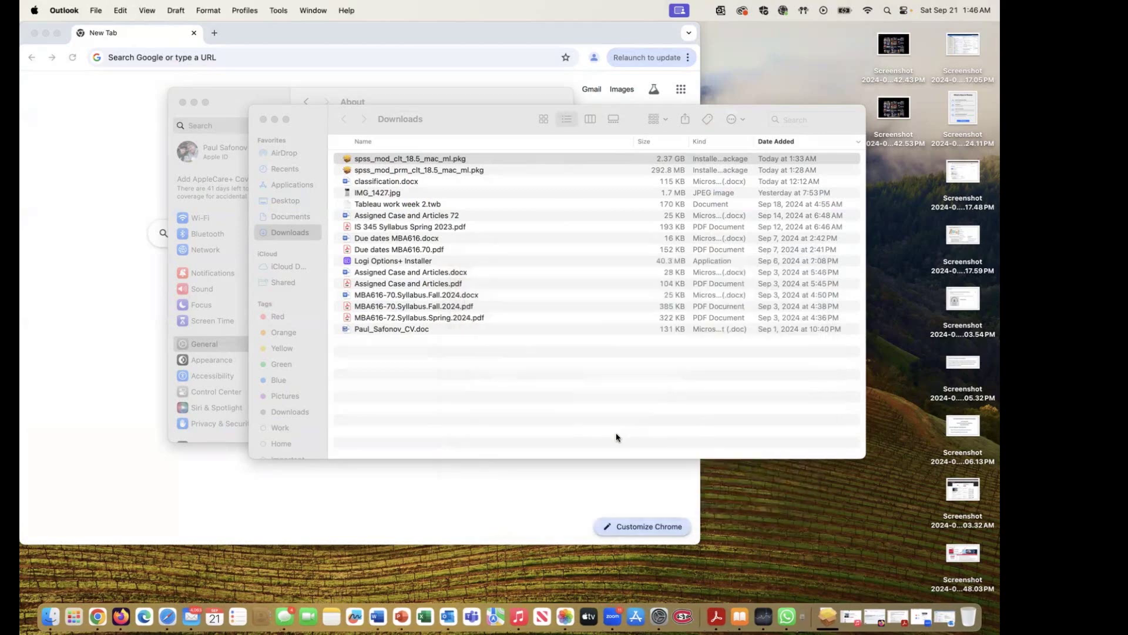
{"action": "left_click", "coordinate": [418, 160]}
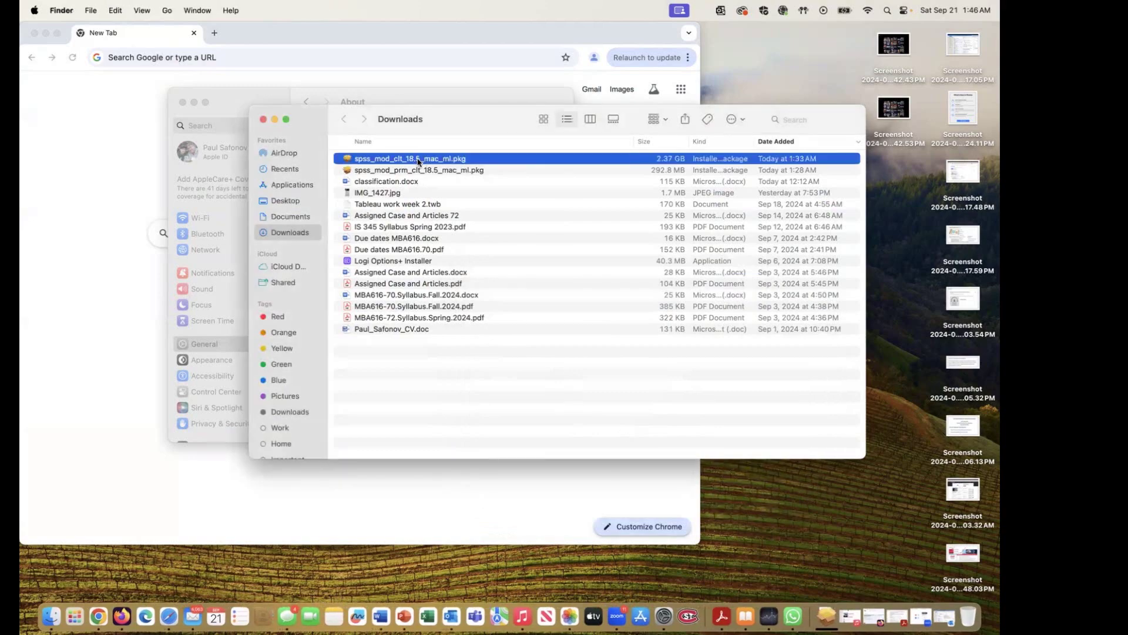
{"action": "left_click", "coordinate": [504, 174]}
Run the spss_mod_prm_clt_18.5_mac_ml.pkg installer, agree to the license, install on Macintosh HD, then close it.
{"action": "double_click", "coordinate": [456, 171]}
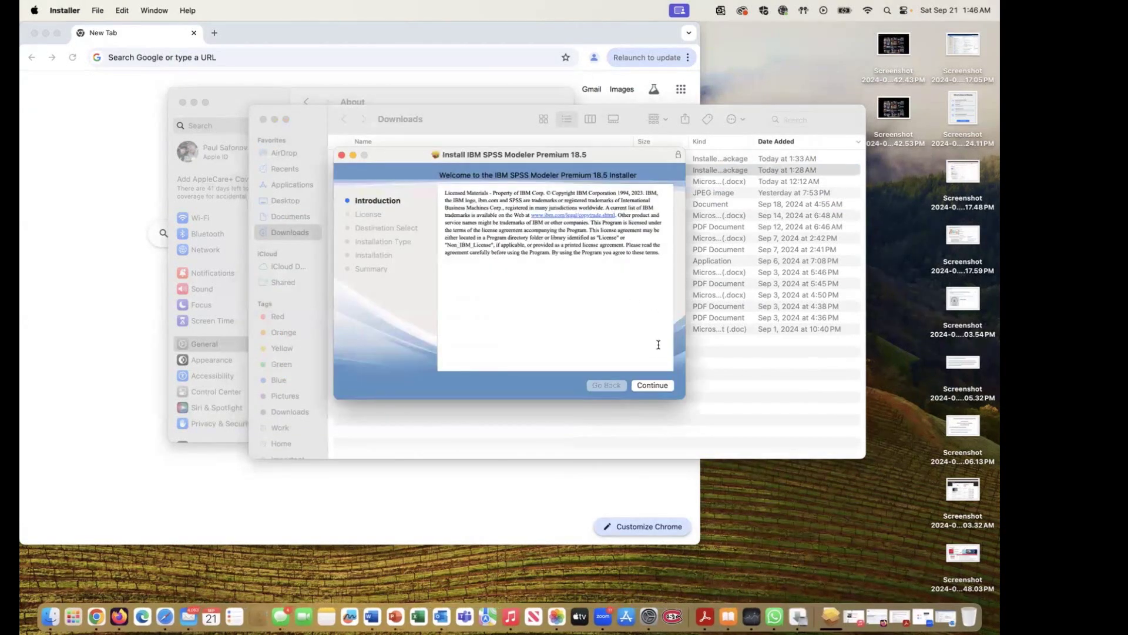
{"action": "left_click", "coordinate": [654, 386]}
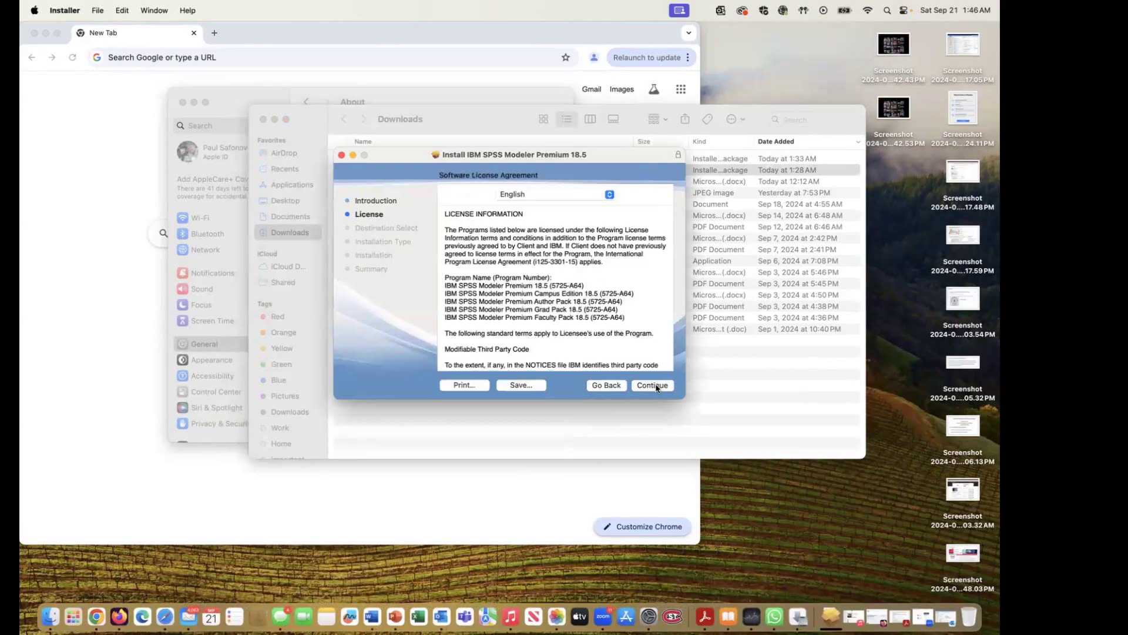
{"action": "left_click", "coordinate": [652, 388]}
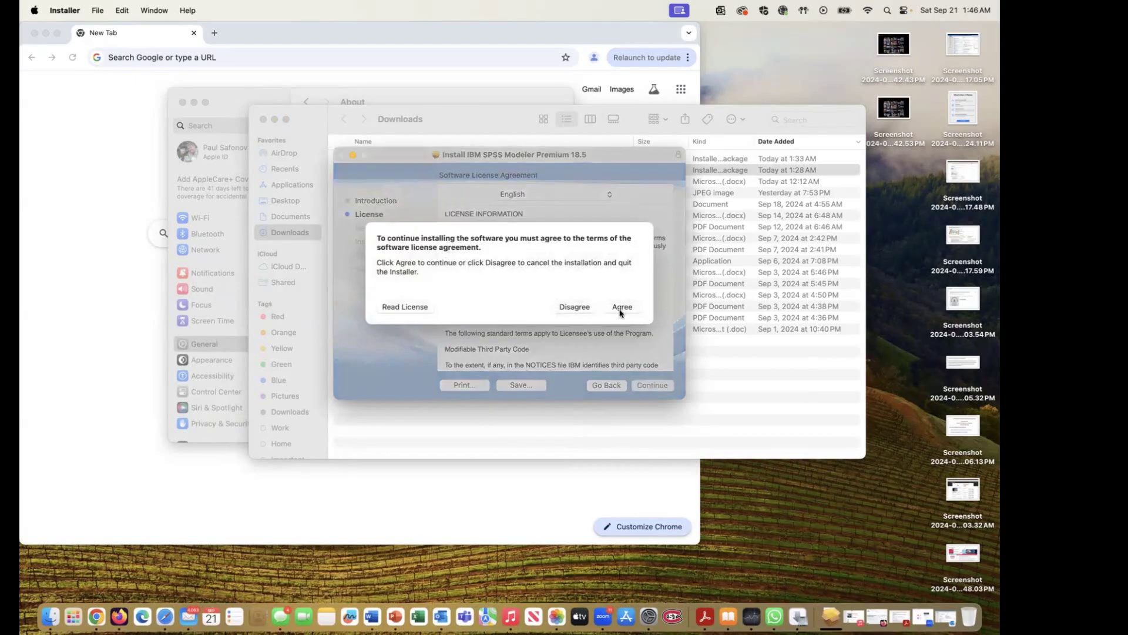
{"action": "left_click", "coordinate": [620, 310]}
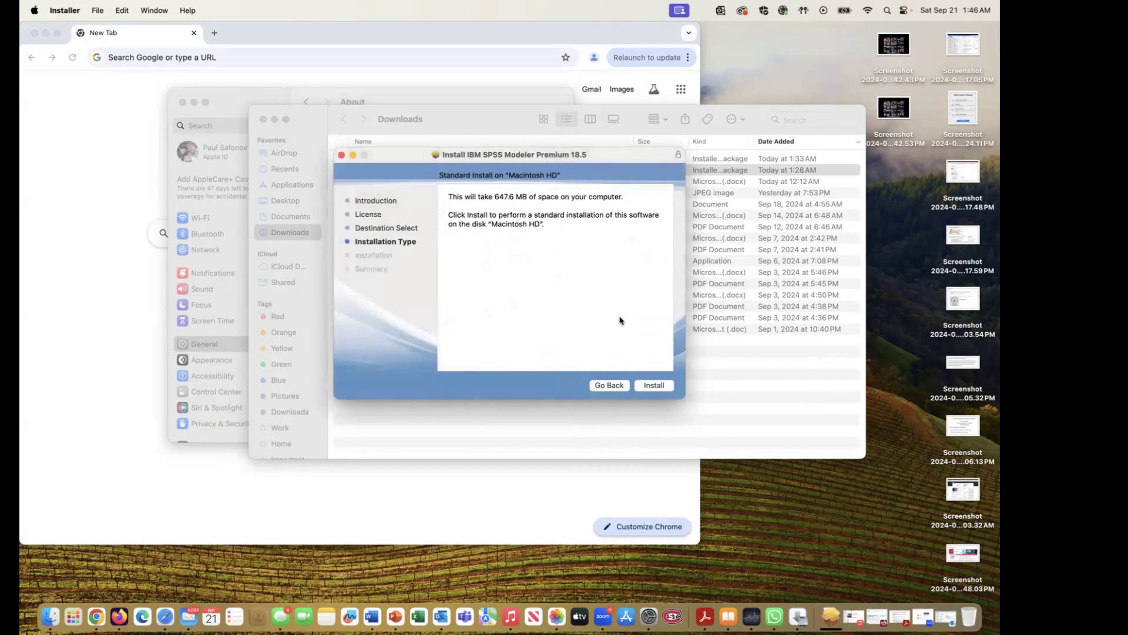
{"action": "left_click", "coordinate": [638, 385]}
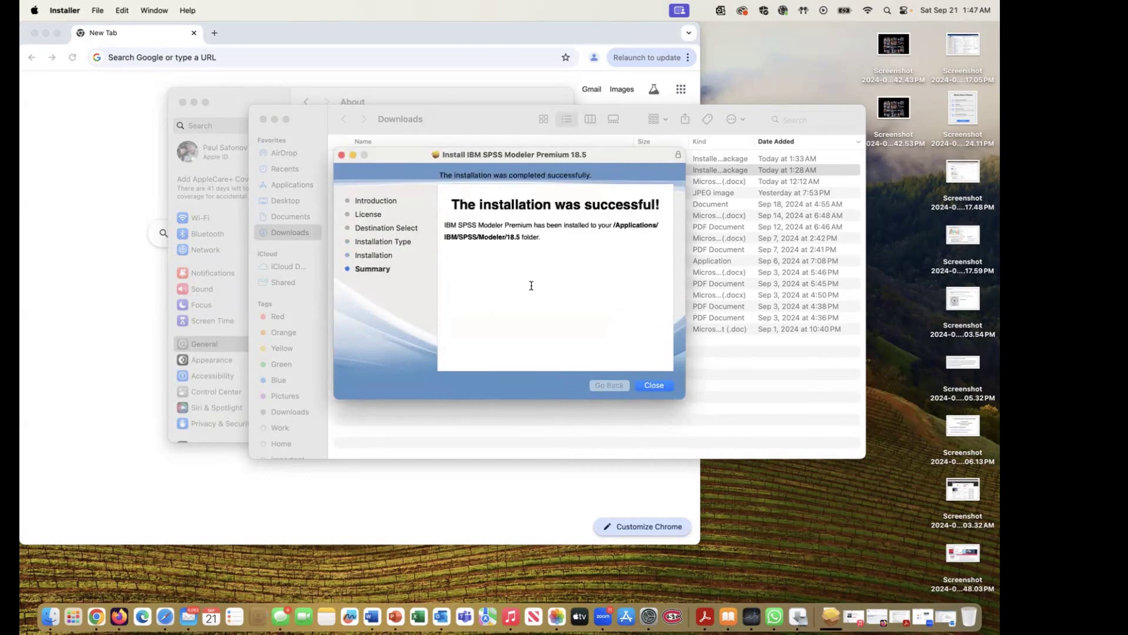
{"action": "left_click", "coordinate": [654, 386]}
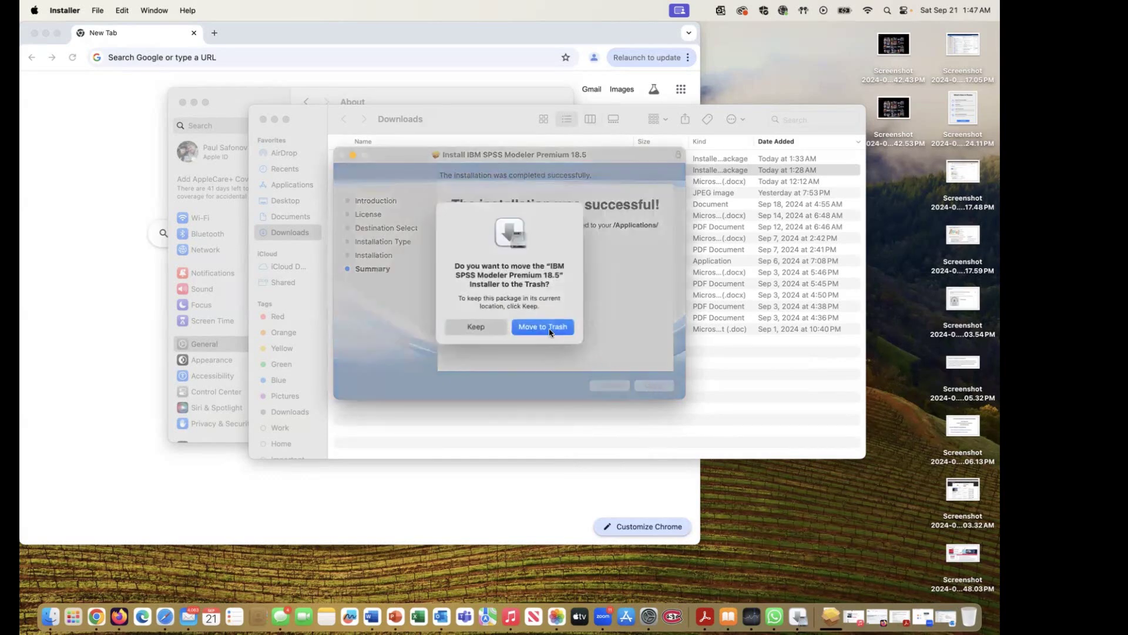
{"action": "left_click", "coordinate": [496, 326]}
{"action": "left_click", "coordinate": [435, 164]}
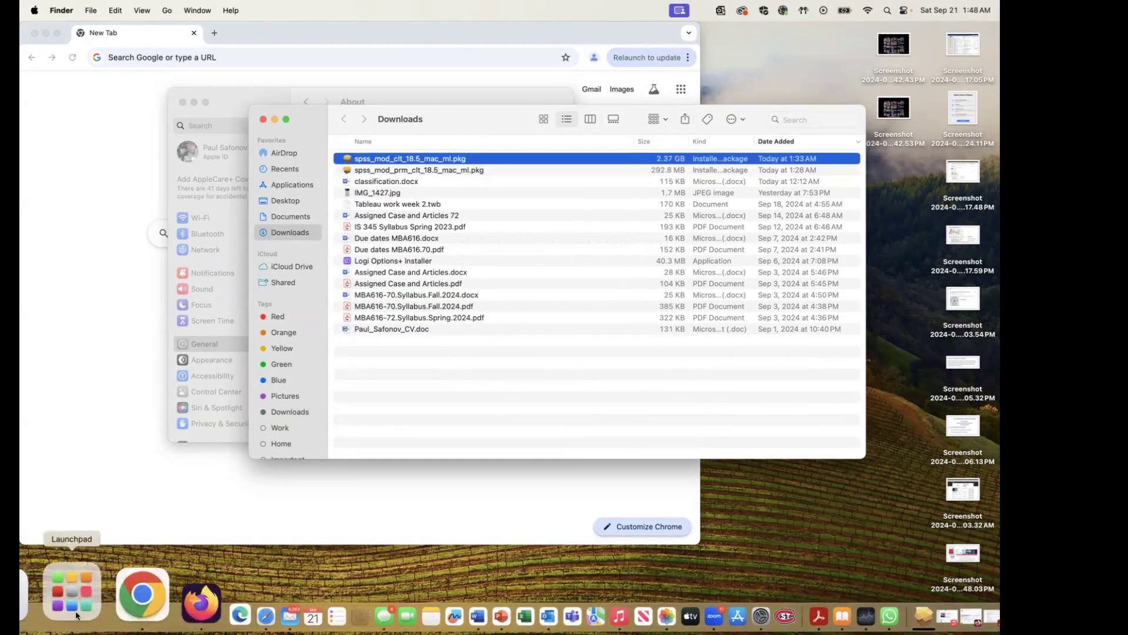
Launch IBM SPSS Modeler from the IBM (Other) folder in Launchpad.
{"action": "left_click", "coordinate": [72, 591]}
{"action": "left_click", "coordinate": [496, 405]}
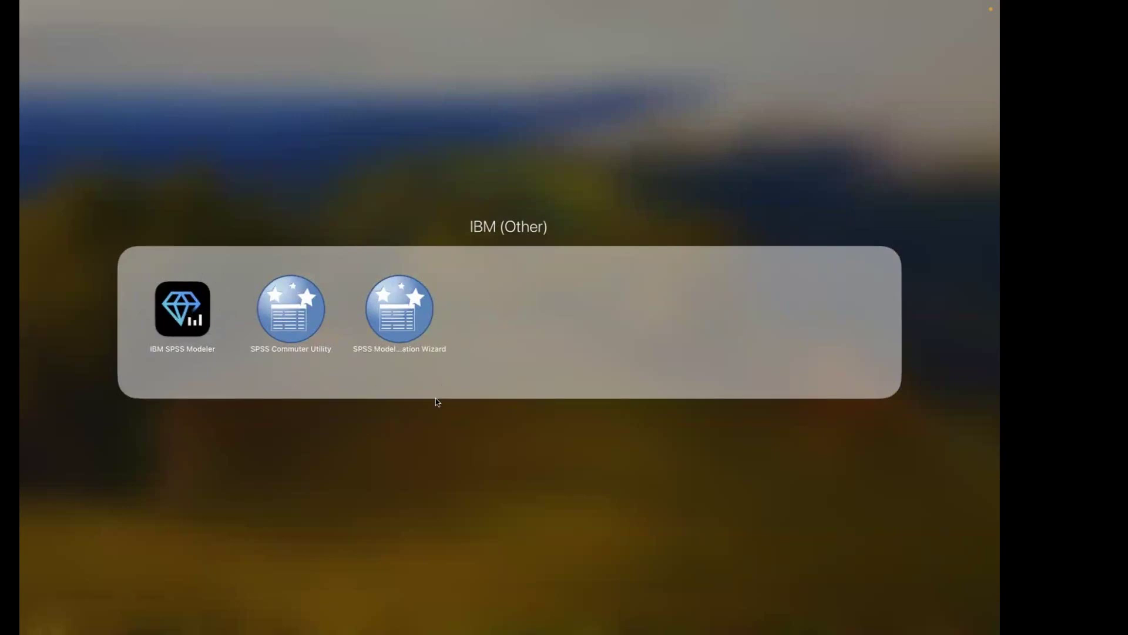
{"action": "left_click", "coordinate": [181, 318]}
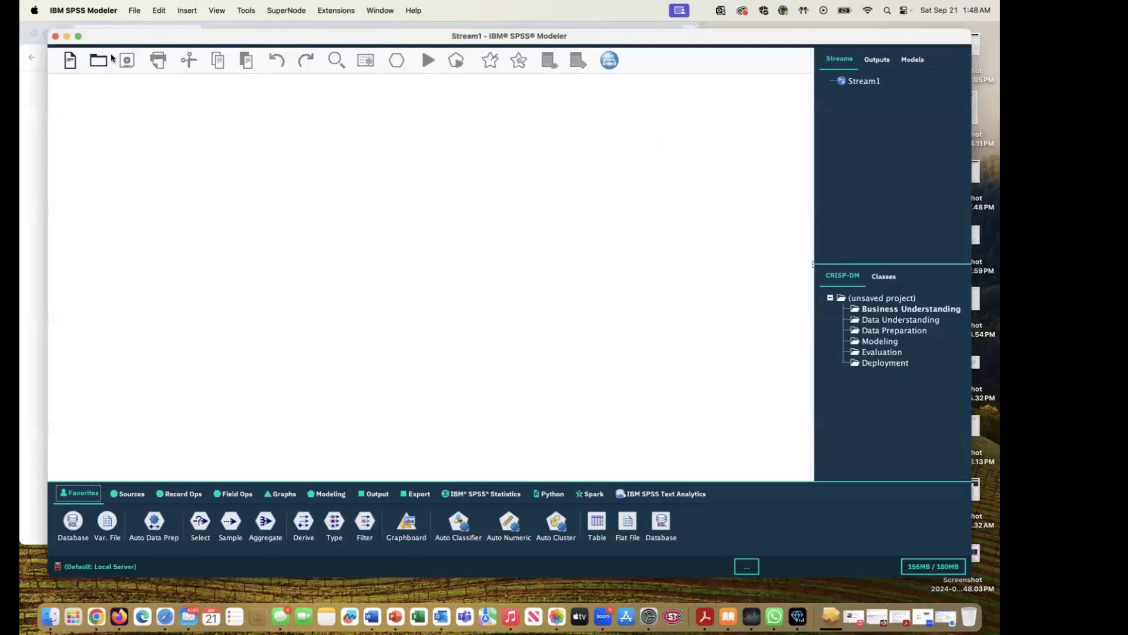
Put the IBM SPSS Modeler window into Enter Full Screen mode.
{"action": "mouse_move", "coordinate": [79, 38]}
{"action": "left_click", "coordinate": [82, 57]}
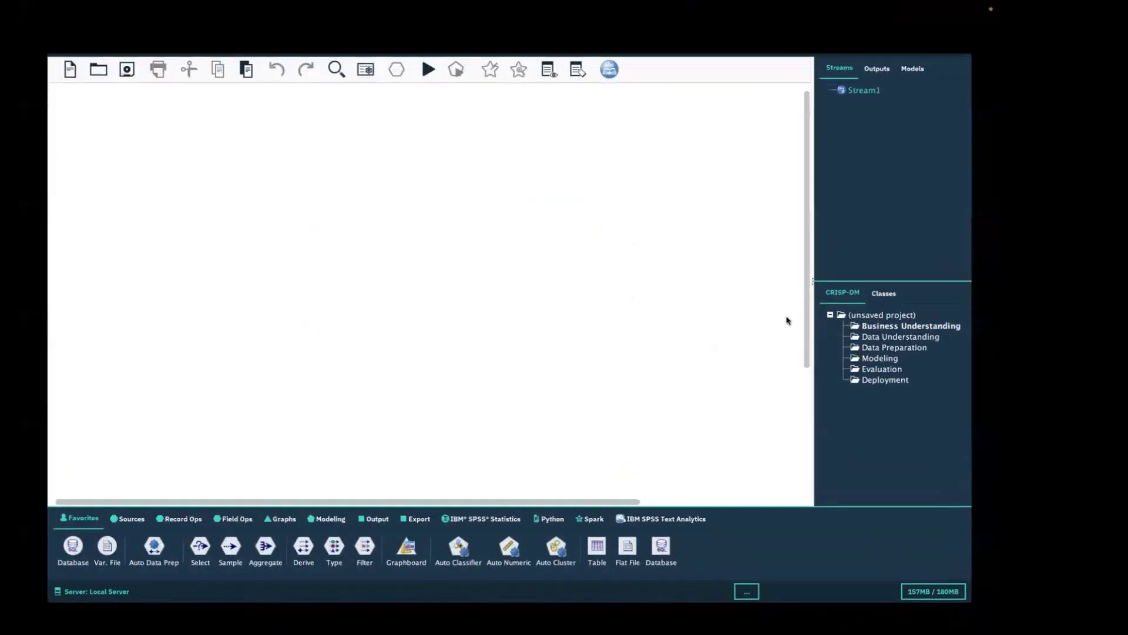
{"action": "mouse_move", "coordinate": [93, 4]}
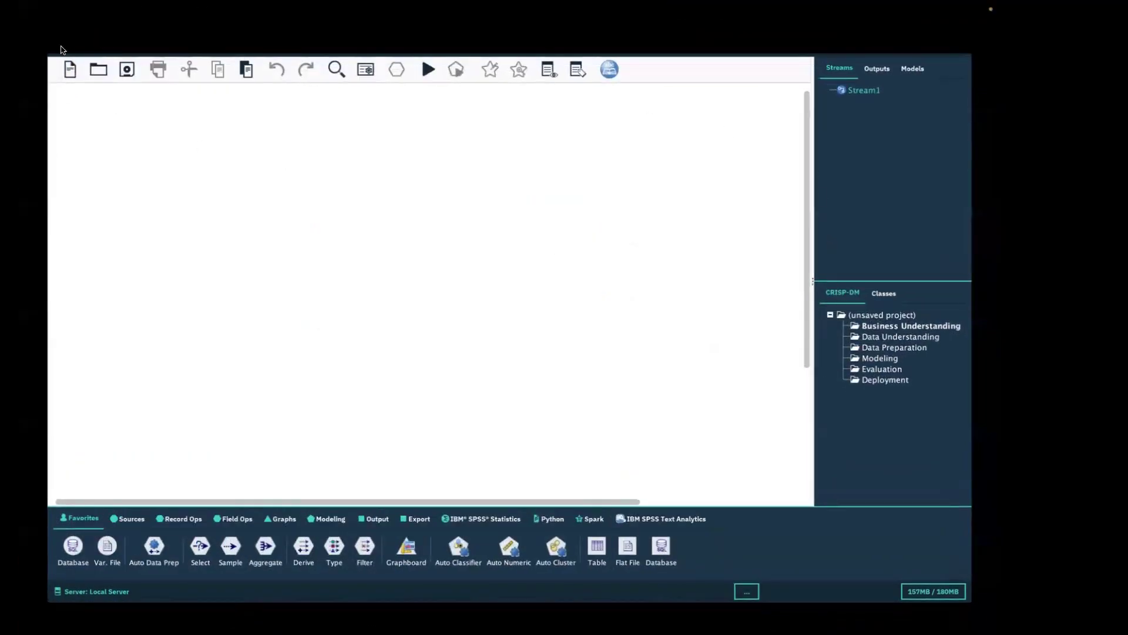